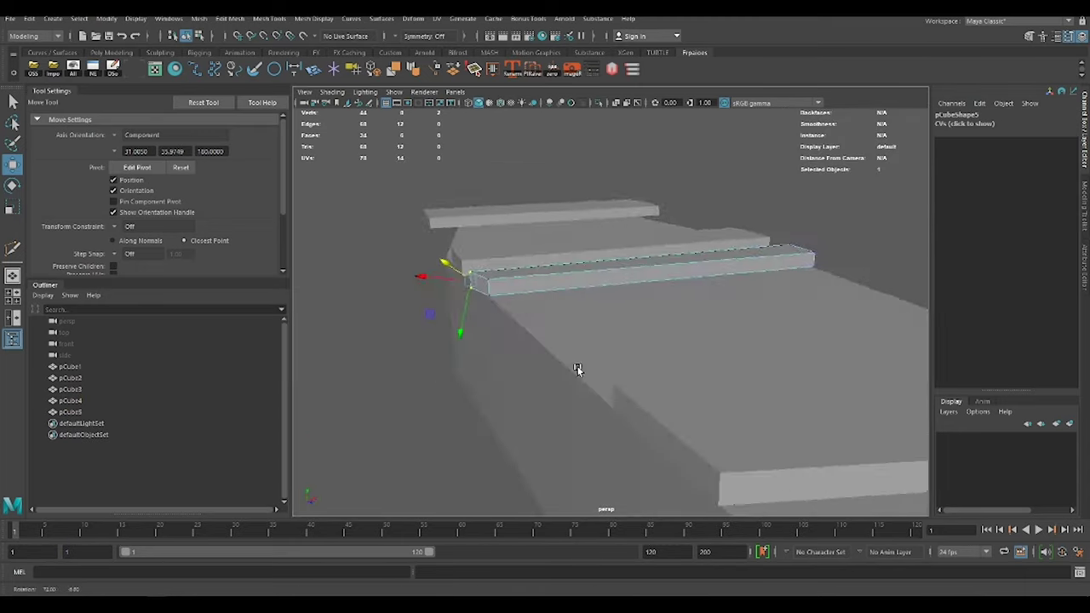
Reorient the move axis while tapering boards pCube1–pCube10 into the coffin outline
drag(673, 378, 574, 411)
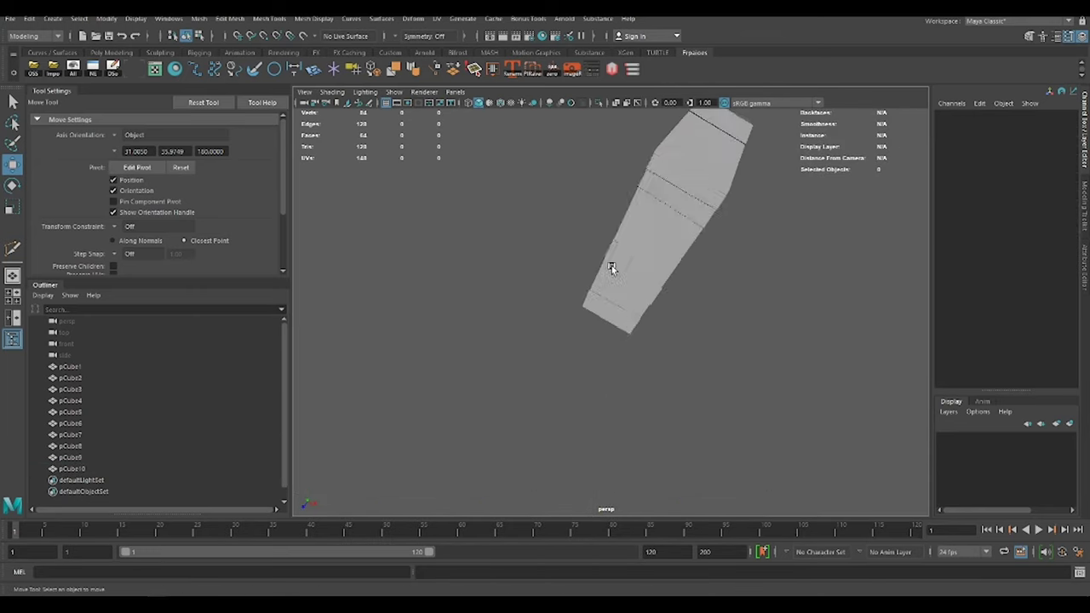
Add three edge divisions across the lid and bevel the new edges
alt+drag(647, 245, 681, 254)
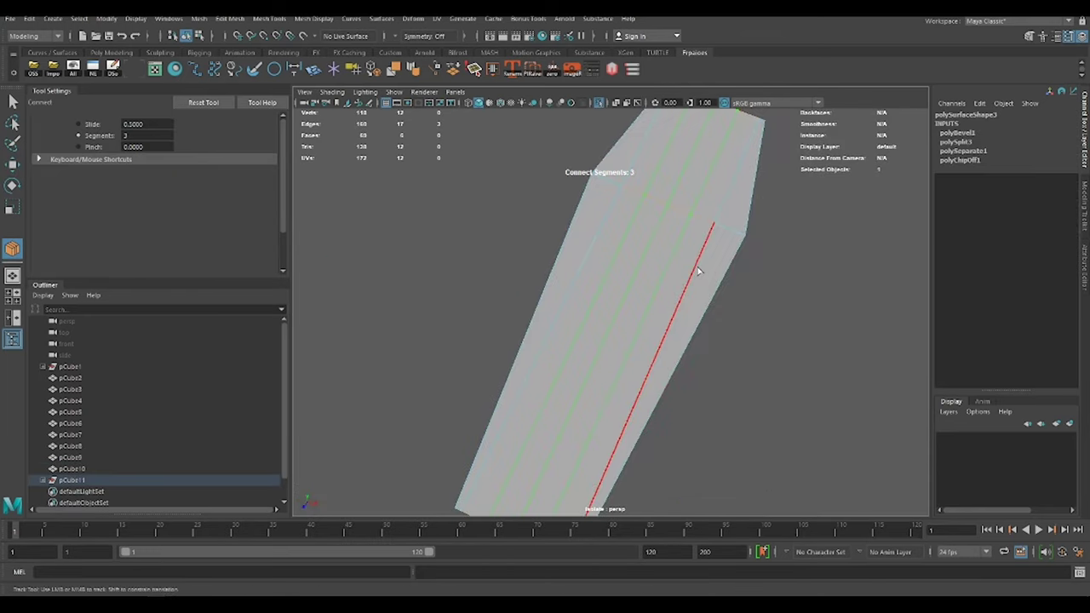
key(w)
key(ctrl+b)
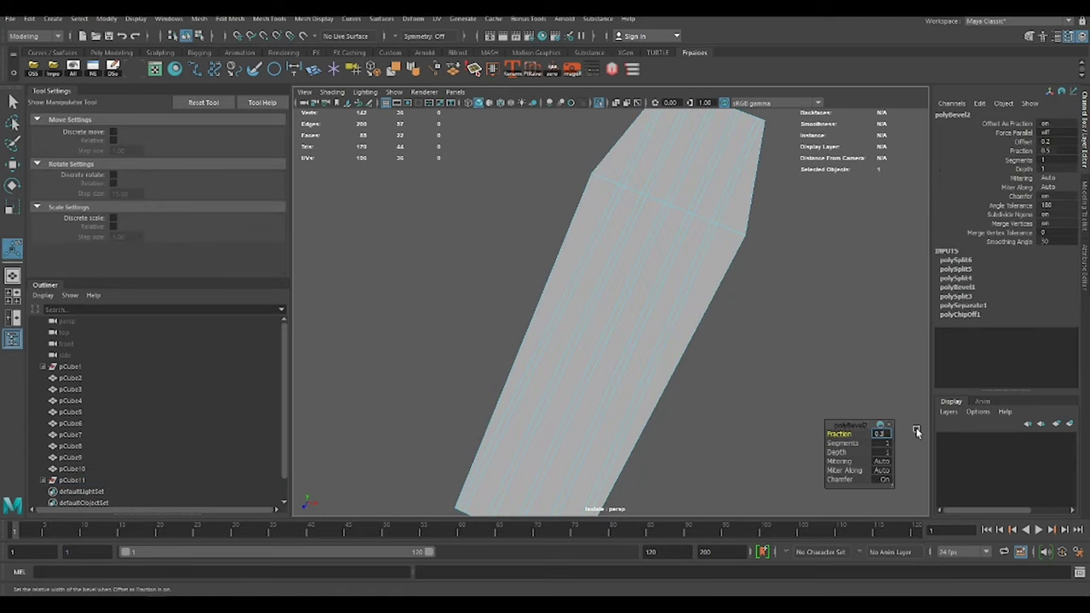
click(916, 433)
key(q)
alt+drag(680, 236, 685, 270)
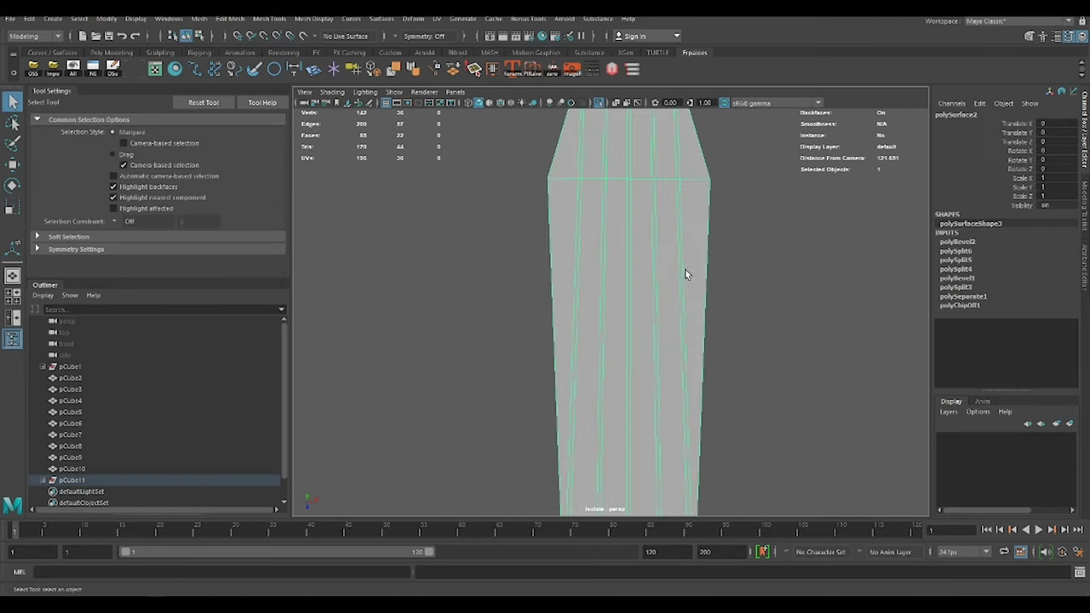
key(ctrl+1)
key(r)
Select the lid faces and edges to extract them into separate plank strips
alt+drag(558, 214, 831, 366)
click(520, 289)
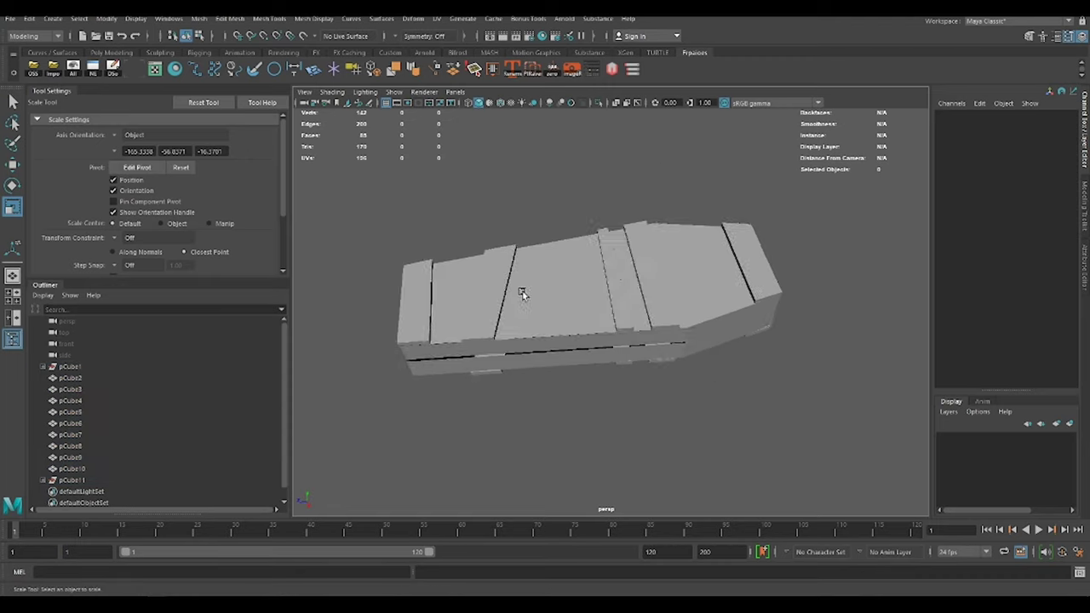
key(ctrl+1)
click(669, 239)
click(635, 259)
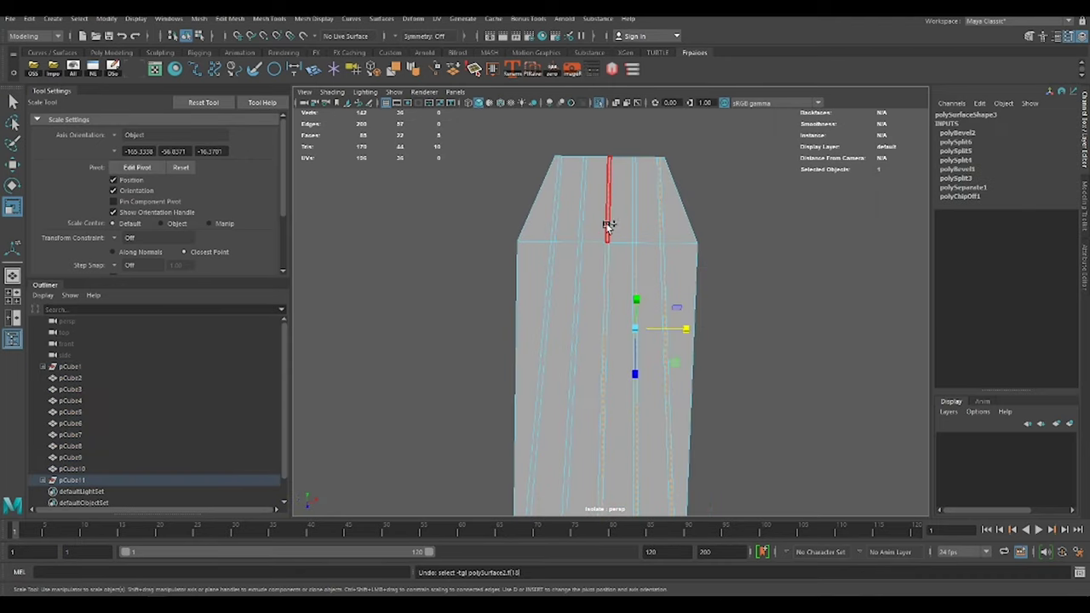
click(628, 248)
alt+drag(628, 248, 650, 236)
scroll(650, 236, up, 3)
Slide the separated lid strips apart to leave gaps between planks
click(668, 200)
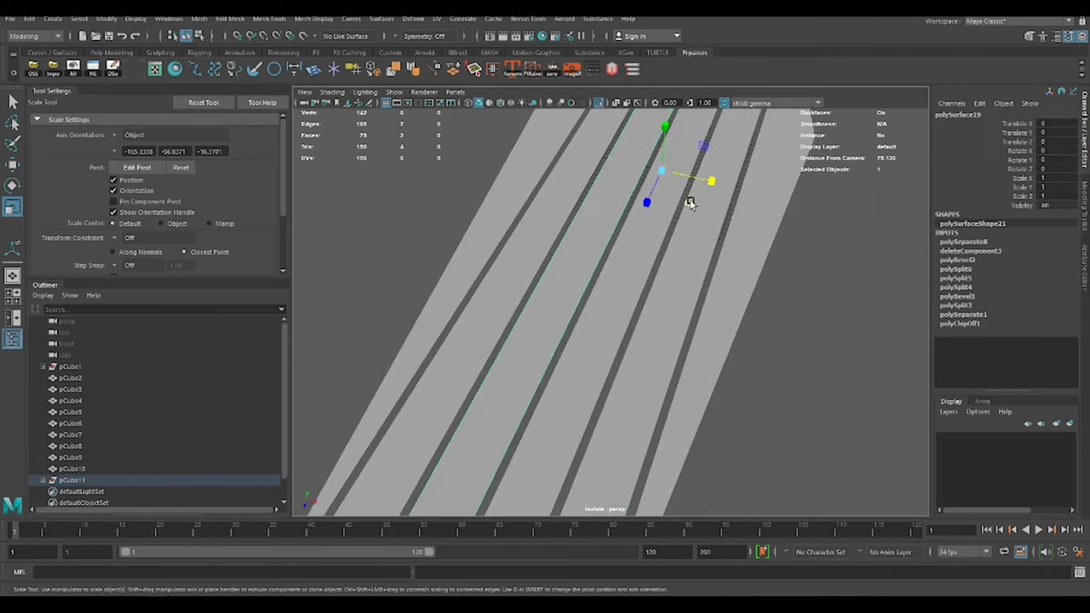
key(w)
mouse_move(708, 182)
alt+mouse_down()
mouse_move(670, 292)
mouse_move(755, 282)
mouse_move(694, 247)
alt+mouse_up()
click(666, 317)
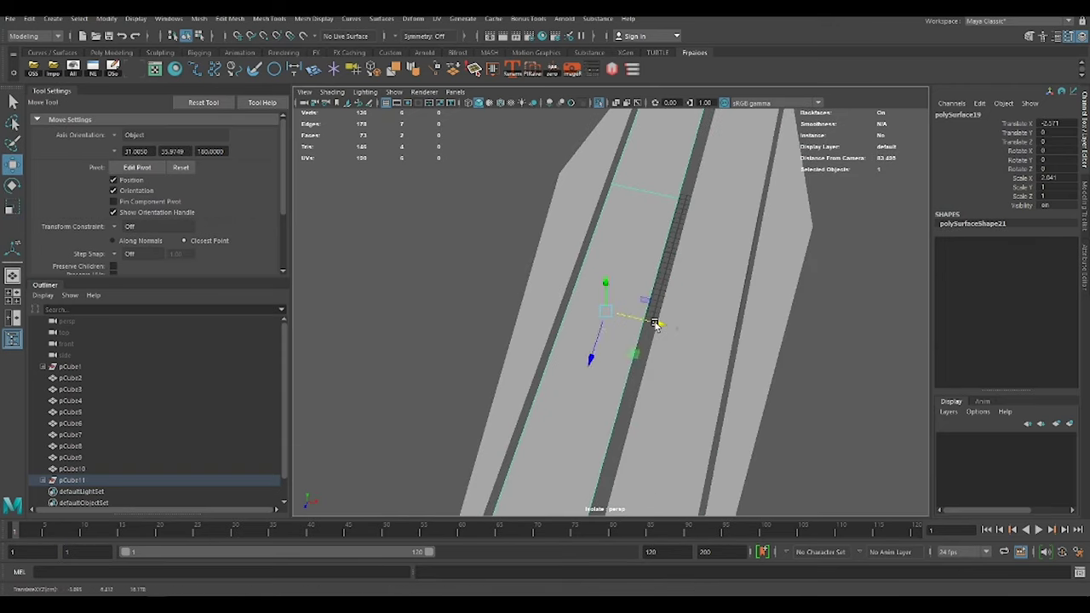
click(802, 323)
alt+drag(802, 323, 664, 209)
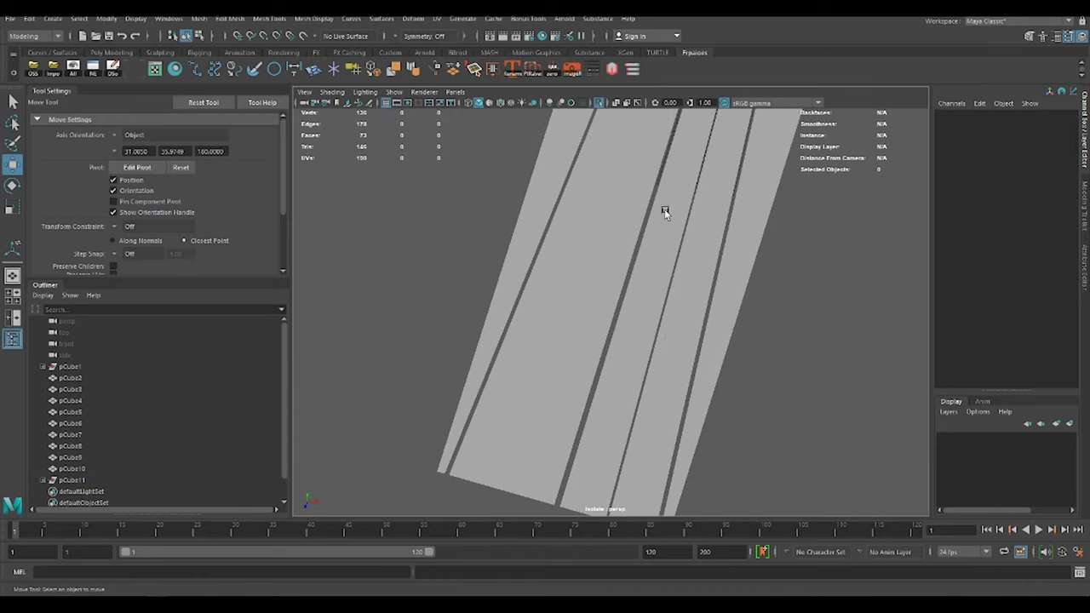
click(591, 214)
mouse_move(591, 214)
alt+mouse_down()
mouse_move(502, 347)
mouse_move(654, 180)
alt+mouse_up()
Add three edge divisions to a strip and push its end into a V notch
shift+right_drag(654, 179, 596, 196)
alt+drag(596, 196, 572, 230)
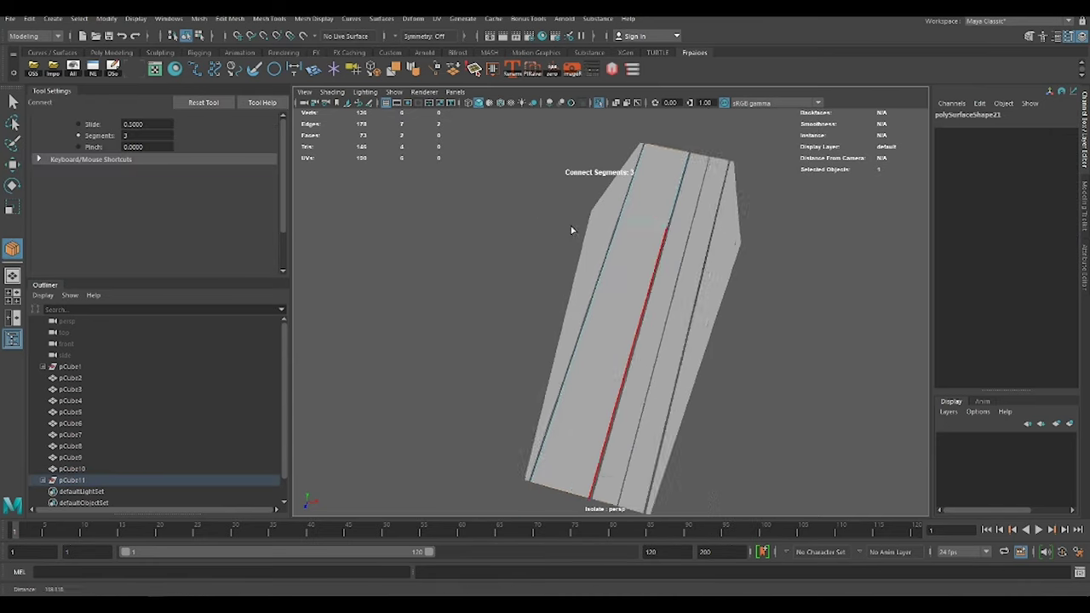
key(w)
right_drag(622, 295, 616, 253)
click(556, 468)
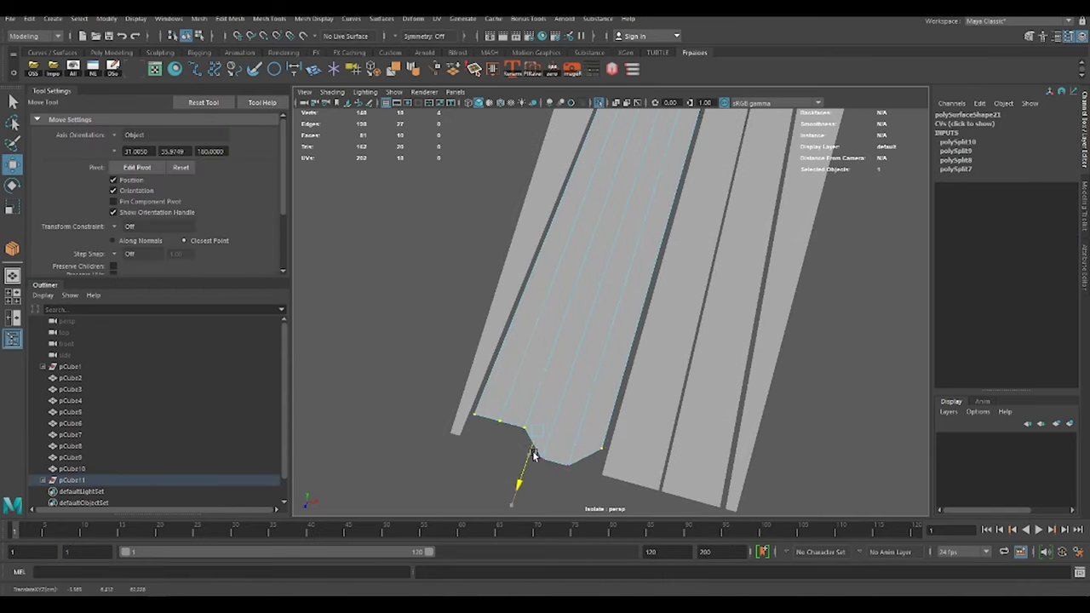
alt+drag(848, 424, 729, 304)
Wrap the notched strip in a lattice deformer (ffd1Lattice)
click(730, 304)
click(413, 18)
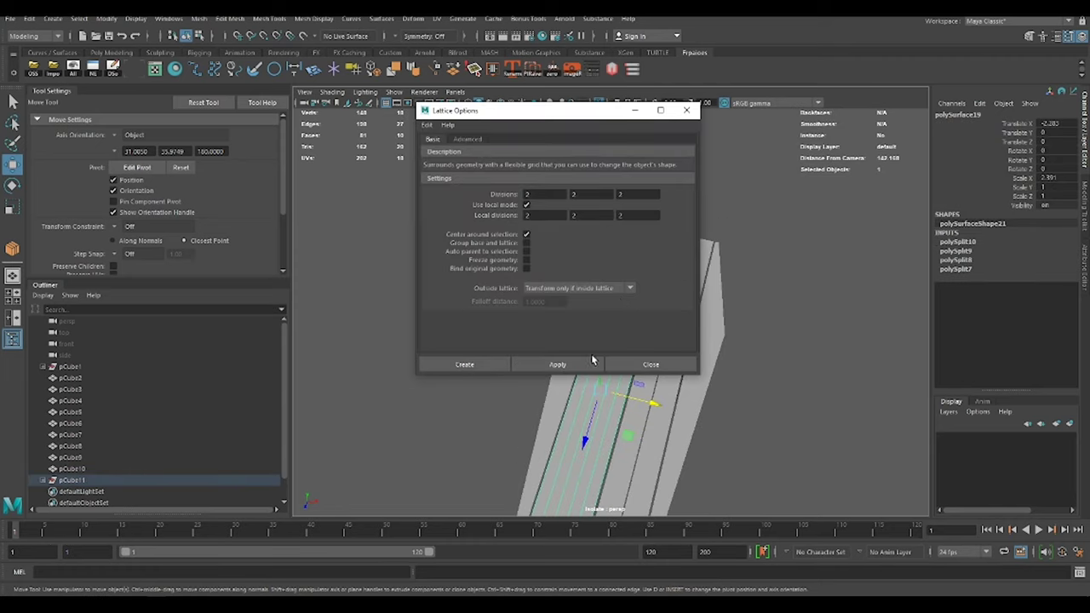
click(463, 360)
alt+drag(643, 186, 764, 333)
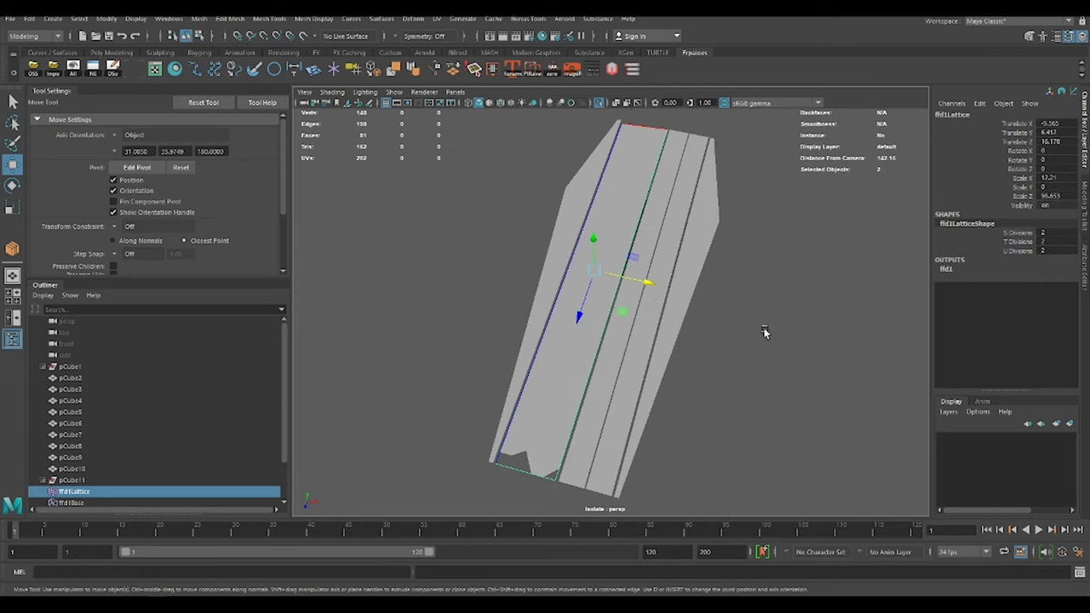
scroll(628, 377, up, 3)
scroll(555, 256, up, 2)
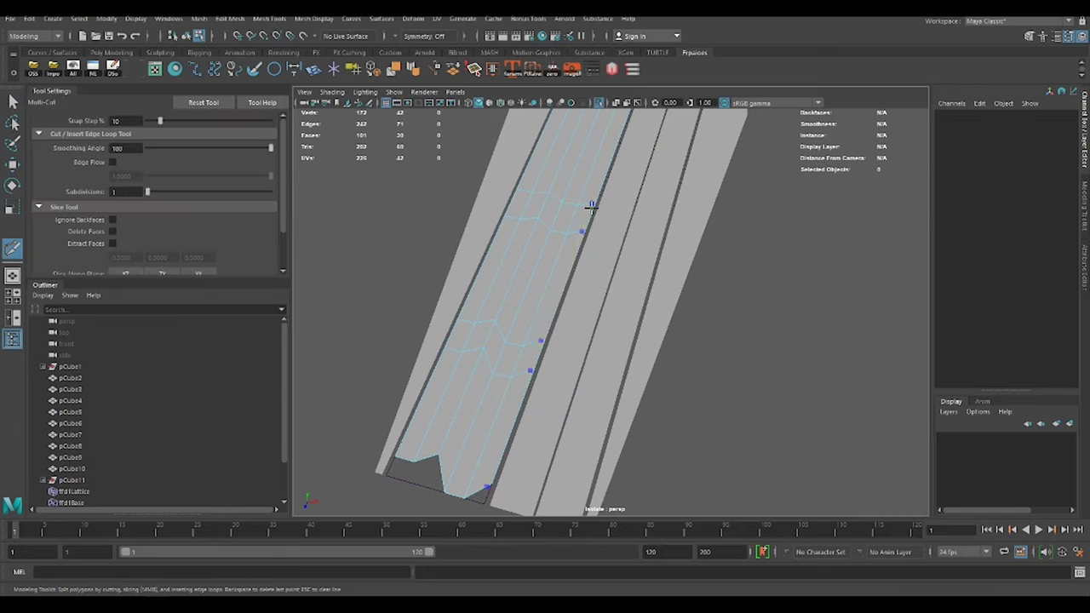
Select the lid planks and bevel their selected edges
click(543, 275)
mouse_move(542, 275)
alt+mouse_down()
mouse_move(718, 280)
mouse_move(645, 283)
mouse_move(723, 370)
mouse_move(669, 290)
mouse_move(792, 265)
alt+mouse_up()
scroll(645, 282, up, 3)
click(669, 290)
click(718, 269)
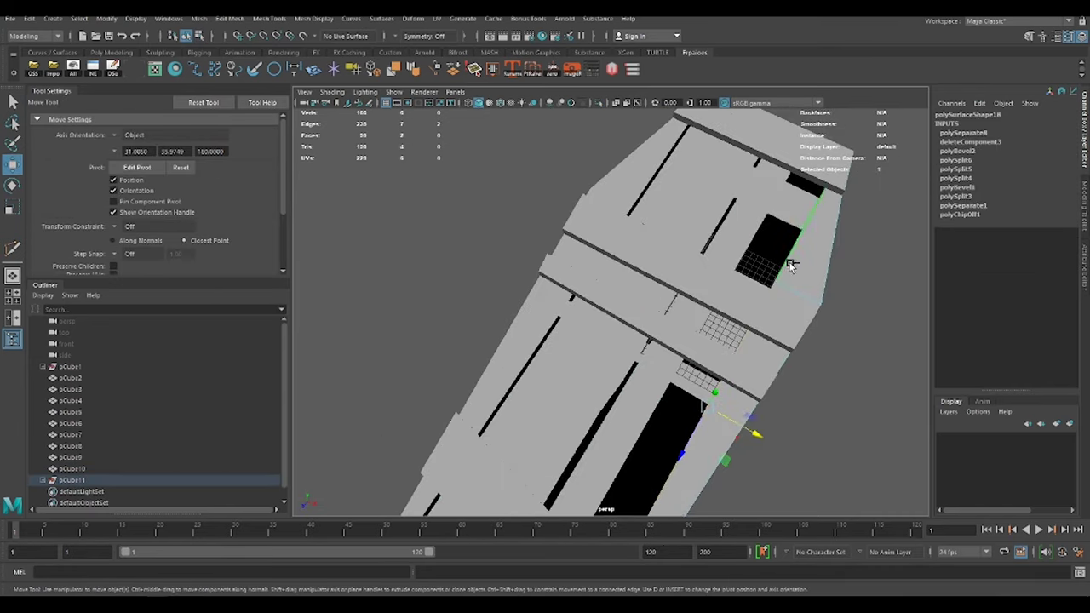
mouse_move(714, 417)
alt+mouse_down()
mouse_move(791, 397)
mouse_move(725, 280)
alt+mouse_up()
shift+right_drag(725, 280, 742, 285)
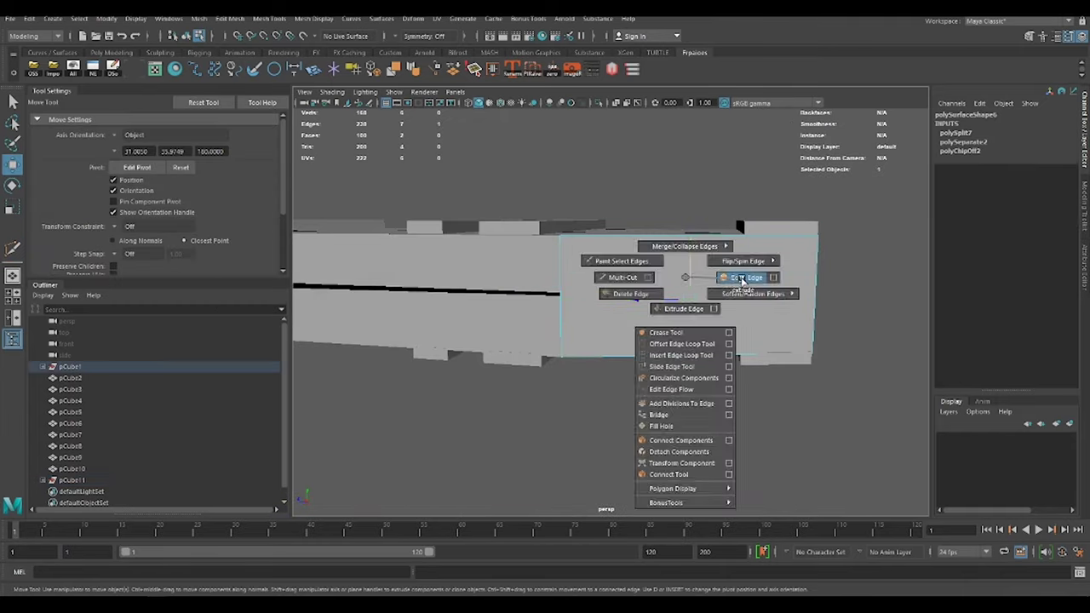
key(w)
click(595, 304)
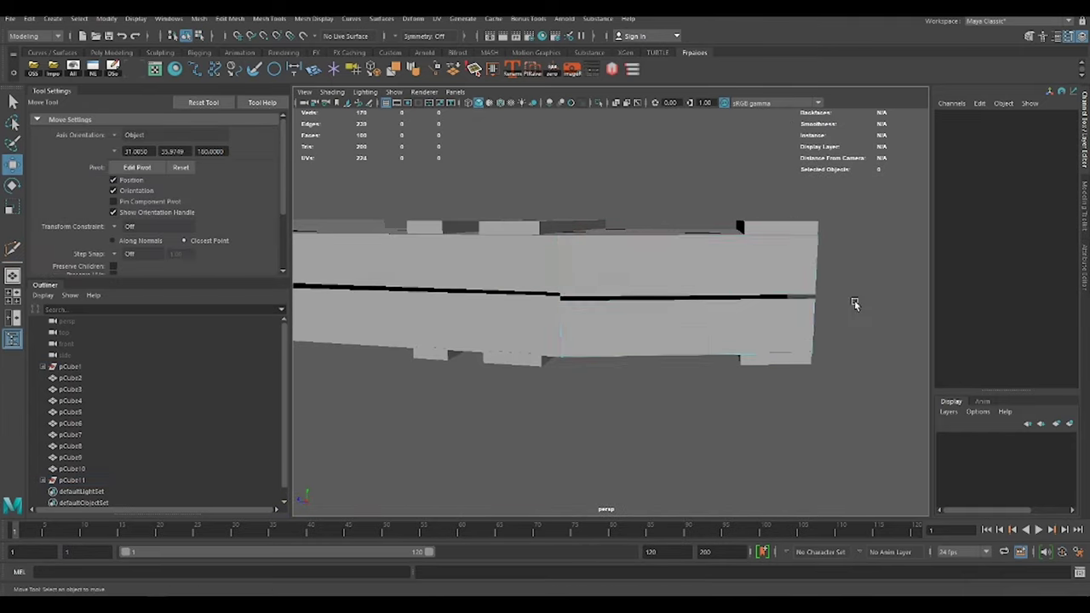
Reposition a crossboard and slide a lid plank sideways
scroll(855, 304, down, 5)
alt+drag(855, 304, 686, 390)
click(553, 280)
key(e)
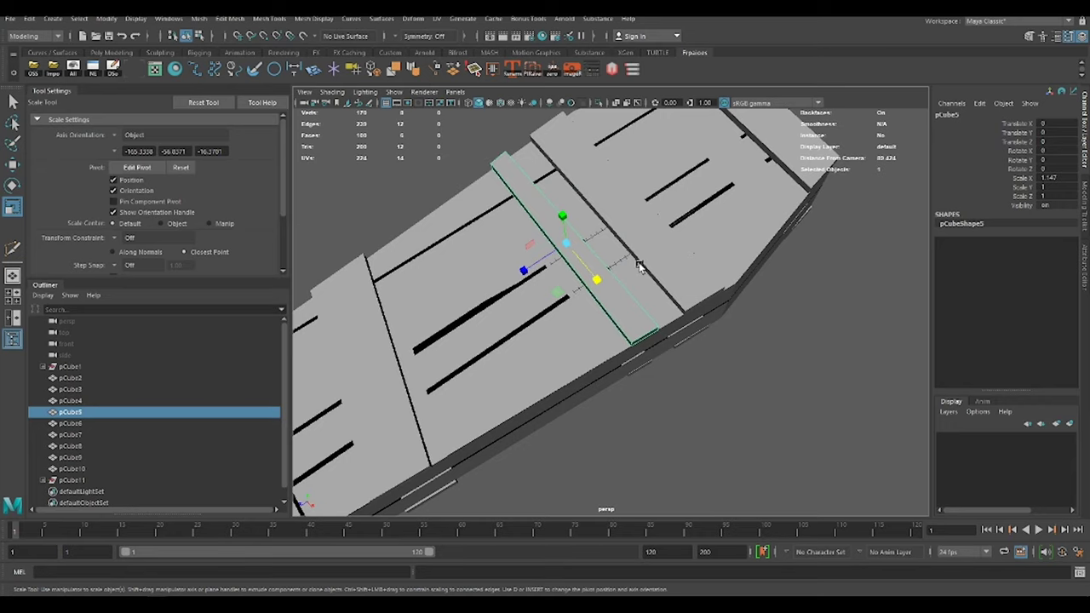
mouse_move(640, 266)
alt+mouse_down()
mouse_move(638, 253)
mouse_move(676, 404)
mouse_move(645, 270)
alt+mouse_up()
click(506, 308)
key(w)
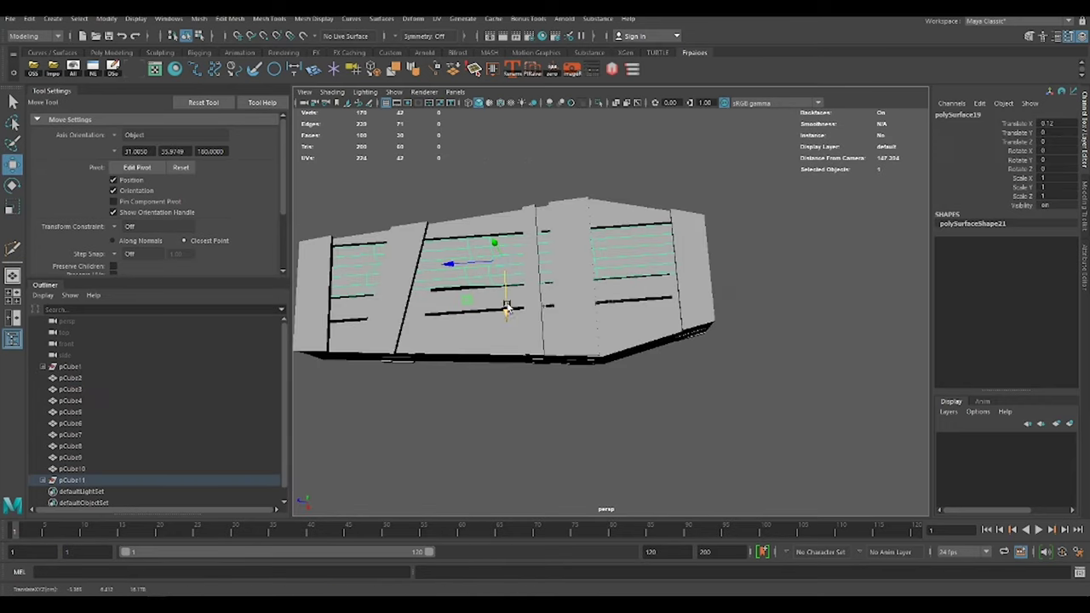
mouse_move(507, 308)
mouse_down()
mouse_move(627, 352)
mouse_move(613, 292)
mouse_move(623, 302)
mouse_up()
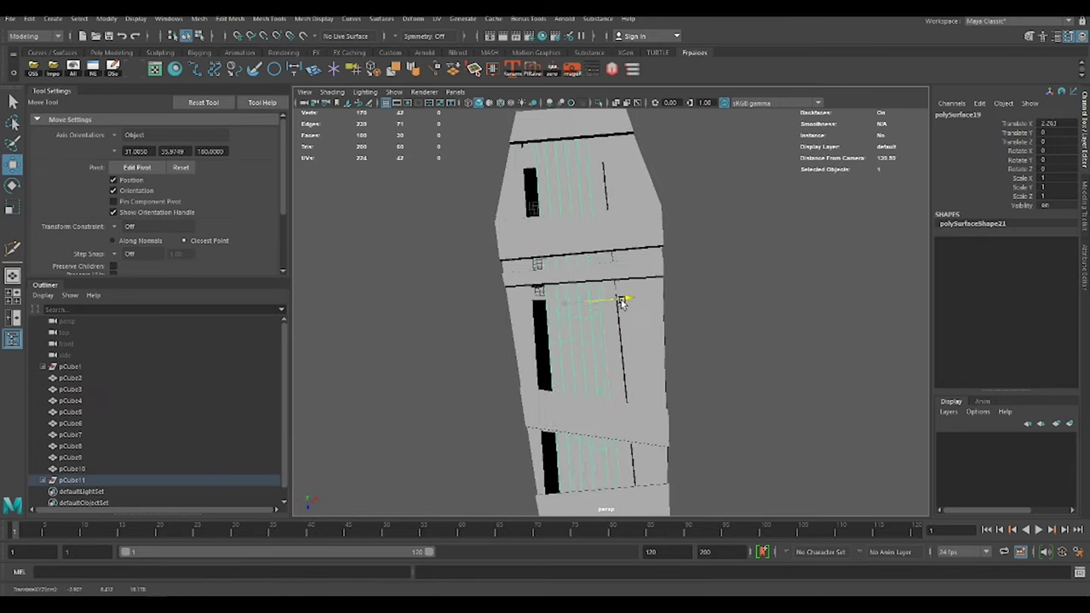
click(645, 298)
click(727, 345)
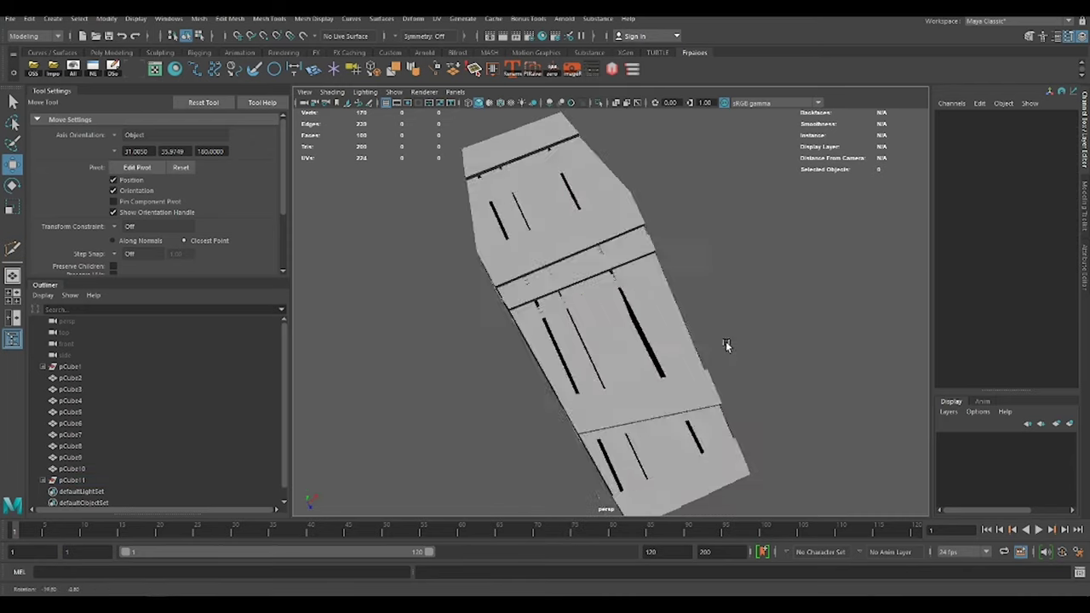
Isolate a lid plank and cut a line across it
mouse_move(728, 345)
alt+mouse_down()
mouse_move(620, 336)
mouse_move(611, 361)
mouse_move(589, 339)
alt+mouse_up()
click(589, 339)
key(f)
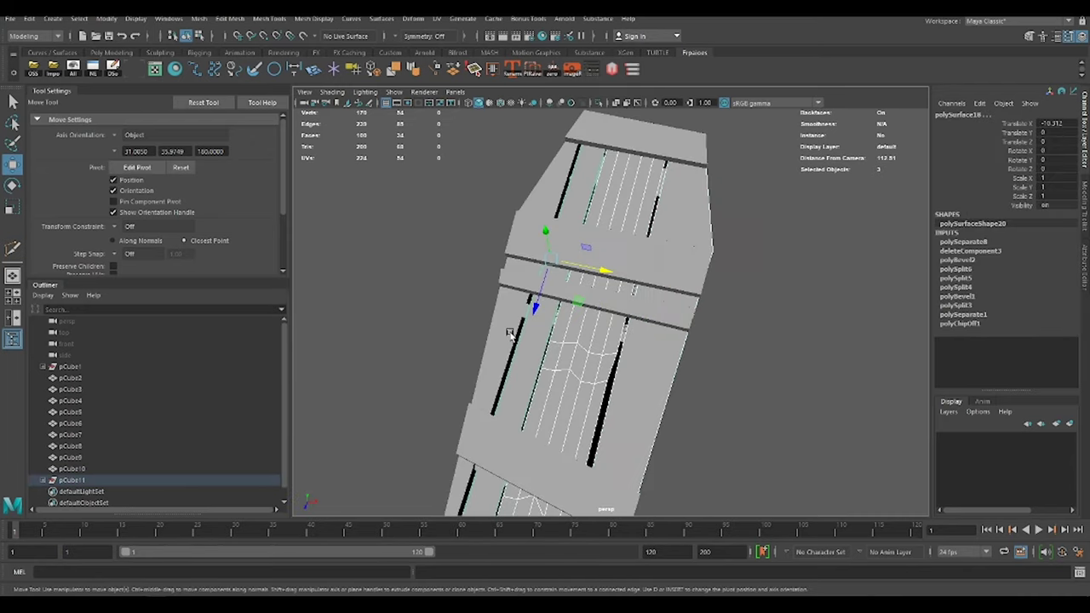
key(ctrl+1)
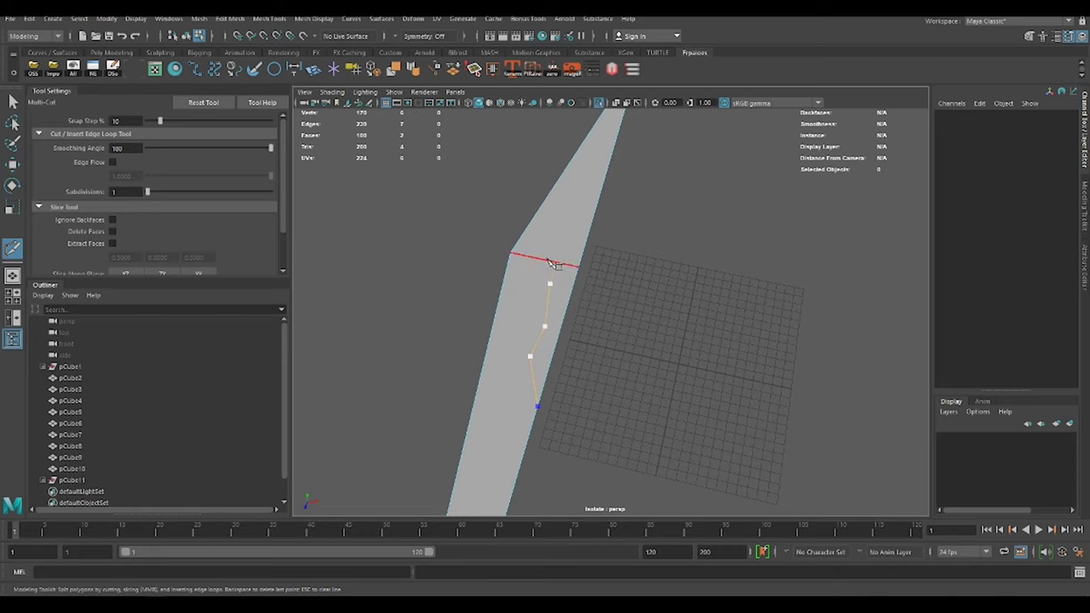
key(Return)
key(w)
Make another cut along the lid plank's edge
mouse_move(577, 369)
alt+mouse_down()
mouse_move(612, 278)
mouse_move(662, 248)
mouse_move(601, 369)
mouse_move(656, 382)
alt+mouse_up()
key(ctrl+1)
click(602, 370)
scroll(655, 382, up, 3)
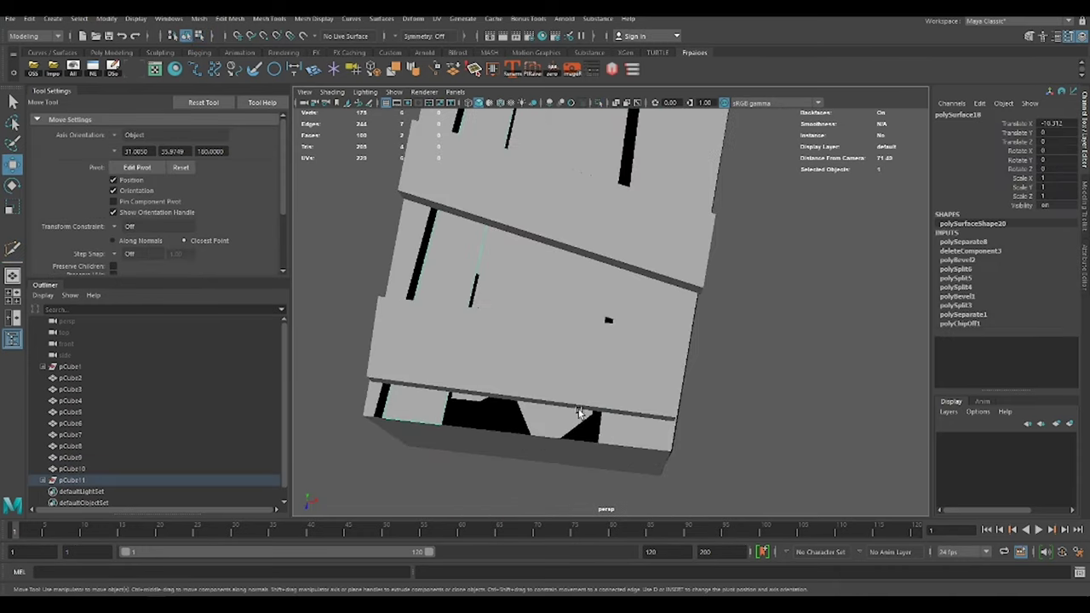
mouse_move(454, 432)
alt+mouse_down()
mouse_move(579, 418)
mouse_move(681, 246)
alt+mouse_up()
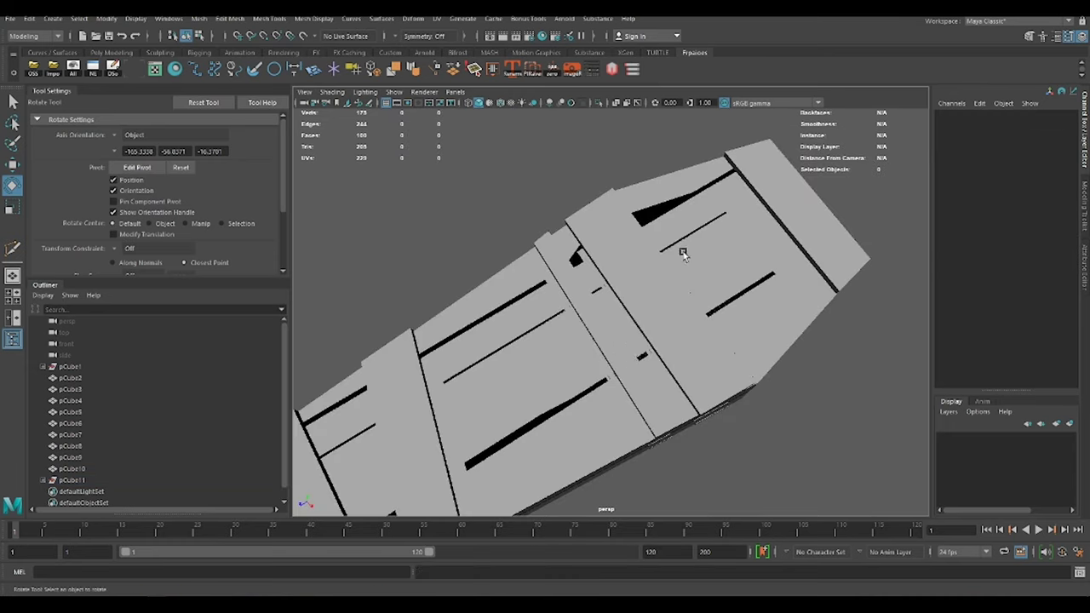
click(596, 352)
shift+right_drag(596, 352, 550, 381)
scroll(549, 381, up, 3)
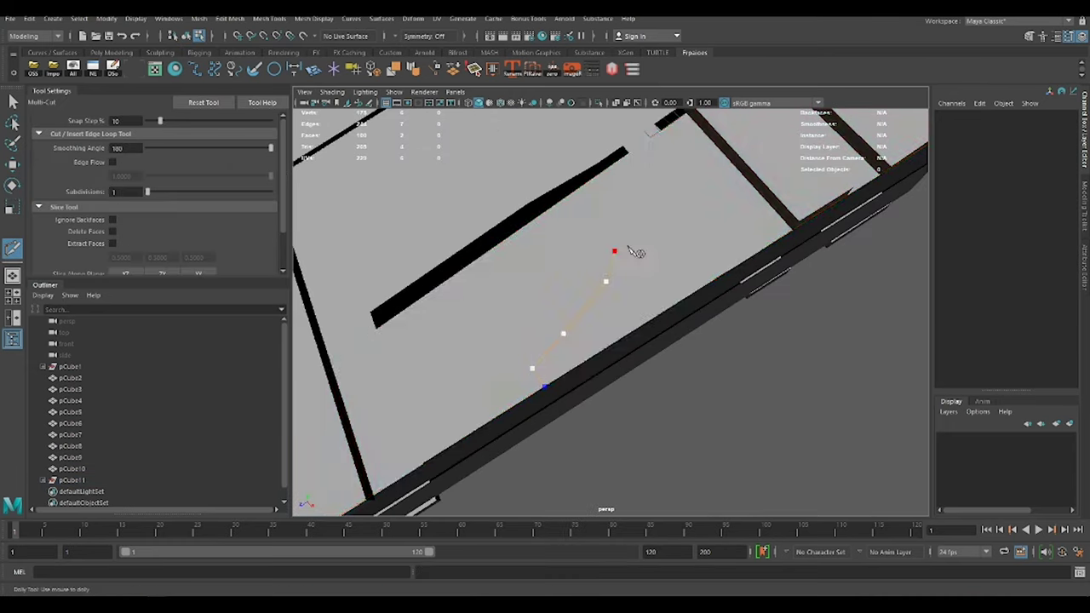
key(Return)
key(w)
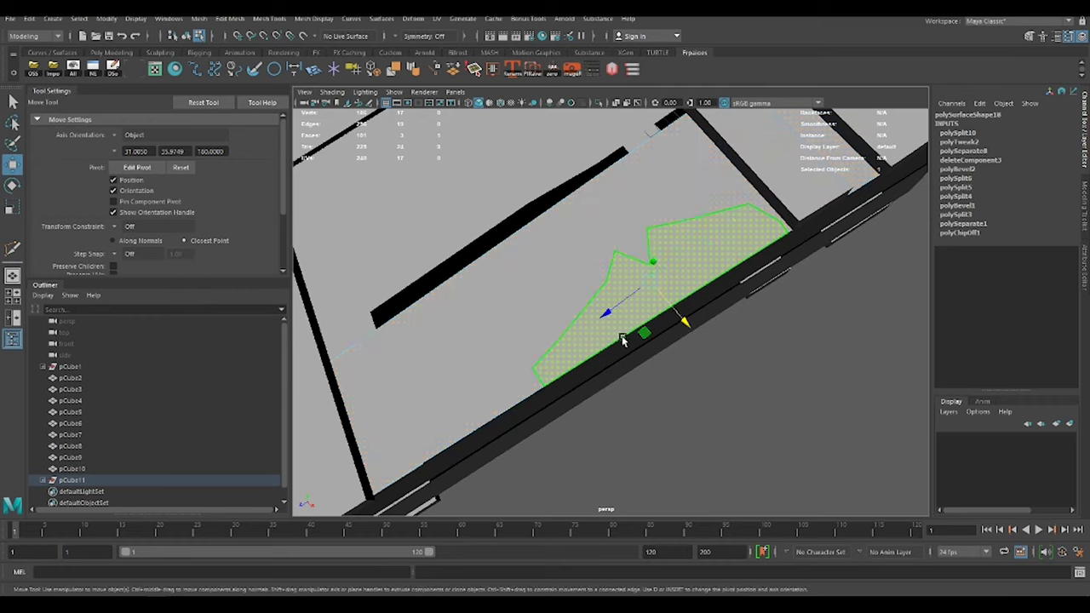
scroll(781, 333, down, 5)
Draw a jagged zigzag Multi-Cut across the plank face
alt+drag(781, 333, 604, 445)
scroll(594, 294, up, 5)
alt+drag(593, 295, 545, 343)
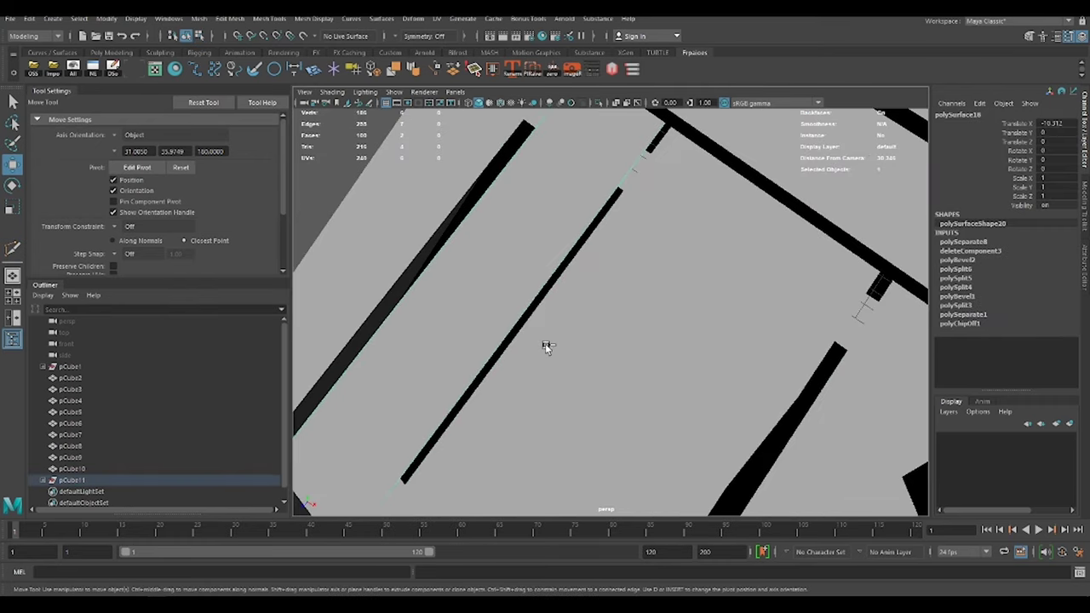
shift+right_drag(545, 343, 527, 398)
click(537, 375)
click(592, 307)
click(606, 303)
alt+drag(610, 306, 652, 276)
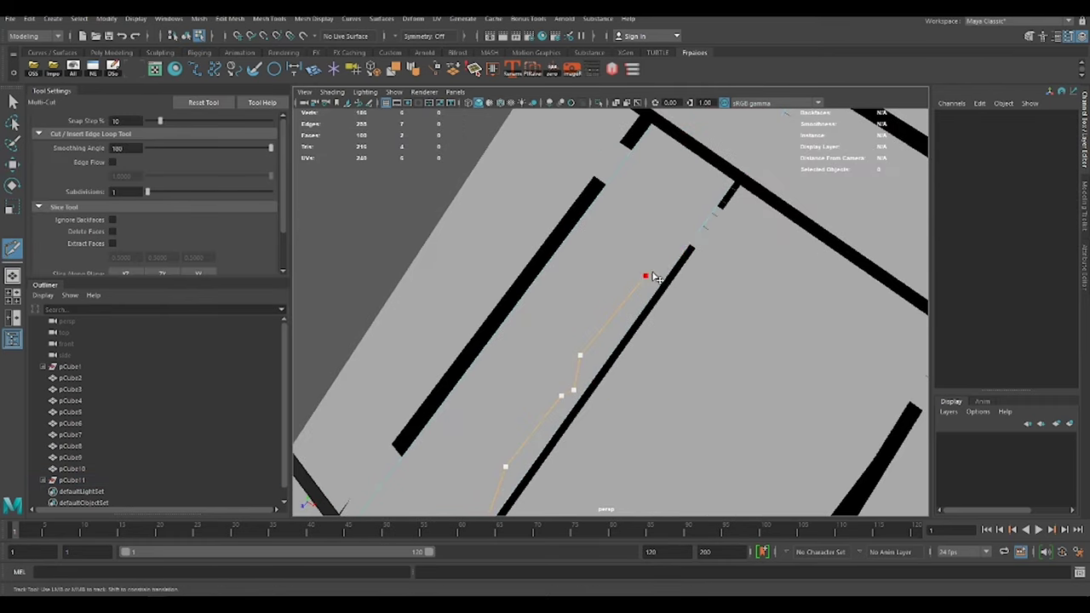
key(Return)
key(w)
scroll(664, 275, down, 5)
Place pCube12 on the lid, stretch it lengthwise, and cut across it
scroll(637, 369, up, 5)
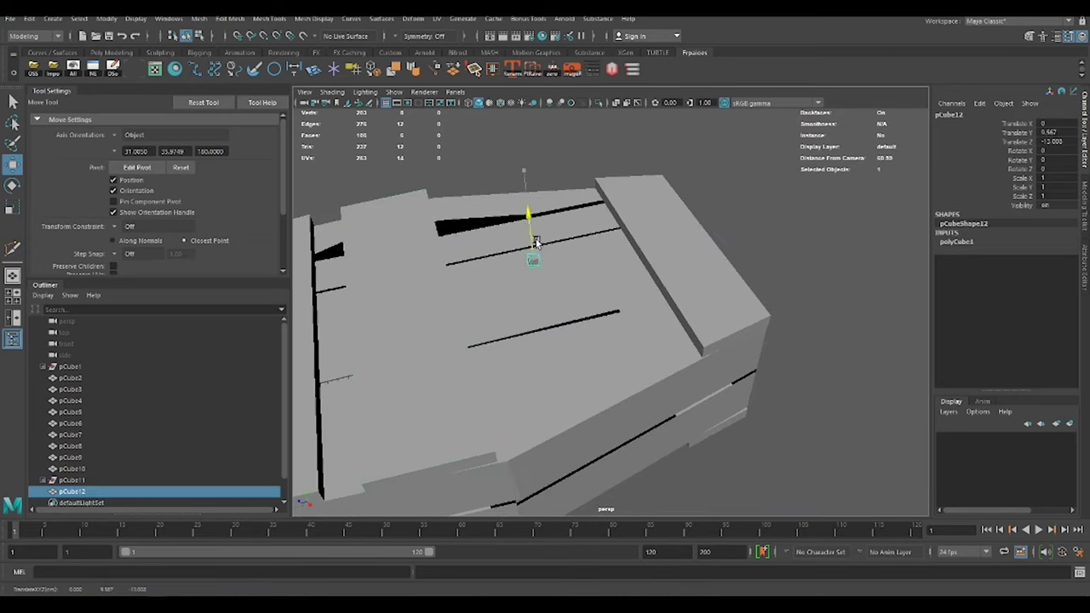
mouse_move(637, 370)
alt+mouse_down()
mouse_move(666, 375)
mouse_move(569, 308)
mouse_move(613, 333)
mouse_move(613, 372)
alt+mouse_up()
key(r)
shift+right_drag(614, 372, 542, 349)
key(Return)
Extrude the side faces into cross arms and sink the cross into the lid
key(w)
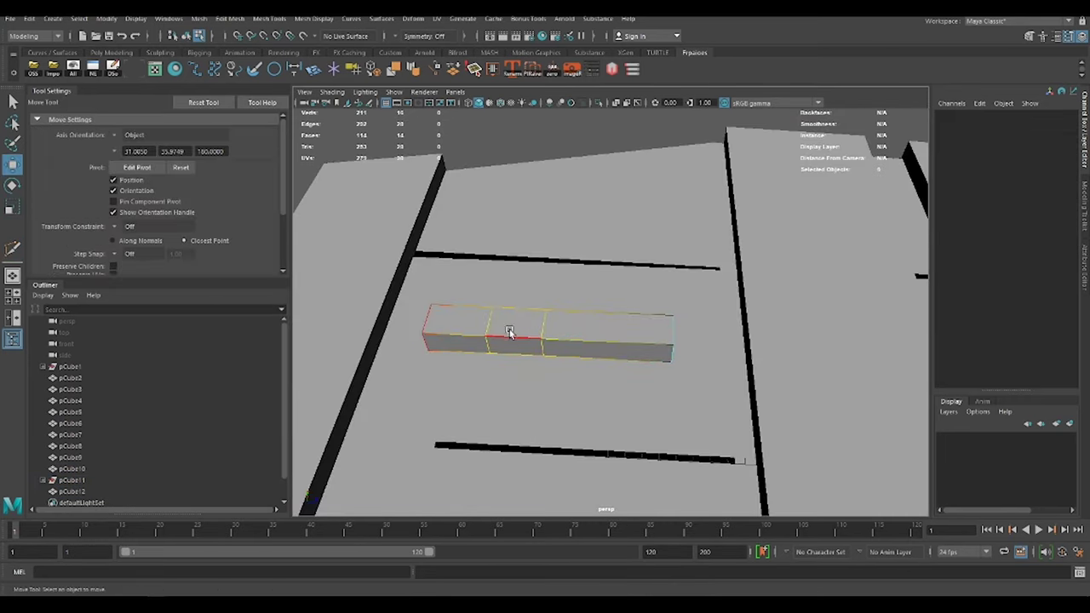
alt+drag(483, 326, 668, 249)
key(ctrl+e)
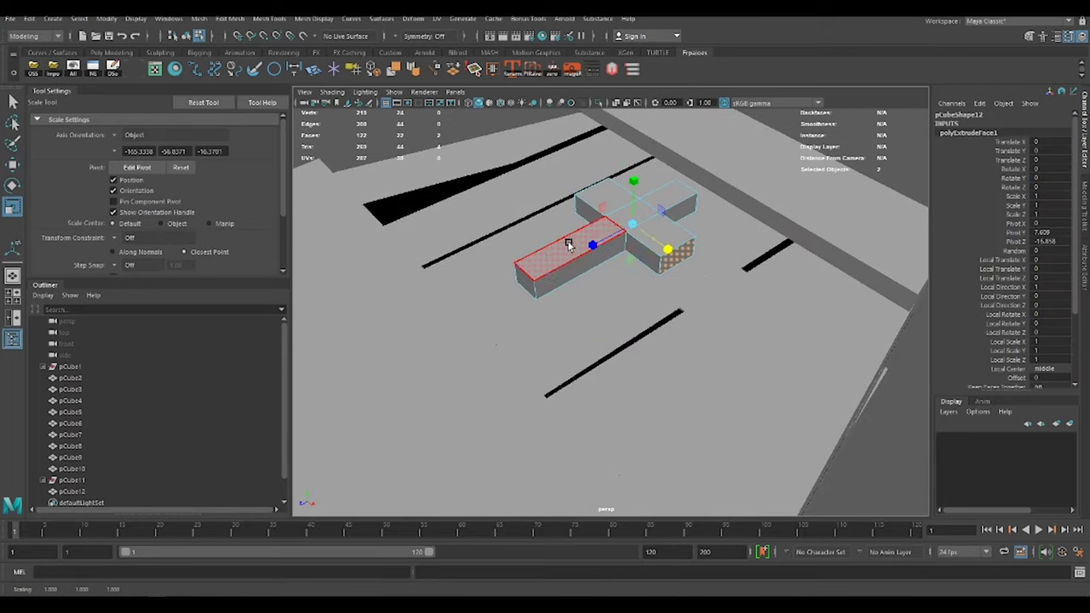
key(w)
mouse_move(568, 246)
alt+mouse_down()
mouse_move(543, 246)
mouse_move(616, 354)
alt+mouse_up()
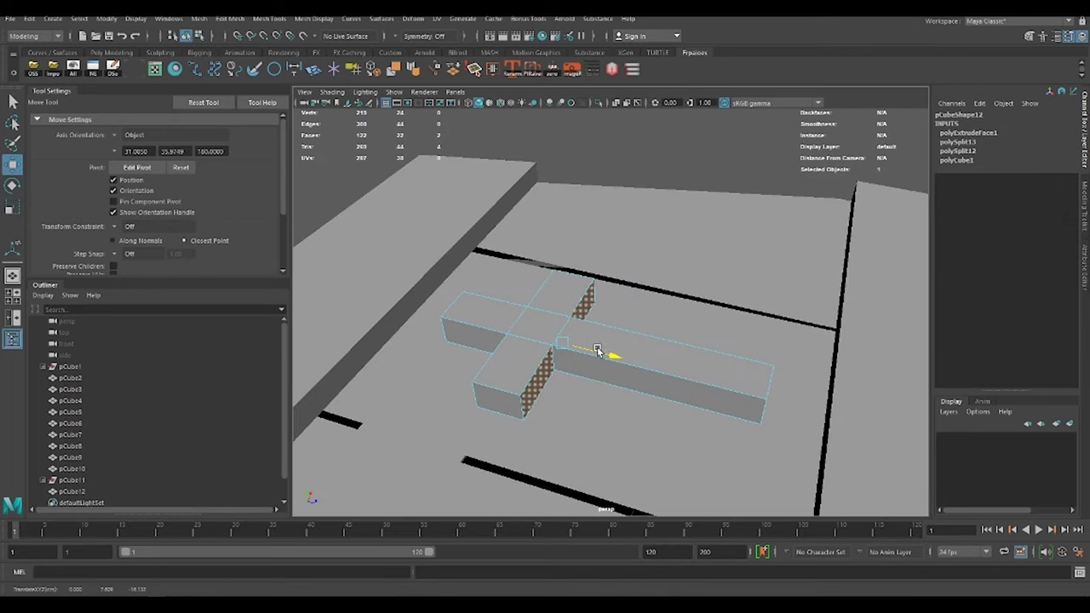
mouse_move(582, 308)
mouse_down()
mouse_move(587, 369)
mouse_move(579, 316)
mouse_move(674, 316)
mouse_up()
scroll(596, 311, up, 5)
shift+right_drag(517, 304, 516, 304)
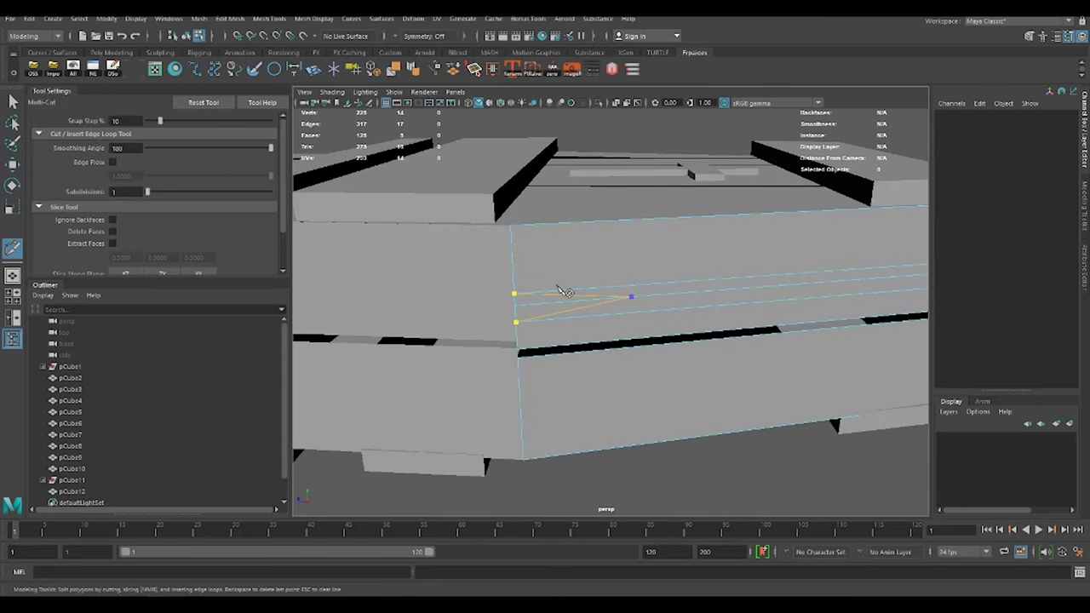
Cut a jagged zigzag break into the coffin's side plank
key(w)
click(516, 293)
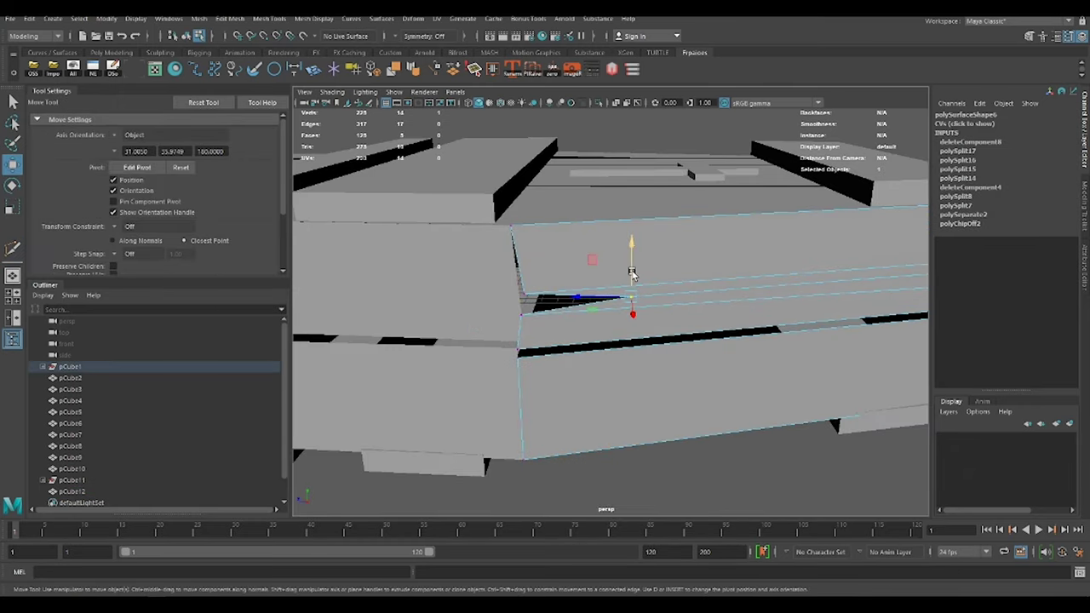
scroll(631, 272, down, 5)
scroll(693, 394, up, 5)
alt+drag(693, 360, 696, 258)
key(ctrl+shift+x)
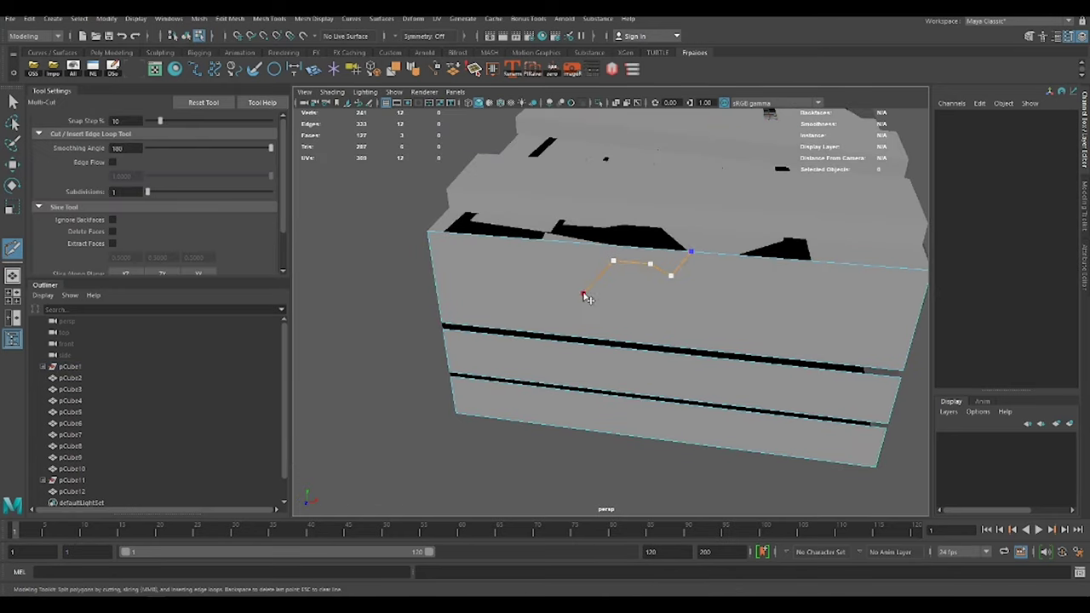
key(Return)
key(Return)
Move the side plank's cut components to chip the broken edge
key(w)
mouse_move(741, 318)
alt+mouse_down()
mouse_move(730, 349)
mouse_move(643, 356)
mouse_move(711, 348)
alt+mouse_up()
click(730, 349)
click(530, 236)
mouse_move(530, 236)
alt+mouse_down()
mouse_move(639, 295)
mouse_move(505, 307)
alt+mouse_up()
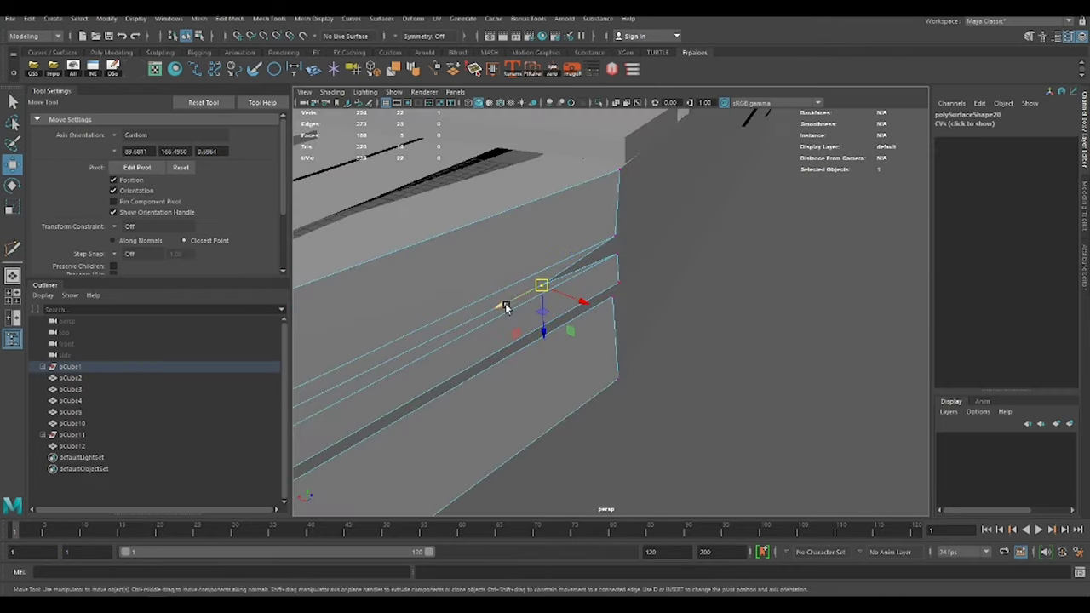
mouse_move(603, 276)
alt+mouse_down()
mouse_move(462, 248)
mouse_move(669, 292)
mouse_move(676, 377)
mouse_move(576, 344)
alt+mouse_up()
click(670, 292)
alt+right_drag(576, 345, 773, 360)
alt+drag(773, 360, 628, 354)
Cut a jagged break into the lower side plank
key(y)
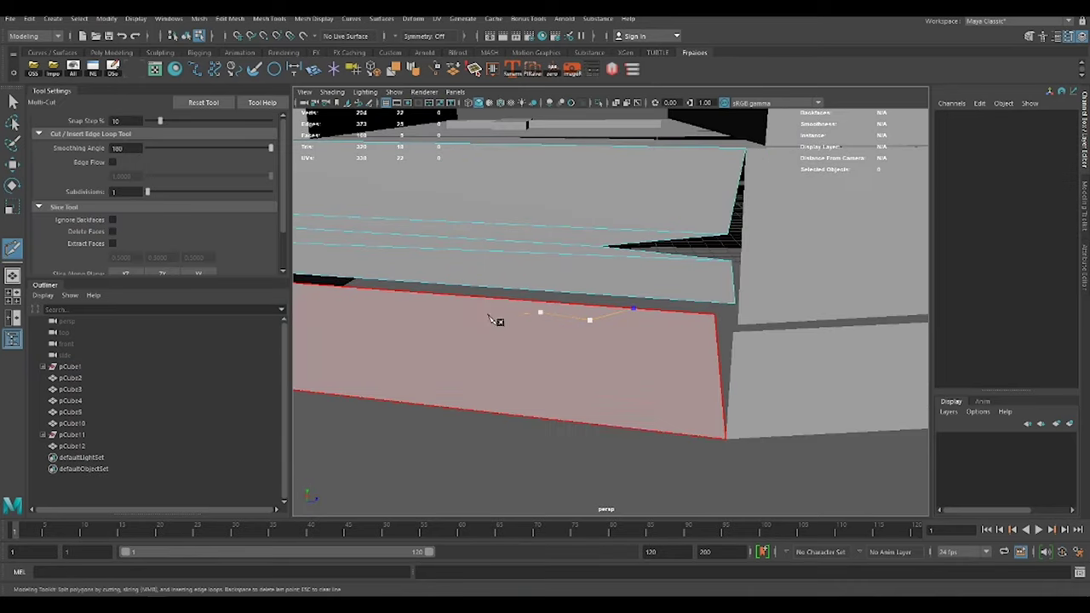
key(Return)
key(w)
scroll(639, 405, down, 5)
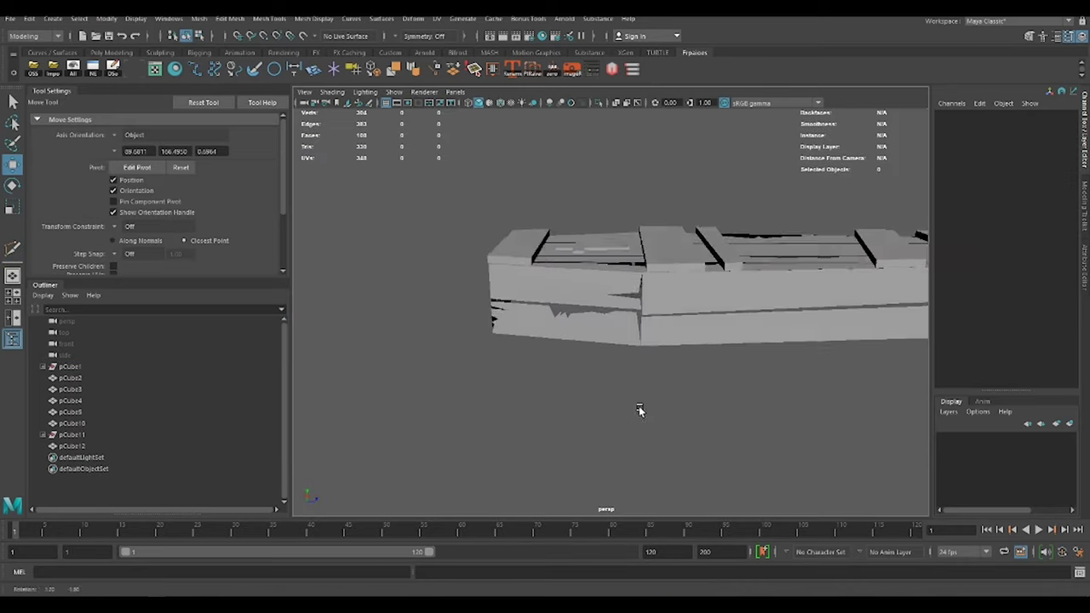
click(639, 405)
scroll(586, 253, up, 5)
click(583, 244)
mouse_move(583, 244)
alt+mouse_down()
mouse_move(582, 234)
mouse_move(647, 256)
alt+mouse_up()
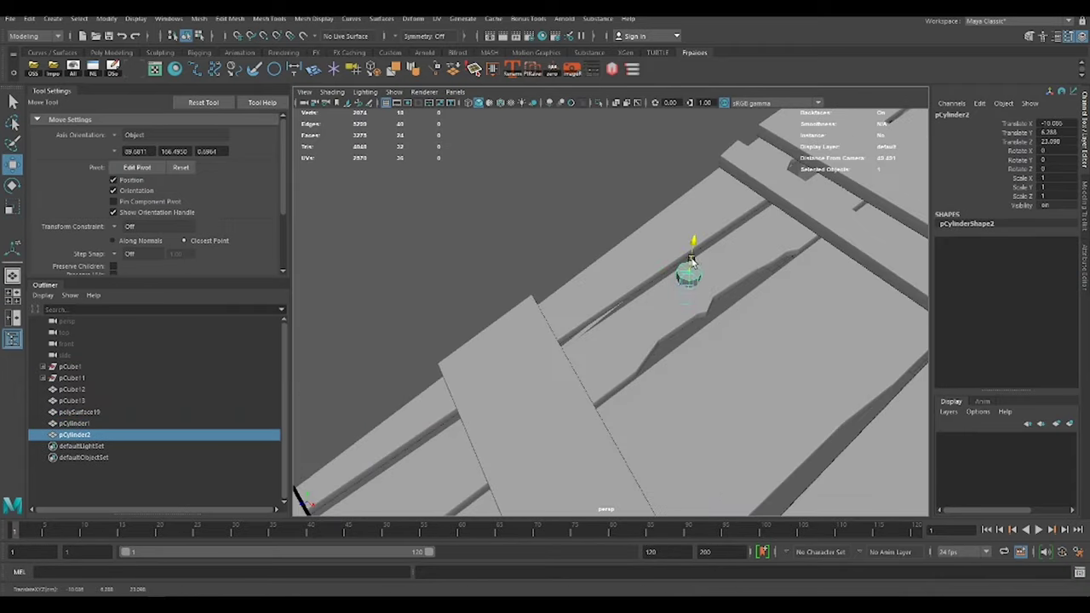
Scale the small lid cylinder and extrude the nail hole's rim edges
click(577, 317)
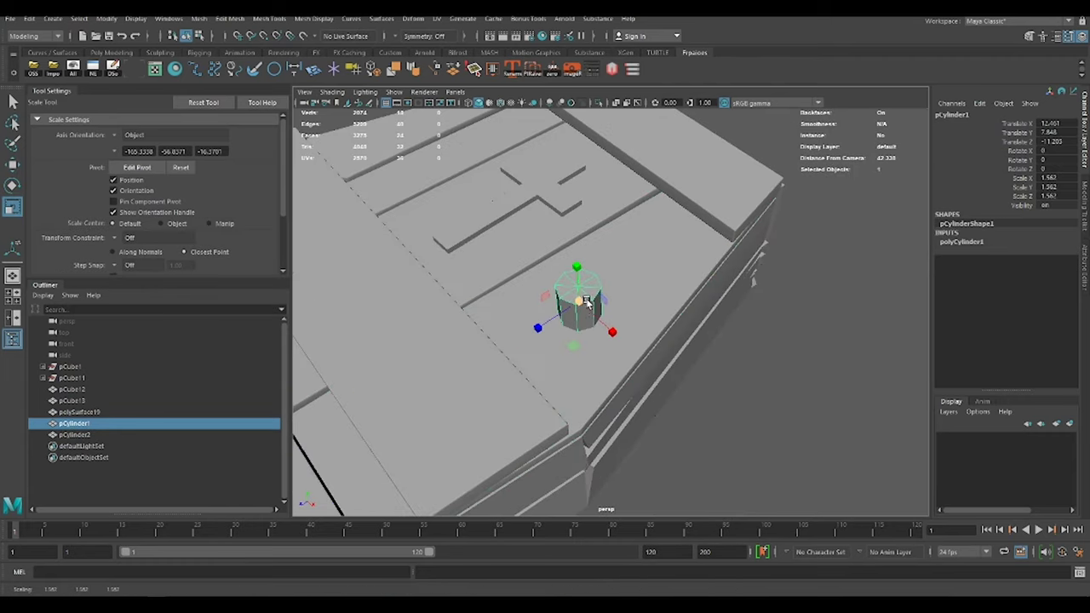
key(r)
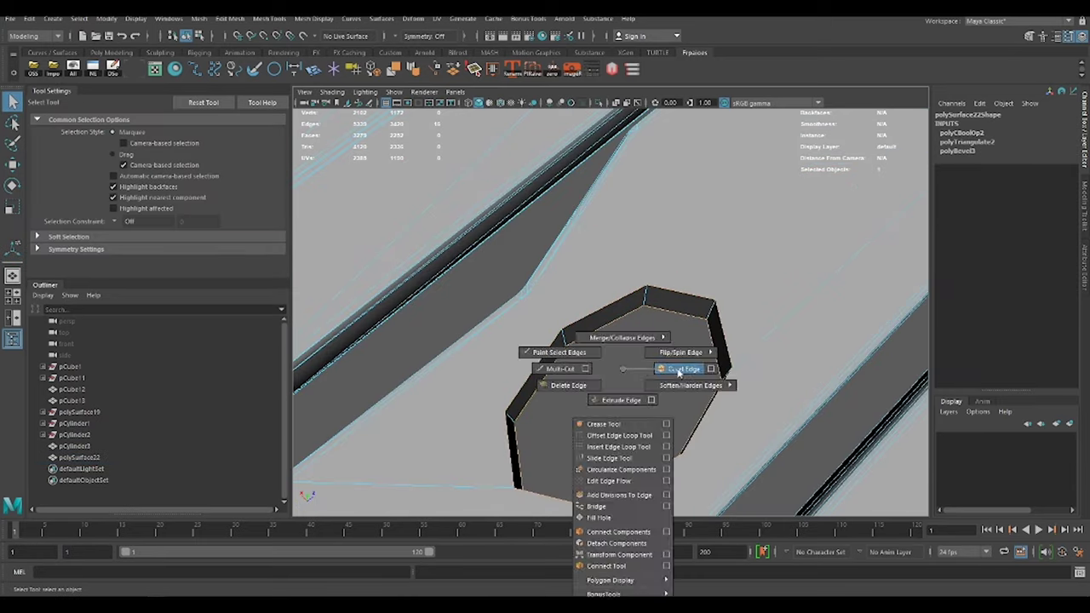
shift+right_drag(645, 376, 588, 426)
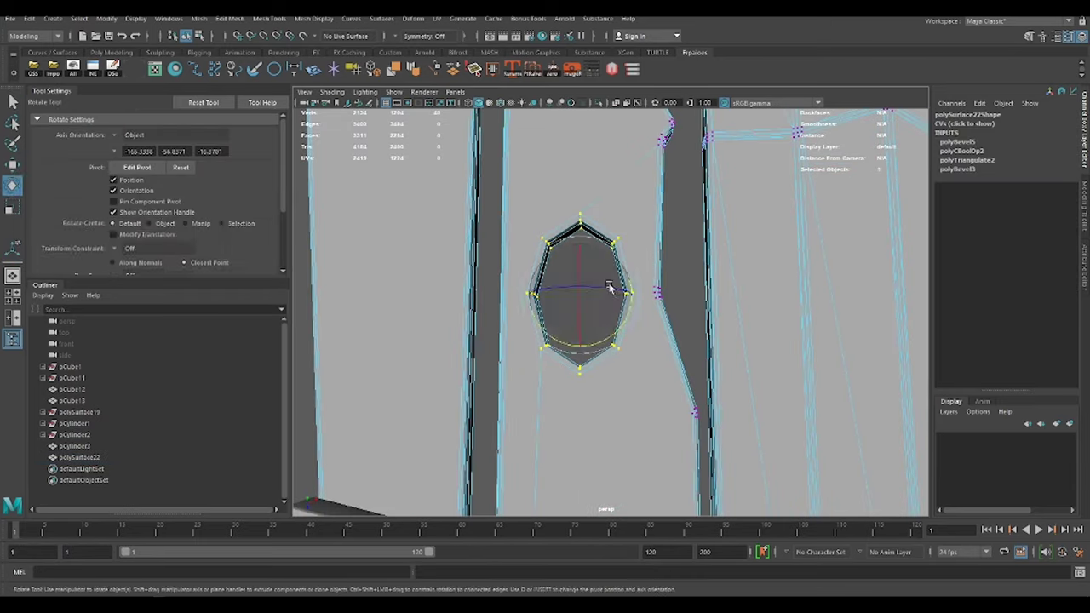
alt+drag(609, 356, 713, 297)
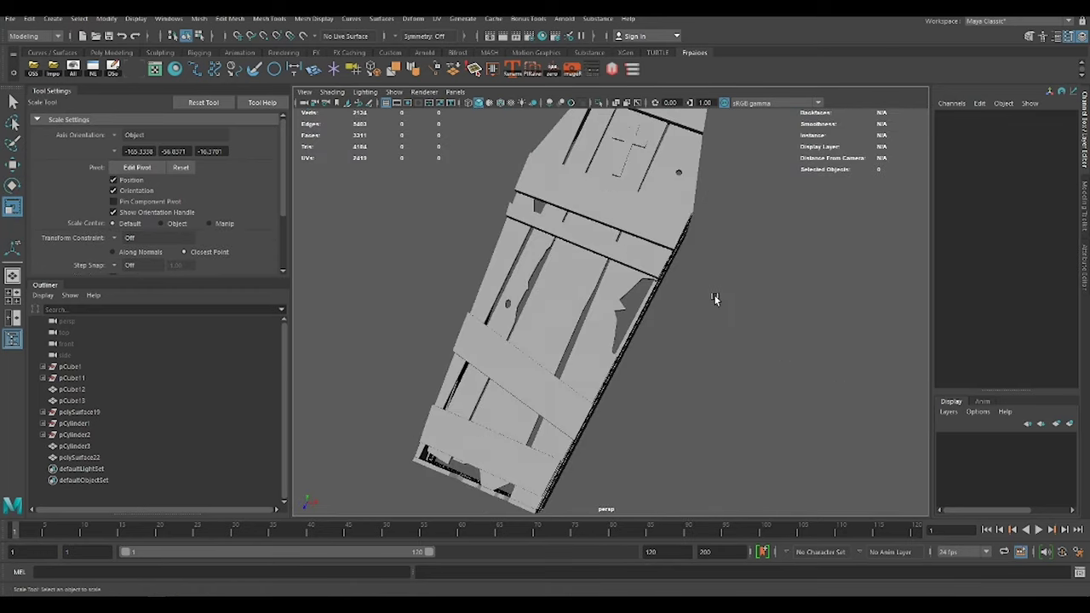
click(588, 323)
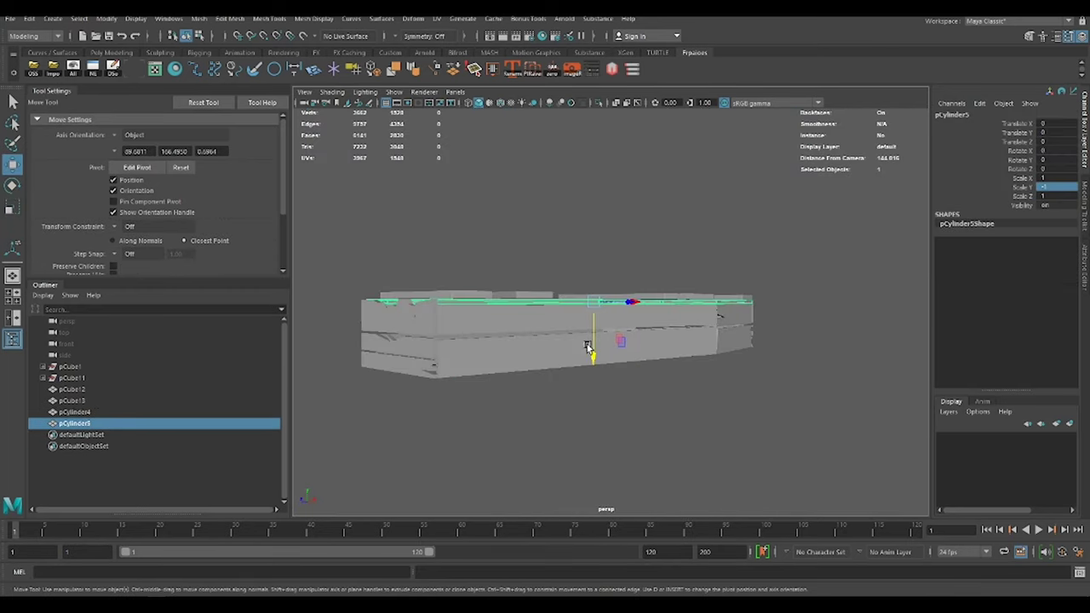
mouse_move(597, 337)
alt+mouse_down()
mouse_move(734, 383)
mouse_move(793, 431)
alt+mouse_up()
alt+drag(734, 383, 785, 351)
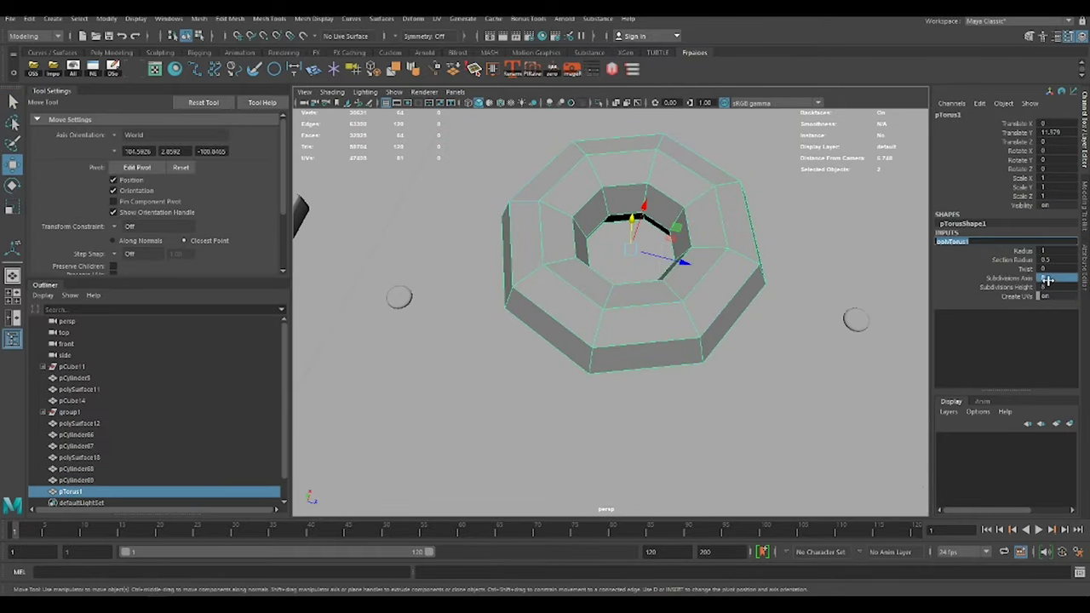
Give the torus 16 axis subdivisions, extract its faces, and rotate the link 60° on X
text(16)
key(Return)
mouse_move(597, 238)
alt+mouse_down()
mouse_move(613, 316)
mouse_move(562, 298)
alt+mouse_up()
right_drag(705, 292, 812, 294)
alt+drag(812, 294, 546, 305)
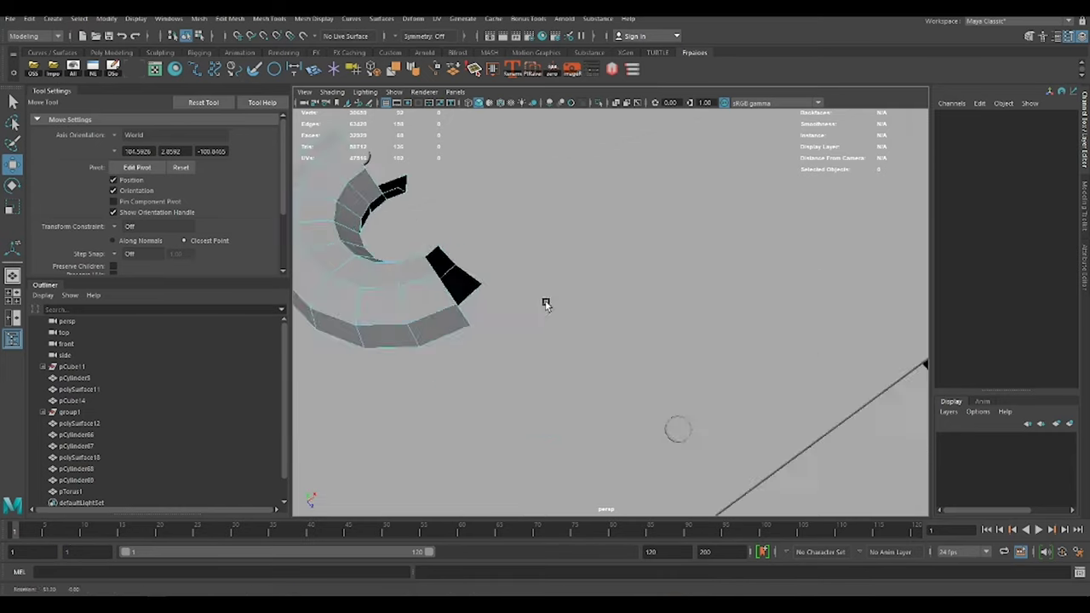
alt+drag(551, 267, 698, 310)
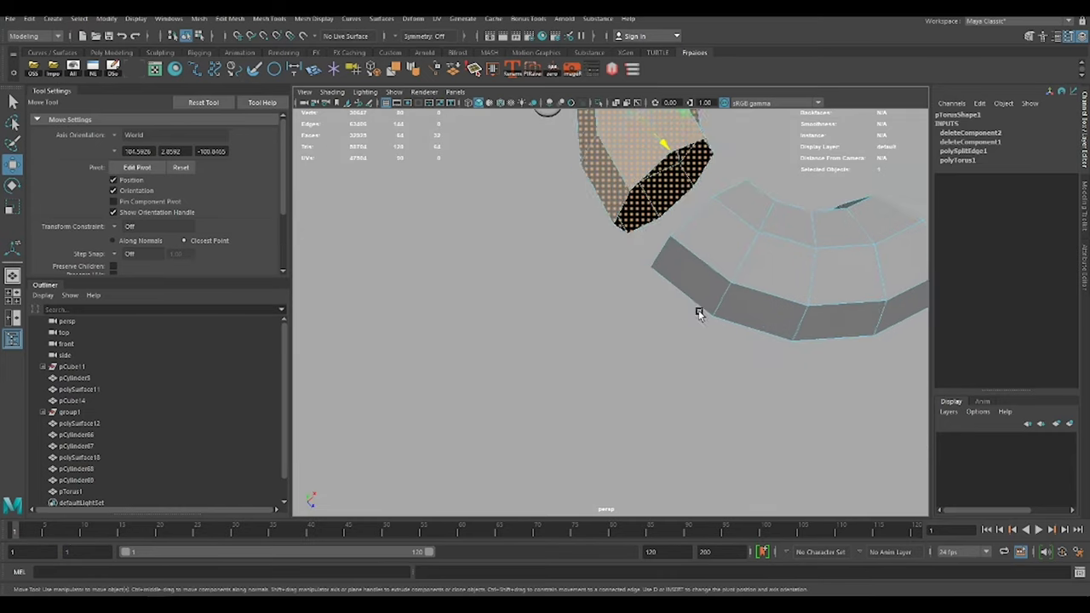
right_drag(723, 292, 730, 425)
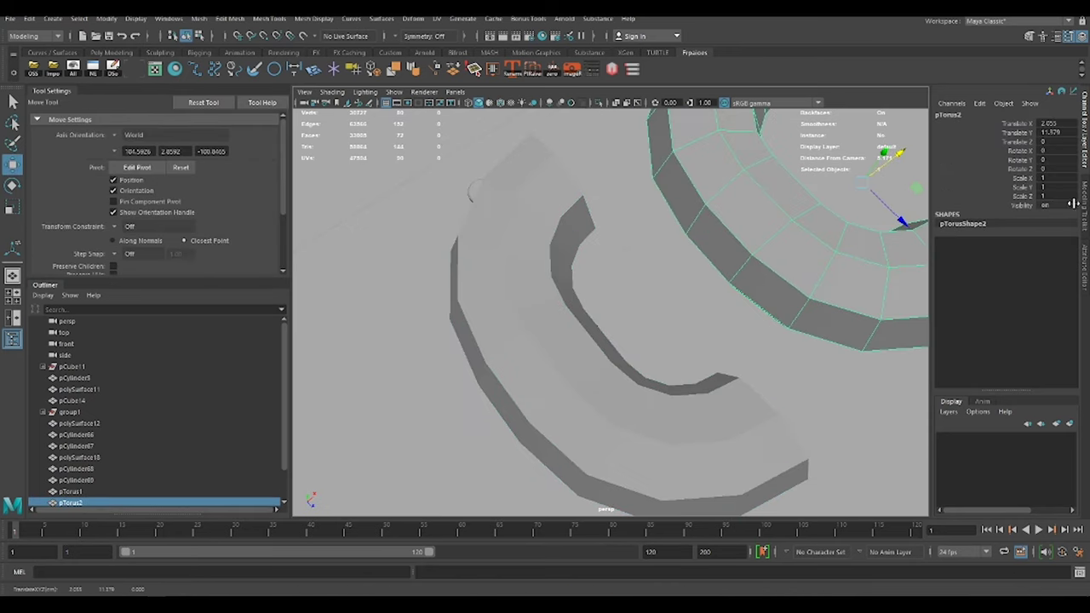
scroll(749, 377, down, 3)
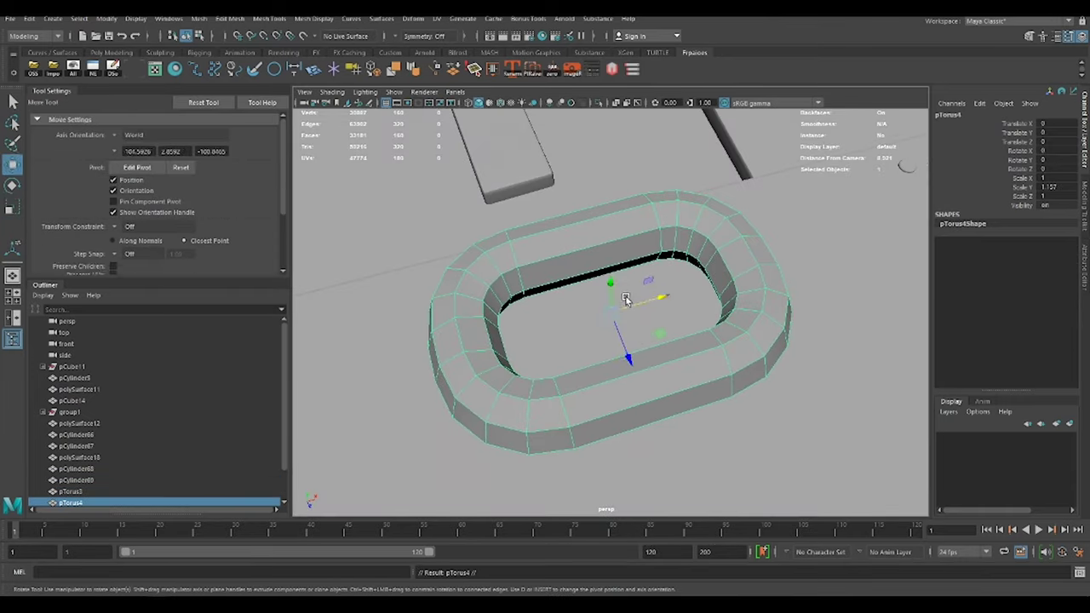
key(e)
drag(626, 299, 640, 350)
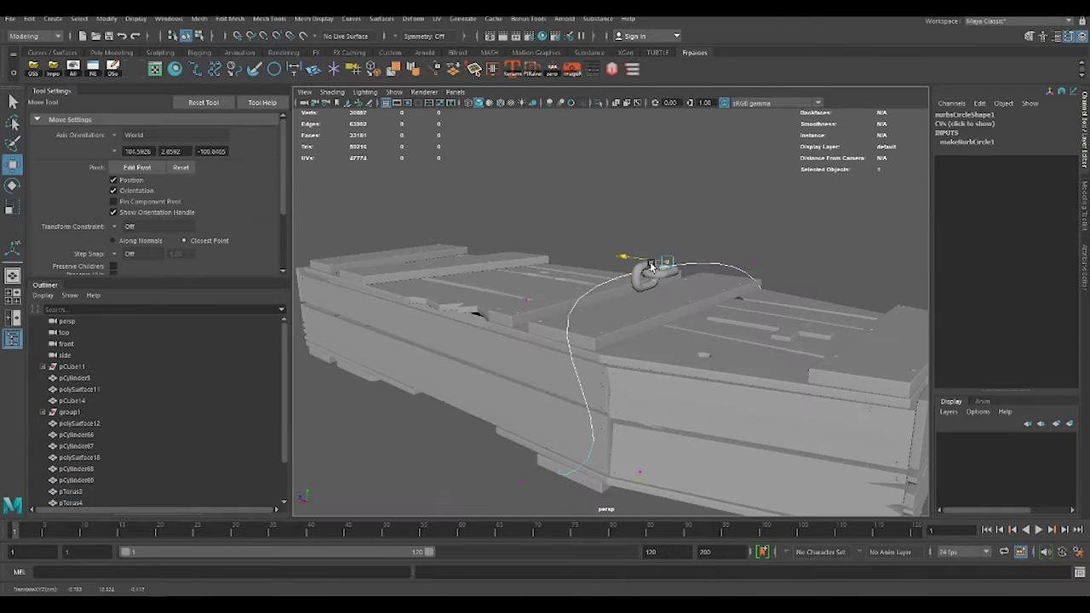
Select the nurbsCircle1 guide curve on the lid and pick its control points
alt+drag(652, 267, 667, 288)
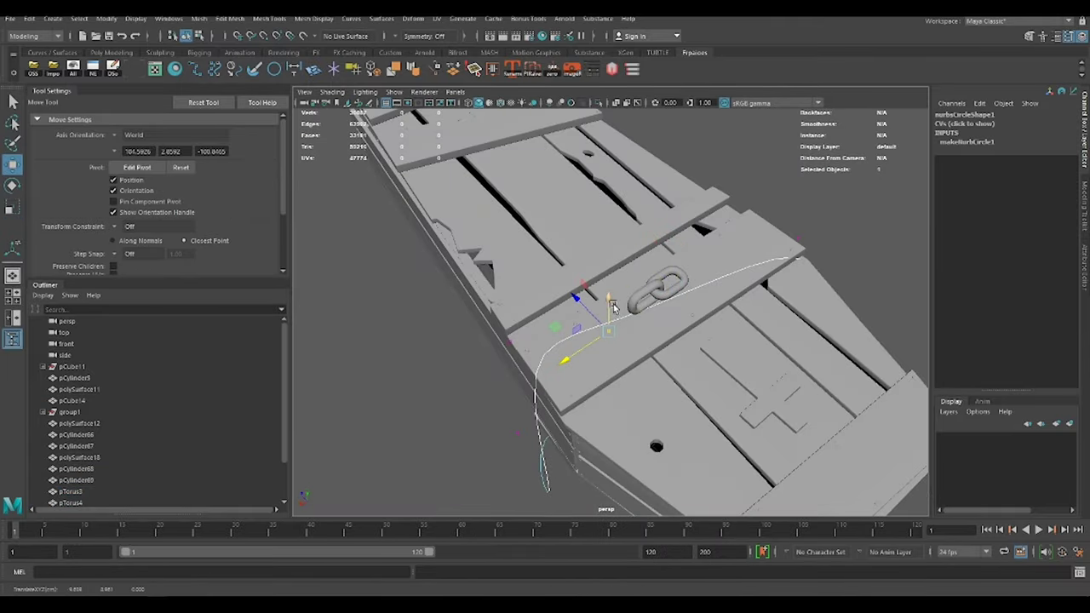
mouse_move(583, 268)
alt+mouse_down()
mouse_move(642, 357)
mouse_move(604, 385)
alt+mouse_up()
mouse_move(639, 353)
alt+mouse_down()
mouse_move(548, 236)
mouse_move(792, 270)
alt+mouse_up()
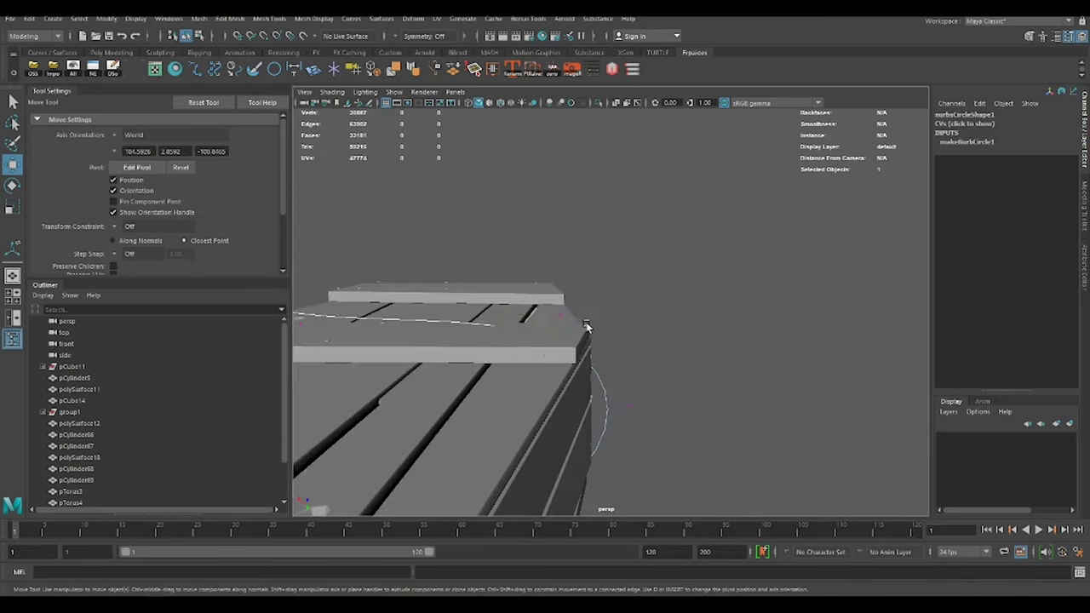
click(792, 270)
click(792, 270)
right_drag(801, 228, 803, 190)
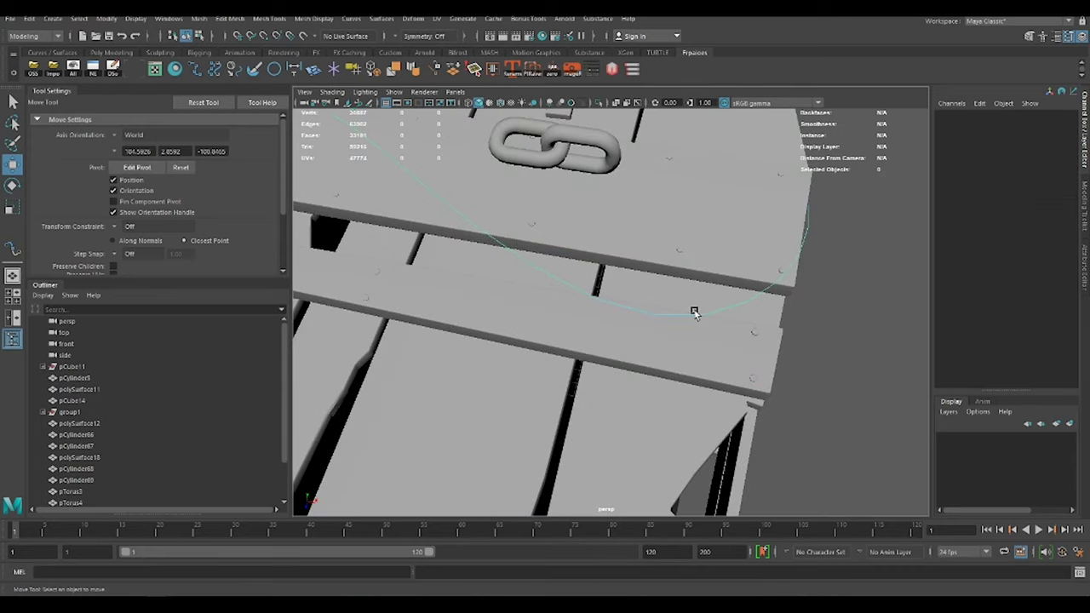
click(722, 310)
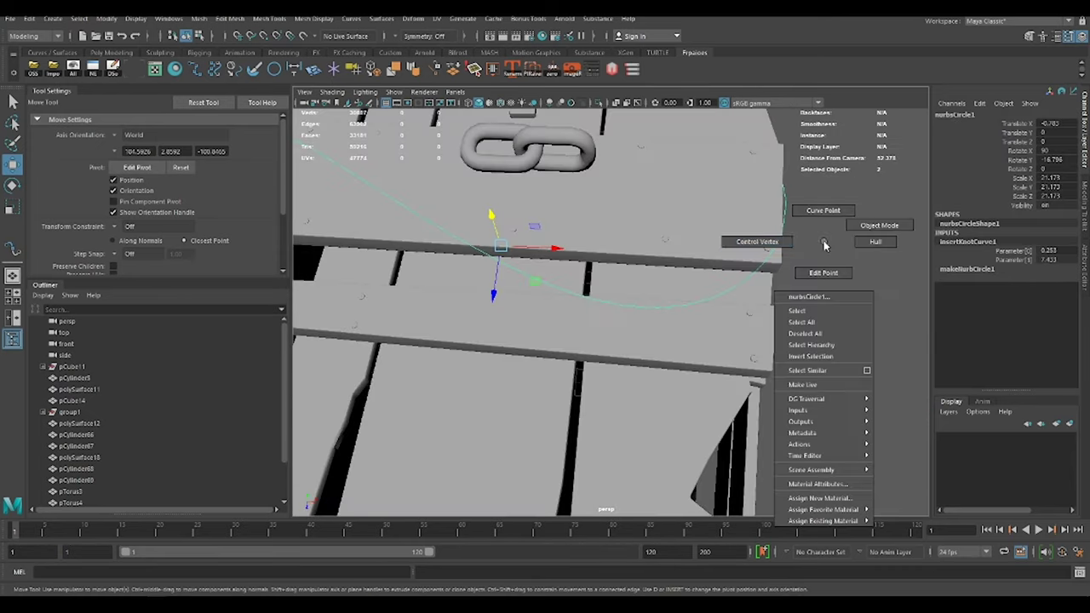
click(761, 329)
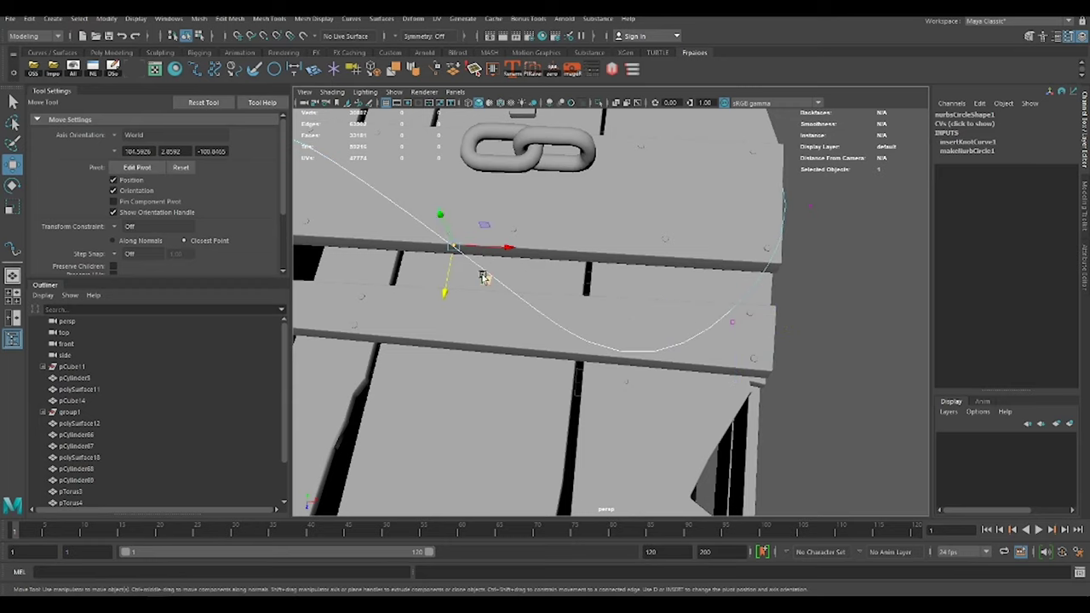
Insert extra knots on the curve and reposition its points over the lid planks
alt+drag(664, 447, 619, 215)
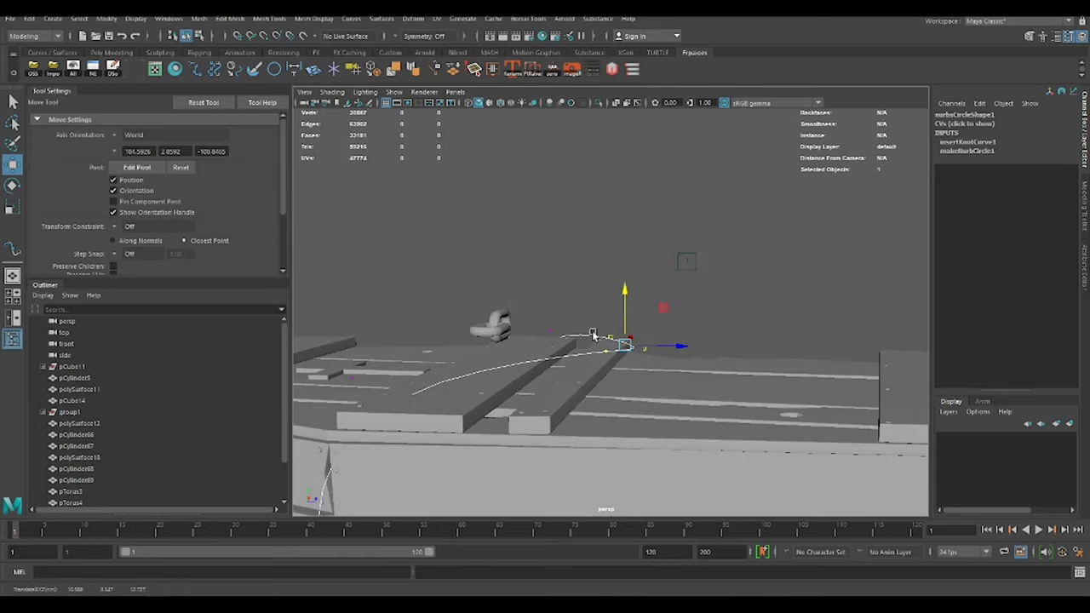
alt+drag(594, 334, 606, 319)
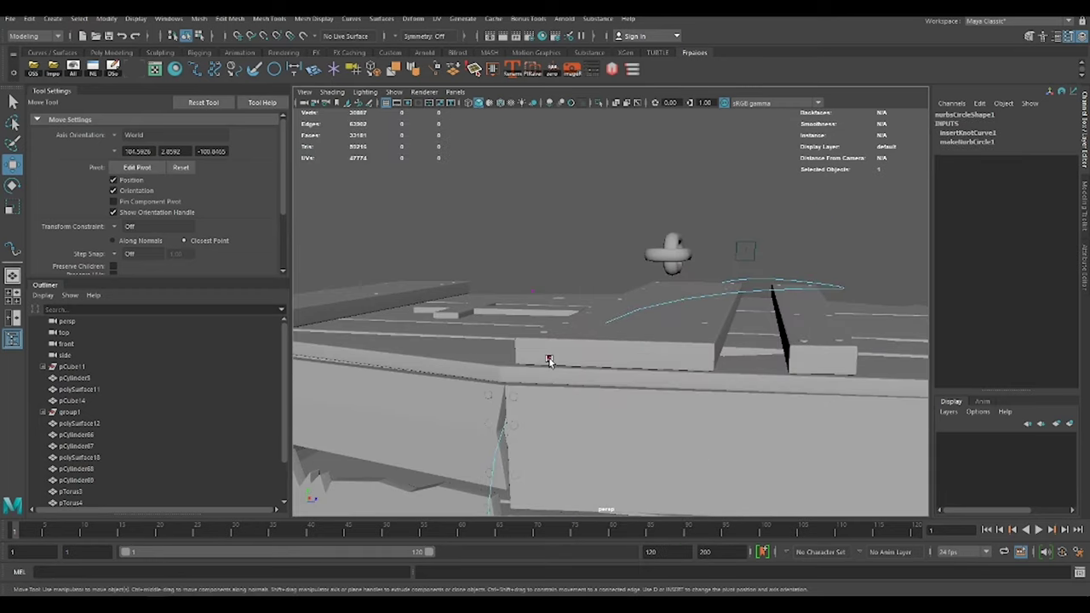
shift+right_drag(550, 361, 592, 183)
key(alt+x)
click(548, 343)
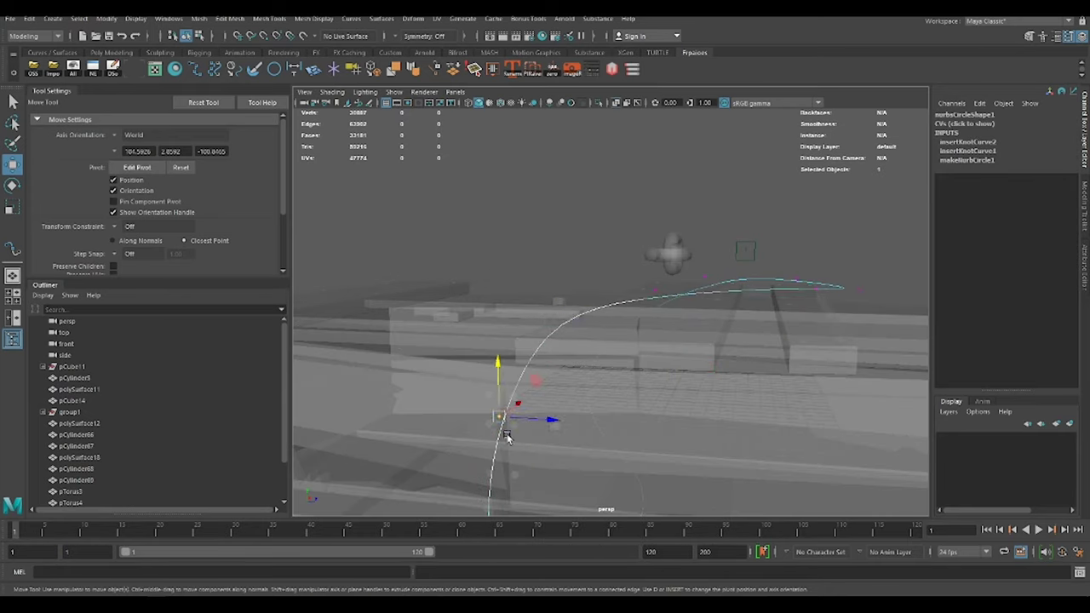
alt+drag(506, 437, 585, 328)
alt+drag(585, 291, 788, 194)
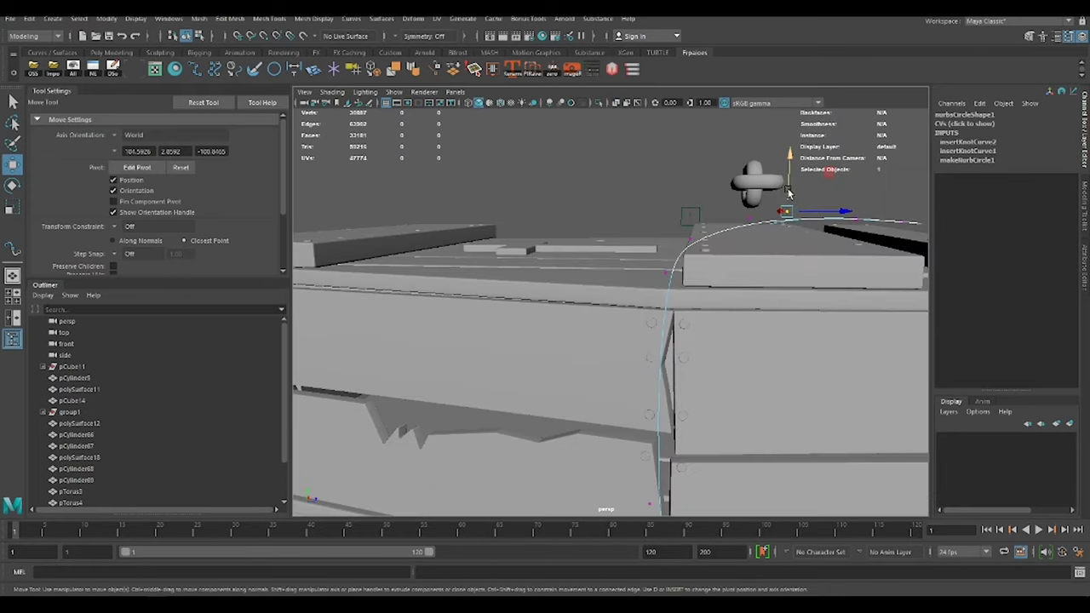
mouse_move(736, 258)
alt+mouse_down()
mouse_move(710, 267)
mouse_move(616, 239)
mouse_move(516, 343)
mouse_move(537, 288)
alt+mouse_up()
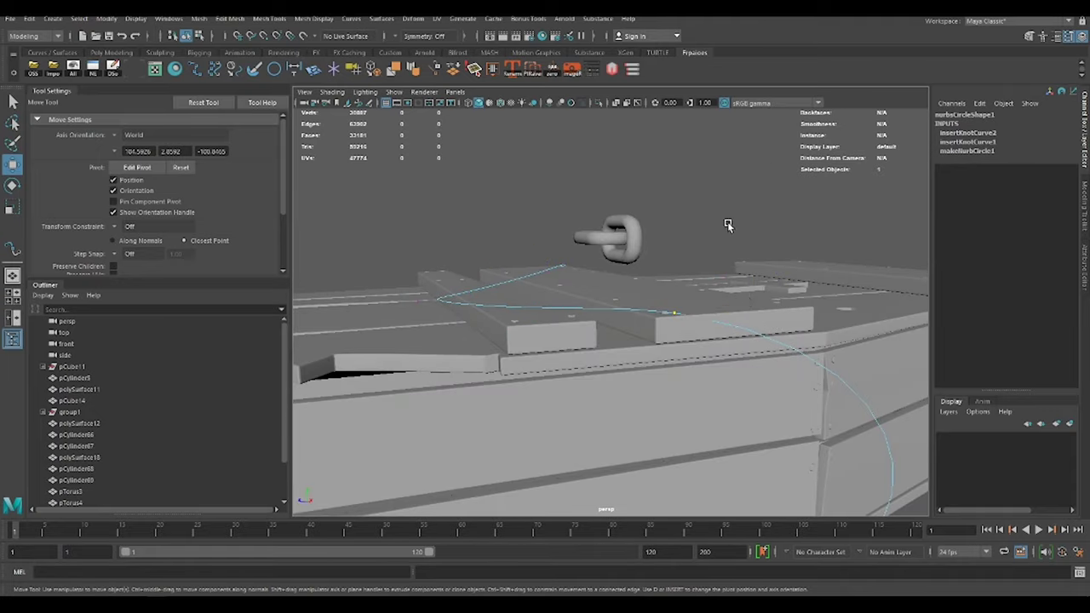
key(g)
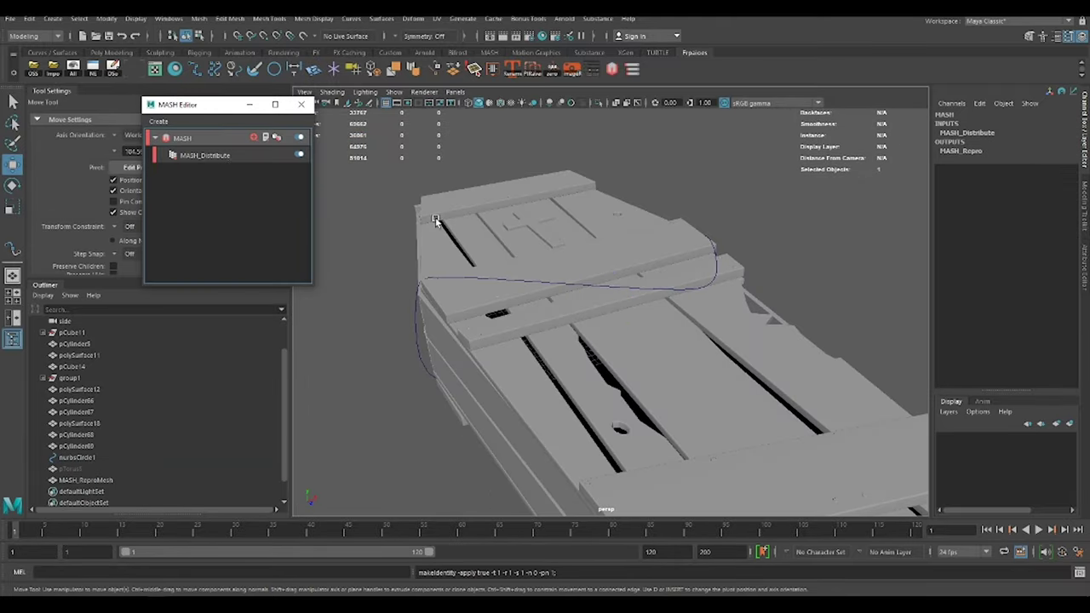
Create a MASH network for the chain link and add a MASH_Curve node
click(263, 141)
click(270, 174)
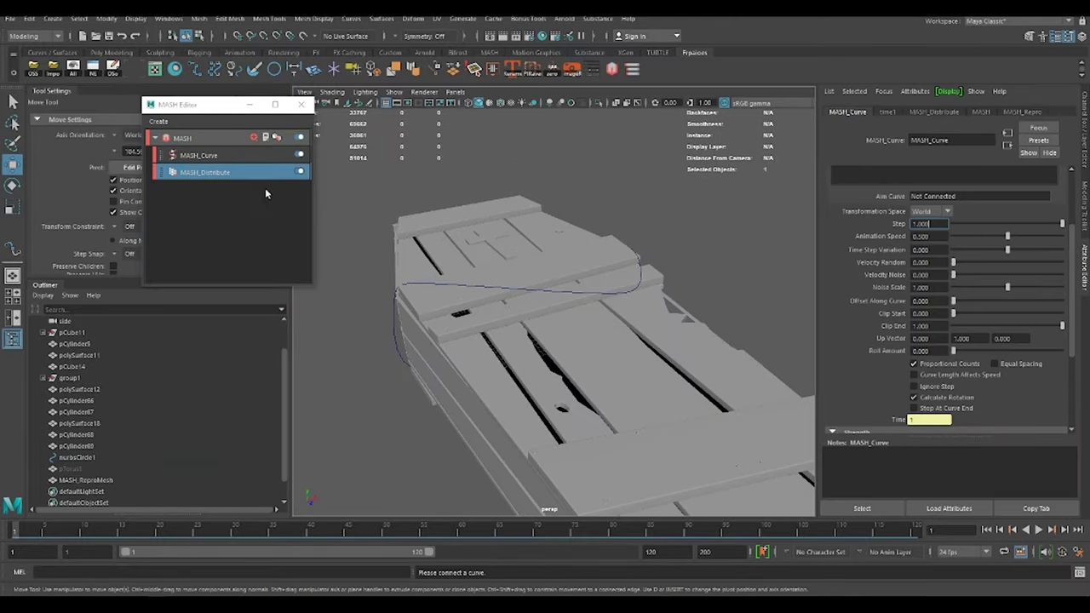
click(198, 155)
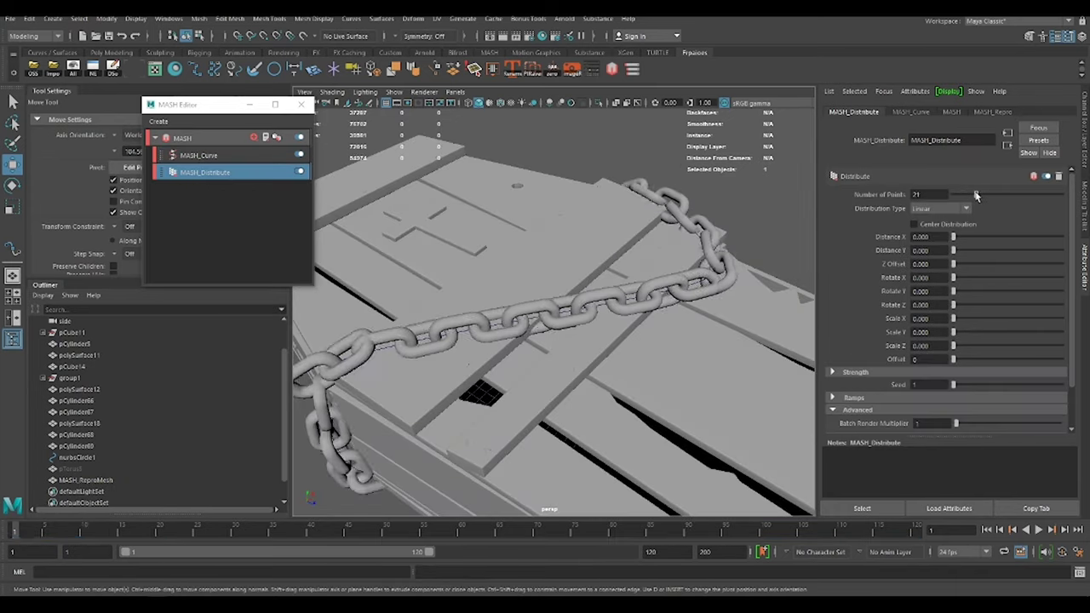
mouse_move(681, 341)
alt+mouse_down()
mouse_move(616, 347)
mouse_move(545, 332)
alt+mouse_up()
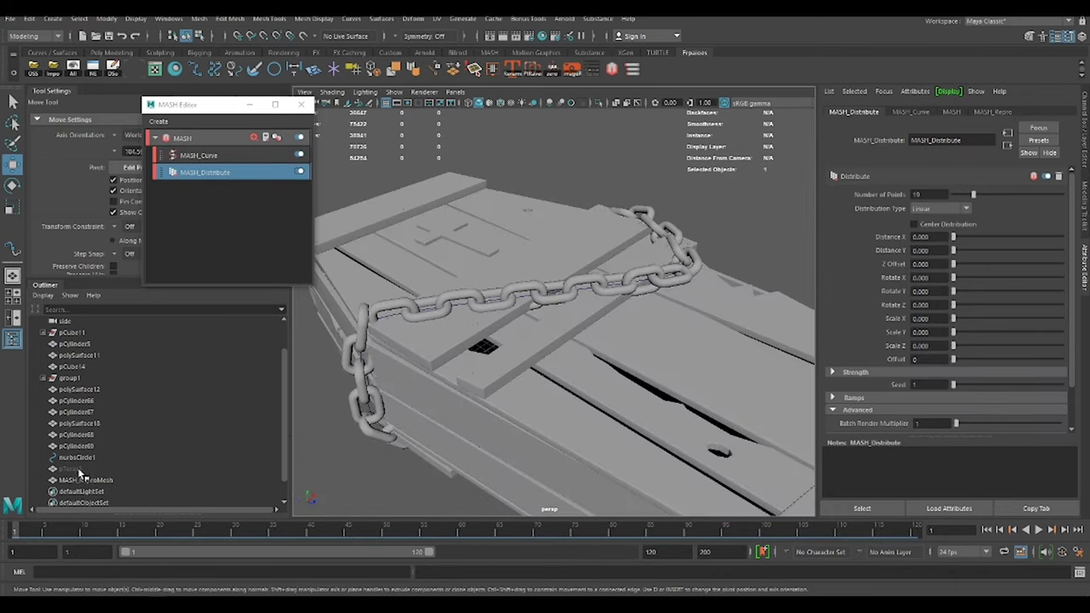
Connect nurbsCircle1 to the curve node and raise MASH_Distribute to 29 links
click(528, 322)
key(r)
click(94, 458)
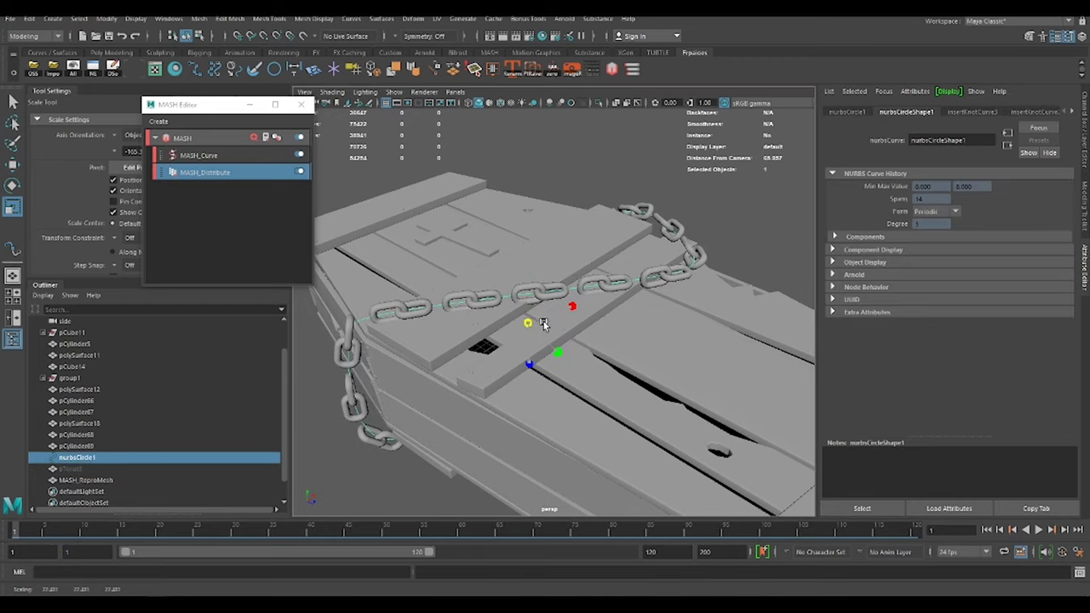
click(225, 168)
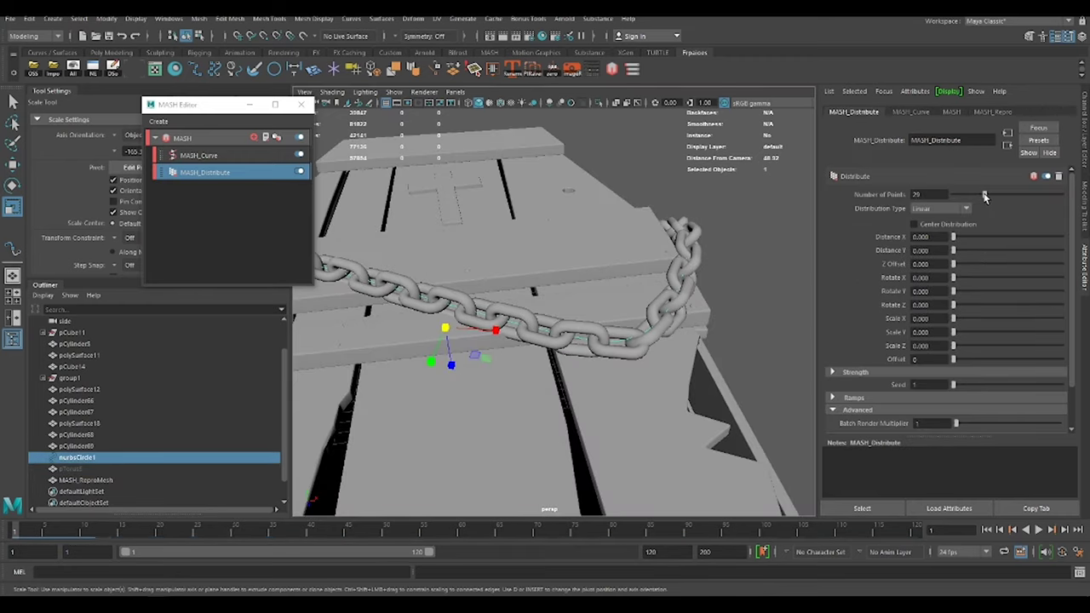
mouse_move(511, 341)
alt+mouse_down()
mouse_move(637, 354)
mouse_move(563, 264)
alt+mouse_up()
Select the guide curve and inspect the chain wrapping under the coffin
click(557, 382)
key(w)
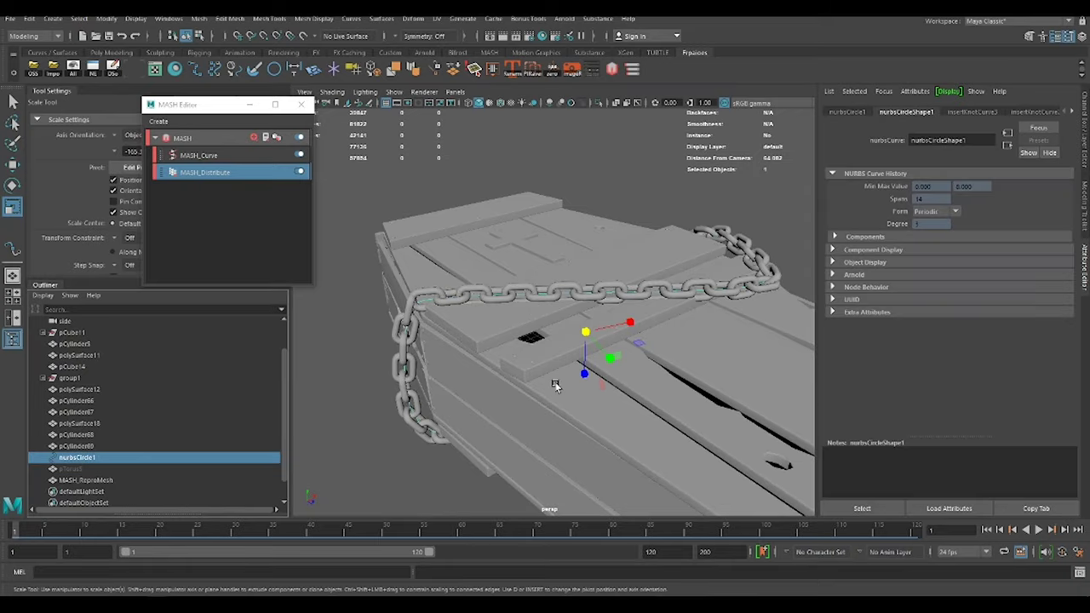
alt+drag(557, 382, 662, 324)
mouse_move(742, 316)
alt+mouse_down()
mouse_move(665, 307)
mouse_move(687, 281)
alt+mouse_up()
Frame the new pCube15 box and scale it into a thicker padlock block
click(686, 285)
click(774, 386)
key(f)
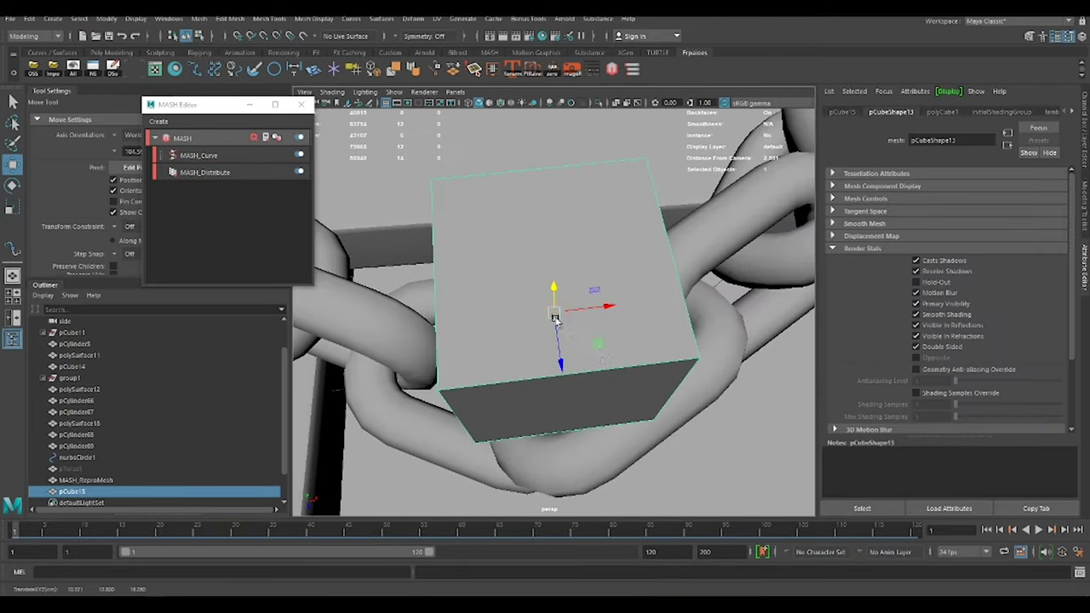
alt+drag(774, 386, 533, 369)
scroll(533, 368, up, 2)
scroll(533, 369, up, 3)
key(r)
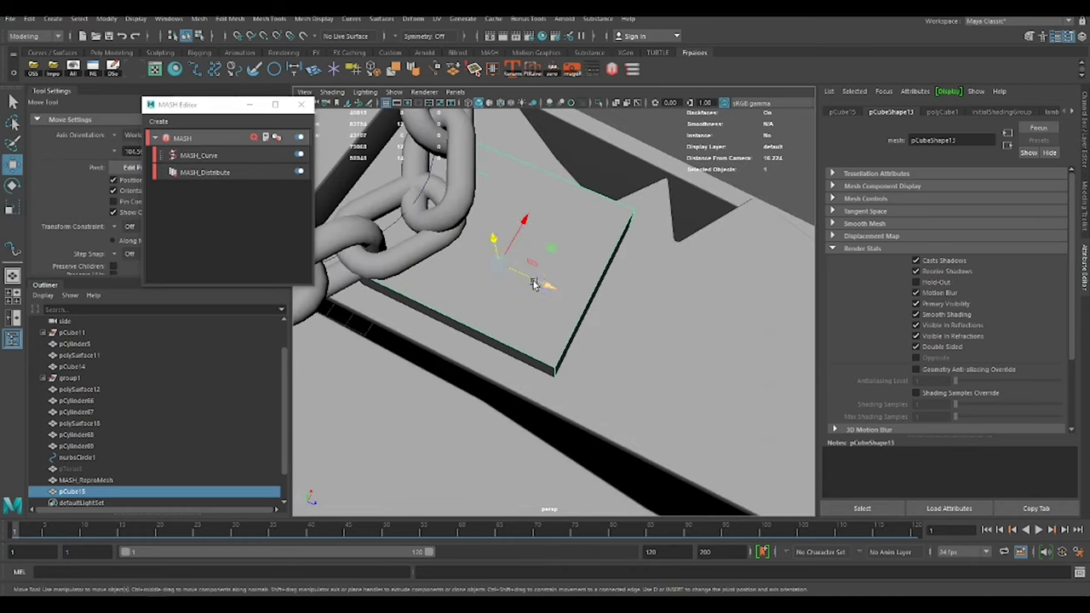
mouse_move(536, 284)
alt+mouse_down()
mouse_move(596, 244)
mouse_move(584, 272)
mouse_move(652, 340)
alt+mouse_up()
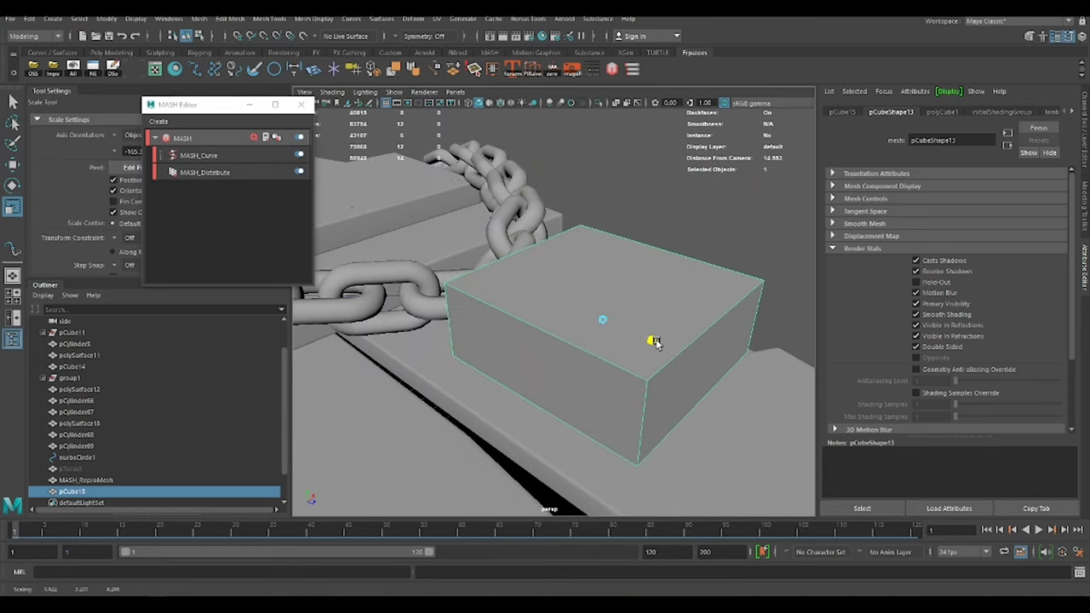
Bevel the box's edges and extrude its end face
right_drag(587, 281, 615, 319)
key(ctrl+b)
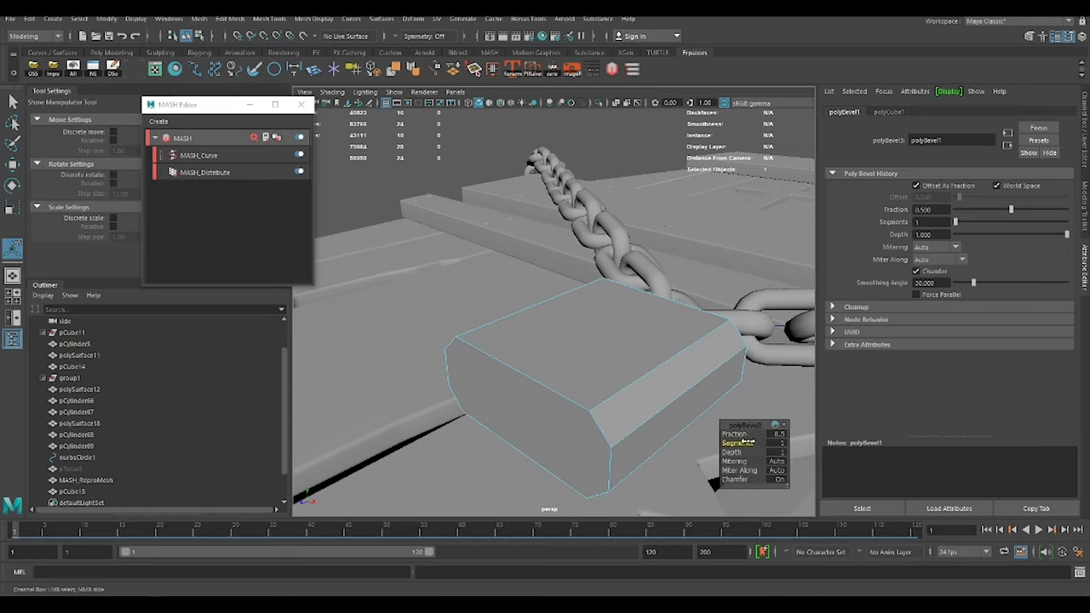
alt+drag(745, 443, 665, 267)
click(673, 320)
key(ctrl+e)
key(w)
Bevel another set of box edges, then undo a stray move of the bottom edges
right_drag(582, 287, 577, 311)
mouse_move(577, 311)
alt+mouse_down()
mouse_move(531, 311)
mouse_move(604, 315)
mouse_move(625, 297)
alt+mouse_up()
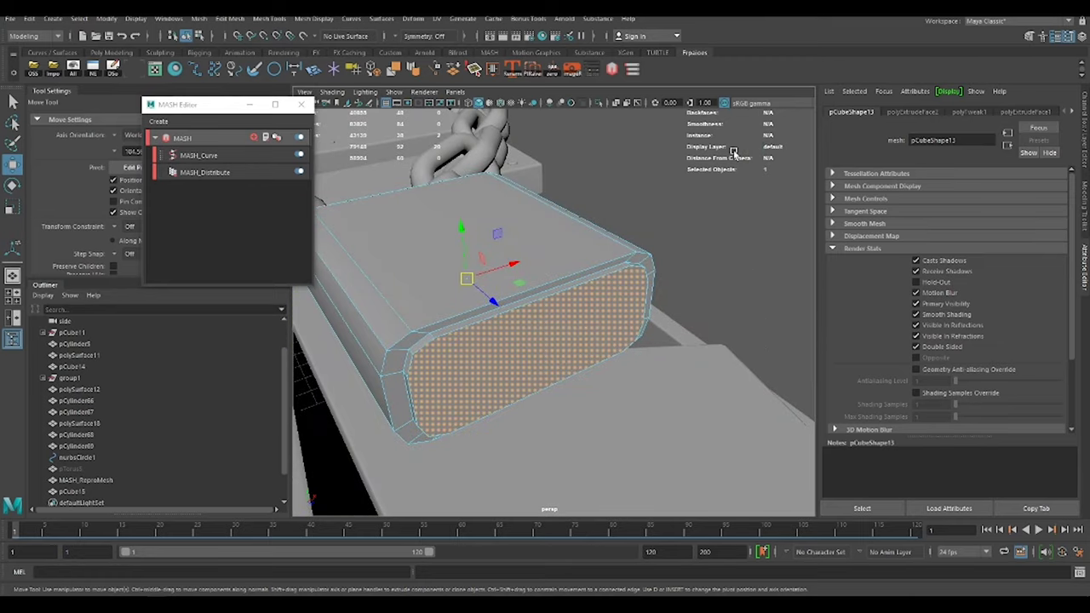
shift+right_drag(625, 297, 583, 315)
mouse_move(582, 316)
alt+mouse_down()
mouse_move(555, 301)
mouse_move(673, 345)
mouse_move(540, 316)
mouse_move(548, 304)
mouse_move(699, 391)
alt+mouse_up()
key(w)
mouse_move(699, 392)
mouse_down()
mouse_move(558, 283)
mouse_move(656, 366)
mouse_up()
key(ctrl+z)
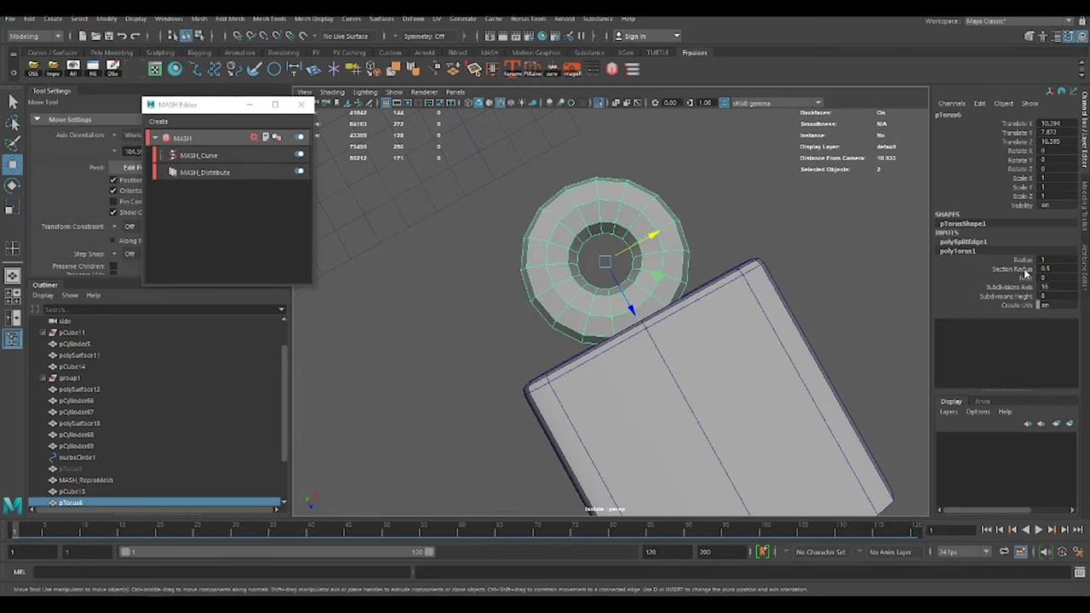
Set the torus Radius to 1.5 and Section Radius to 0.3
click(1022, 258)
mouse_move(1022, 259)
middle_down()
mouse_move(1047, 259)
mouse_move(1004, 270)
middle_up()
click(1022, 270)
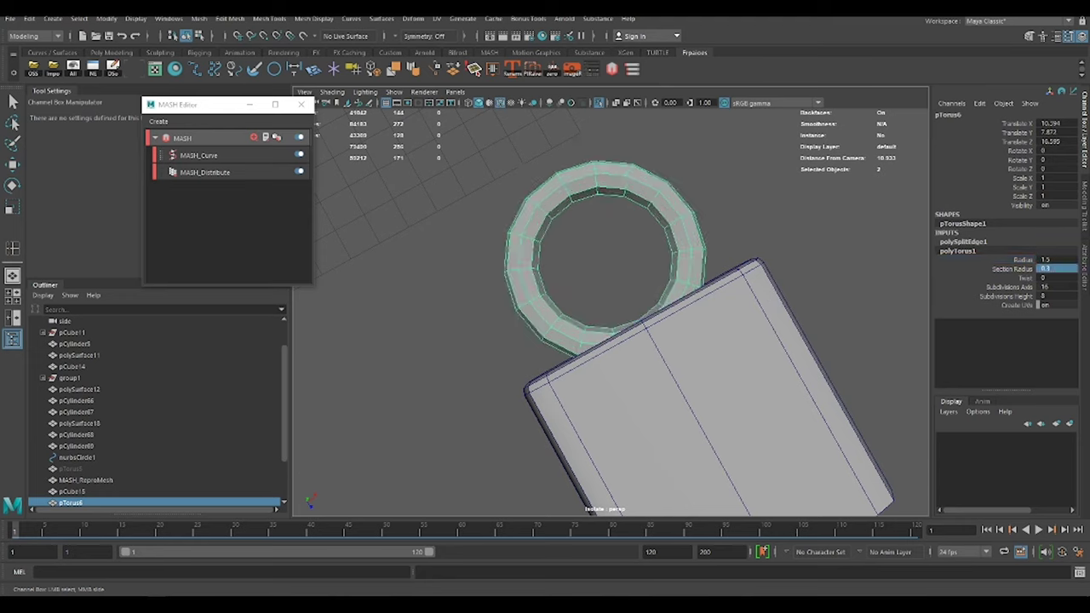
Delete half the torus faces to form an open shackle
key(w)
click(652, 185)
mouse_move(652, 185)
right_down()
mouse_move(630, 247)
mouse_move(656, 170)
right_up()
click(686, 209)
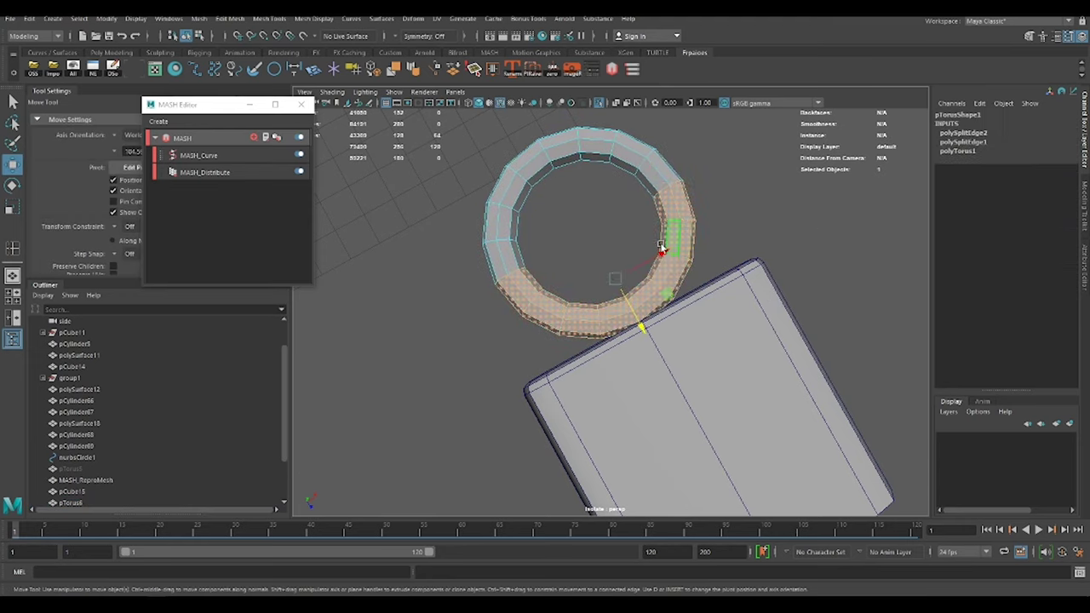
key(Delete)
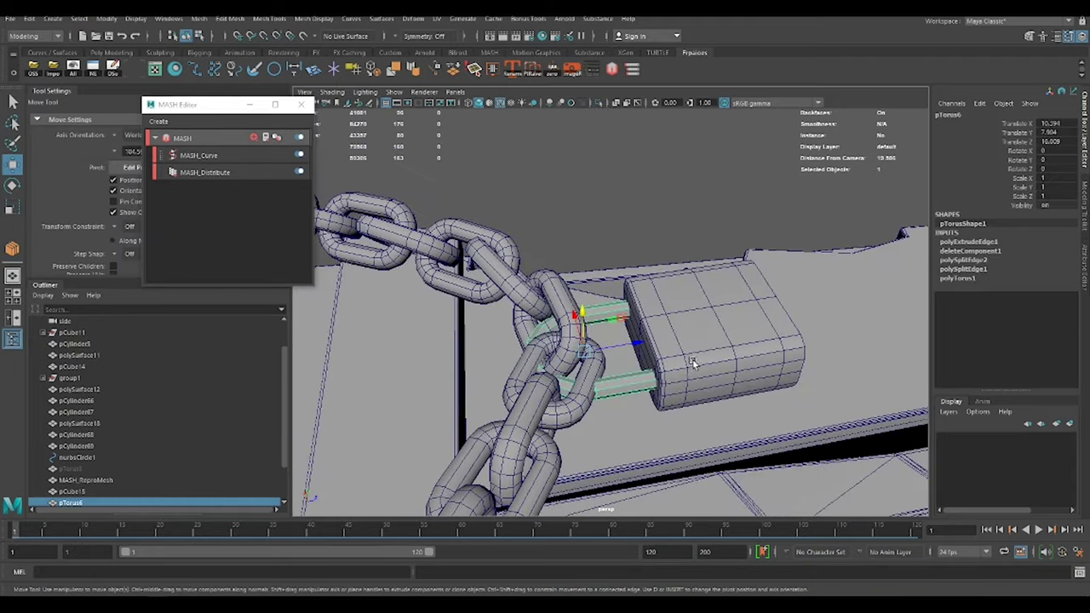
click(692, 358)
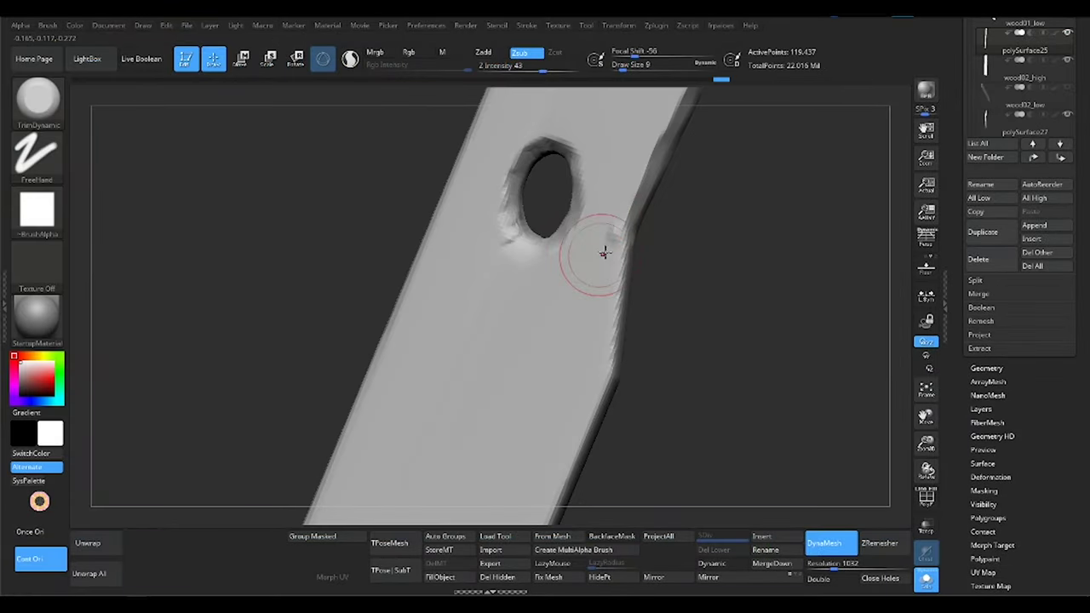
Mask the entire plank, clear the mask, and inspect the hole end
mouse_move(604, 252)
mouse_down()
mouse_move(520, 234)
mouse_move(523, 312)
mouse_move(510, 264)
mouse_move(492, 246)
mouse_up()
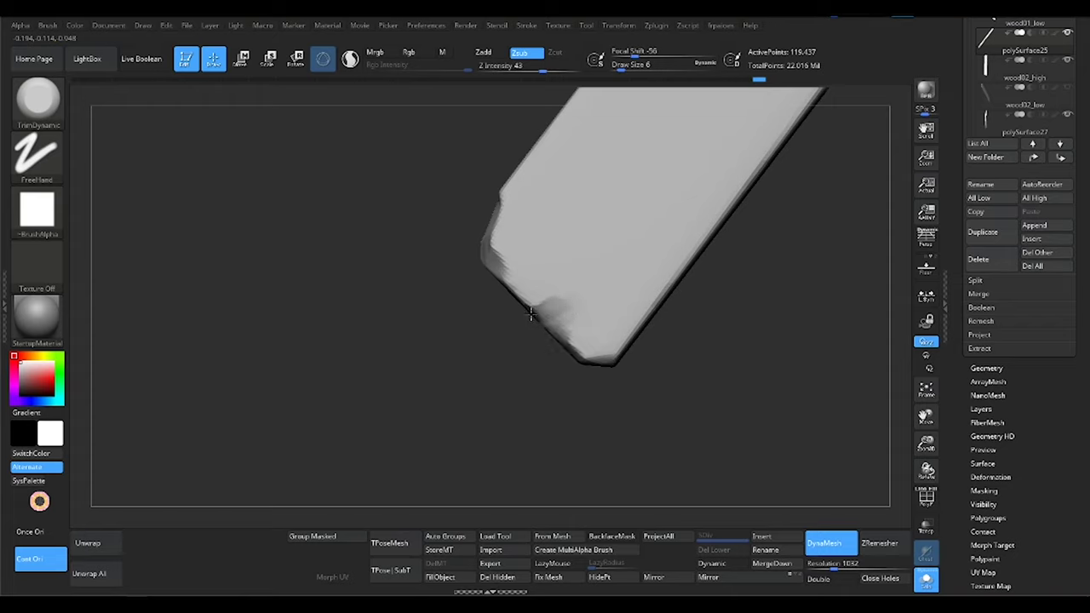
mouse_move(530, 314)
mouse_down()
mouse_move(554, 298)
mouse_move(638, 287)
mouse_move(657, 246)
mouse_move(623, 286)
mouse_move(684, 228)
mouse_up()
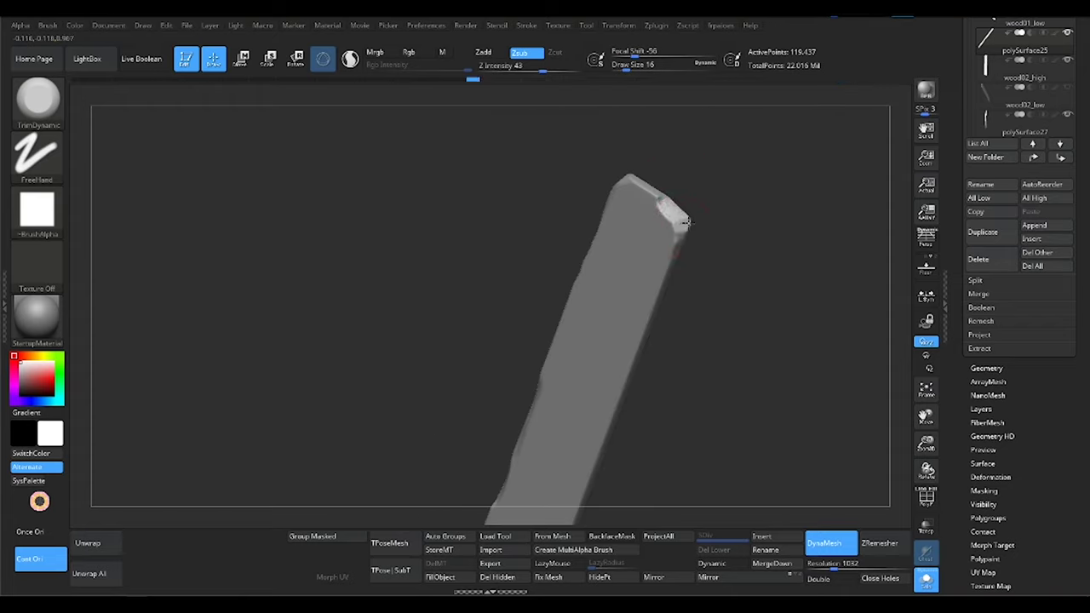
key(ctrl+a)
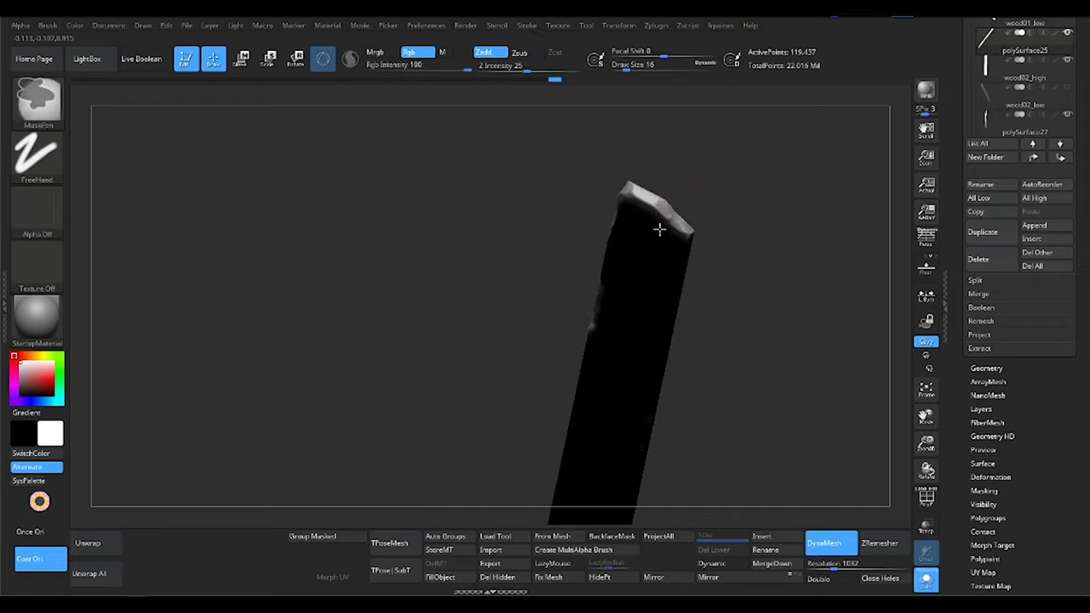
mouse_move(659, 229)
mouse_down()
mouse_move(630, 384)
mouse_move(545, 269)
mouse_up()
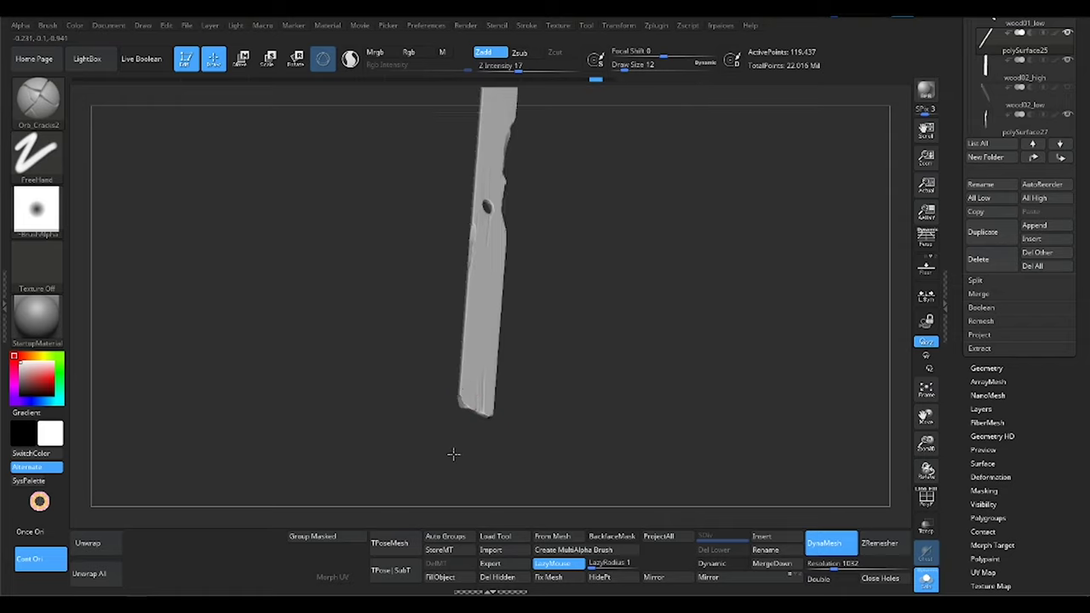
drag(454, 454, 469, 378)
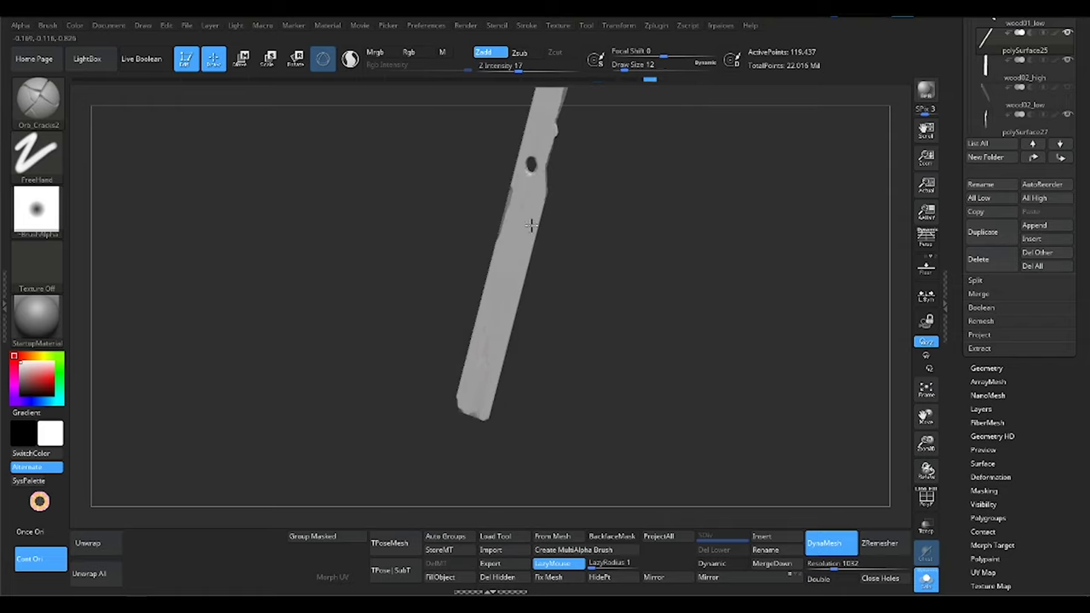
mouse_move(529, 224)
mouse_down()
mouse_move(474, 384)
mouse_move(506, 271)
mouse_up()
mouse_move(461, 426)
mouse_down()
mouse_move(511, 273)
mouse_move(409, 204)
mouse_move(588, 217)
mouse_move(565, 160)
mouse_move(514, 309)
mouse_move(539, 213)
mouse_move(604, 219)
mouse_move(554, 231)
mouse_move(554, 287)
mouse_move(485, 439)
mouse_up()
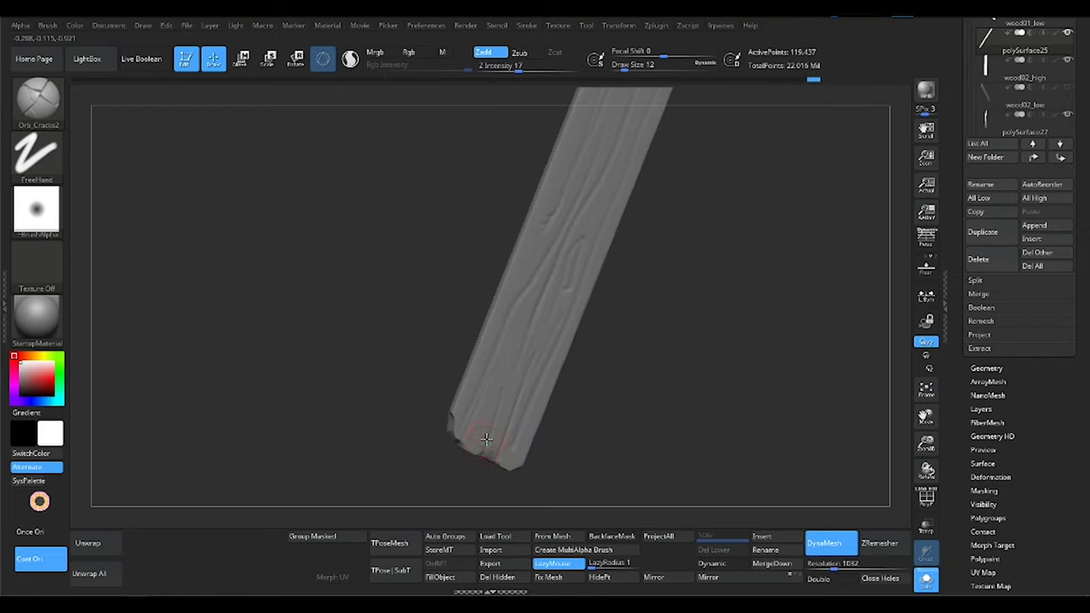
Select the detailed wood01_high subtool and zoom in on its surface
mouse_move(536, 260)
mouse_down()
mouse_move(540, 244)
mouse_move(504, 316)
mouse_move(540, 251)
mouse_move(517, 362)
mouse_move(511, 340)
mouse_move(477, 358)
mouse_move(460, 338)
mouse_move(536, 344)
mouse_up()
drag(595, 245, 547, 292)
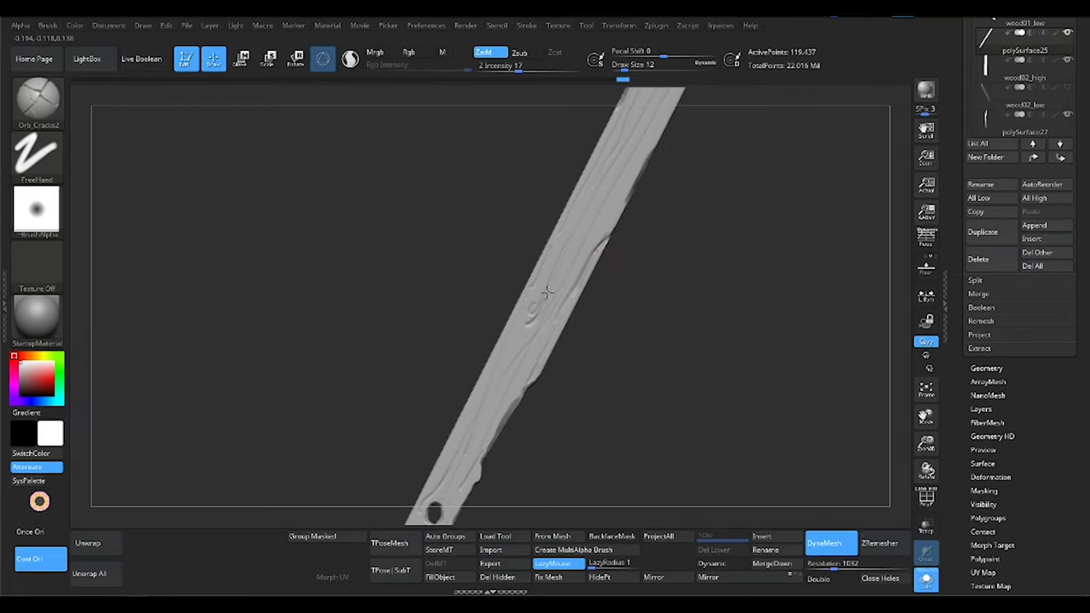
mouse_move(623, 171)
mouse_down()
mouse_move(517, 358)
mouse_move(540, 394)
mouse_up()
alt+click(540, 394)
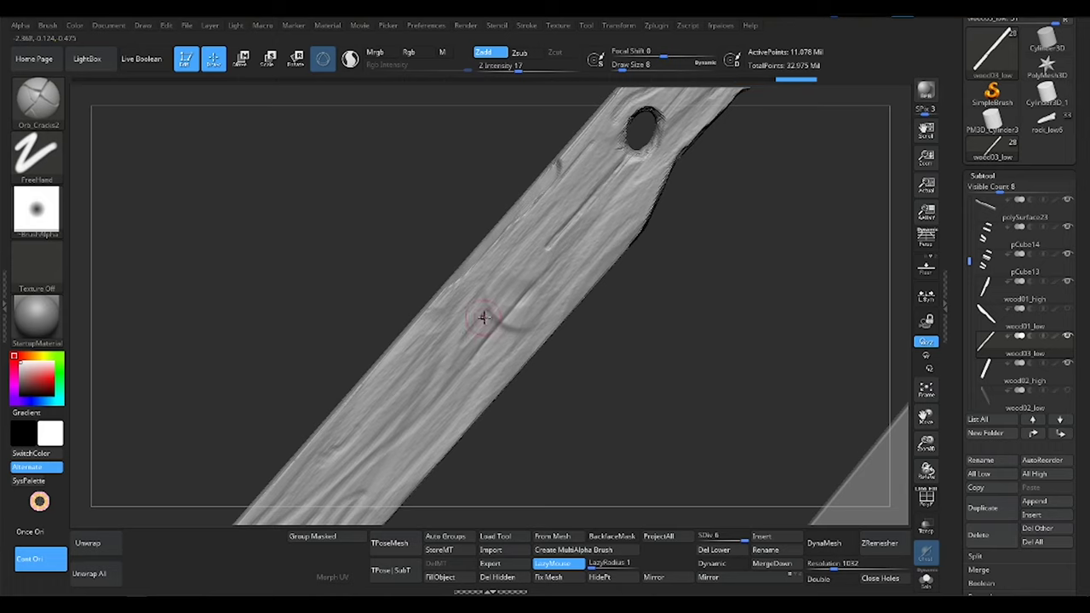
drag(486, 311, 548, 240)
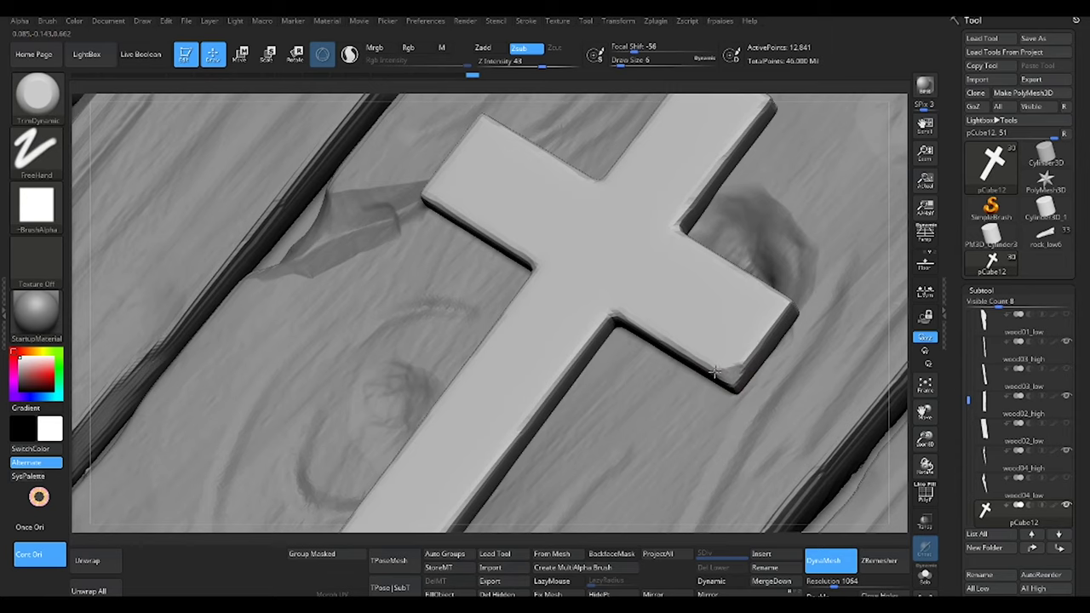
Carve wood-grain cracks along the cross's long arm with the Orb Cracks brush
drag(775, 320, 769, 287)
drag(712, 241, 685, 335)
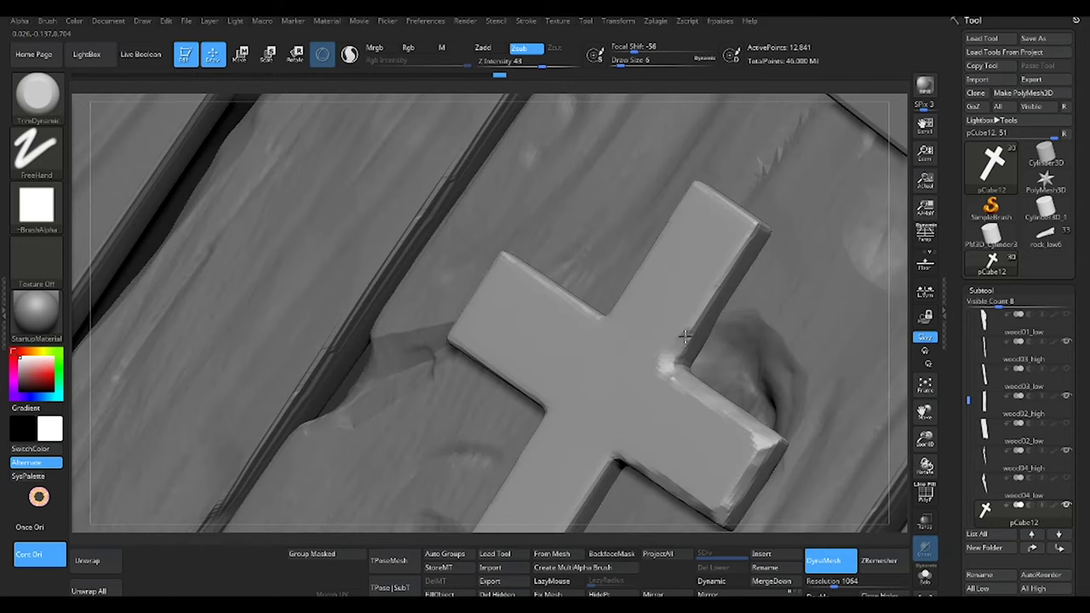
drag(746, 233, 685, 284)
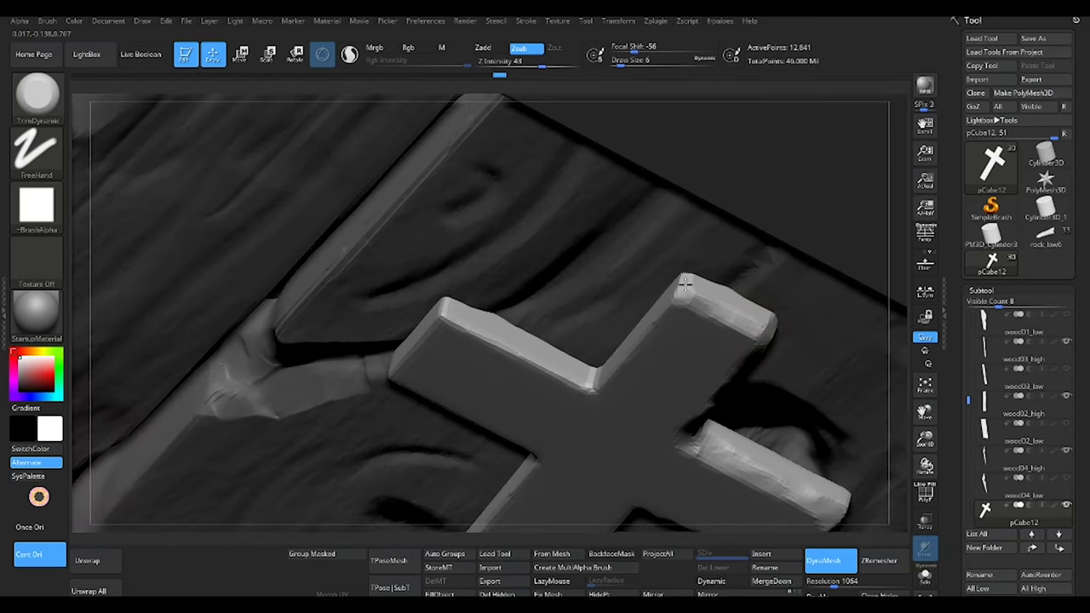
mouse_move(567, 378)
mouse_down()
mouse_move(531, 331)
mouse_move(721, 238)
mouse_up()
drag(528, 378, 543, 369)
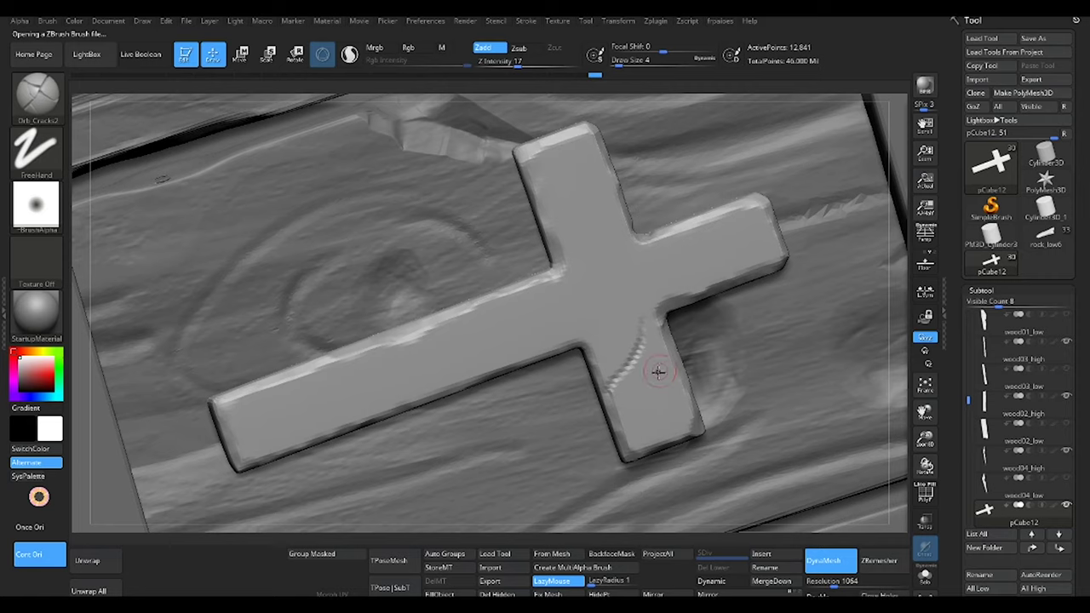
mouse_move(658, 371)
mouse_down()
mouse_move(662, 327)
mouse_move(752, 281)
mouse_up()
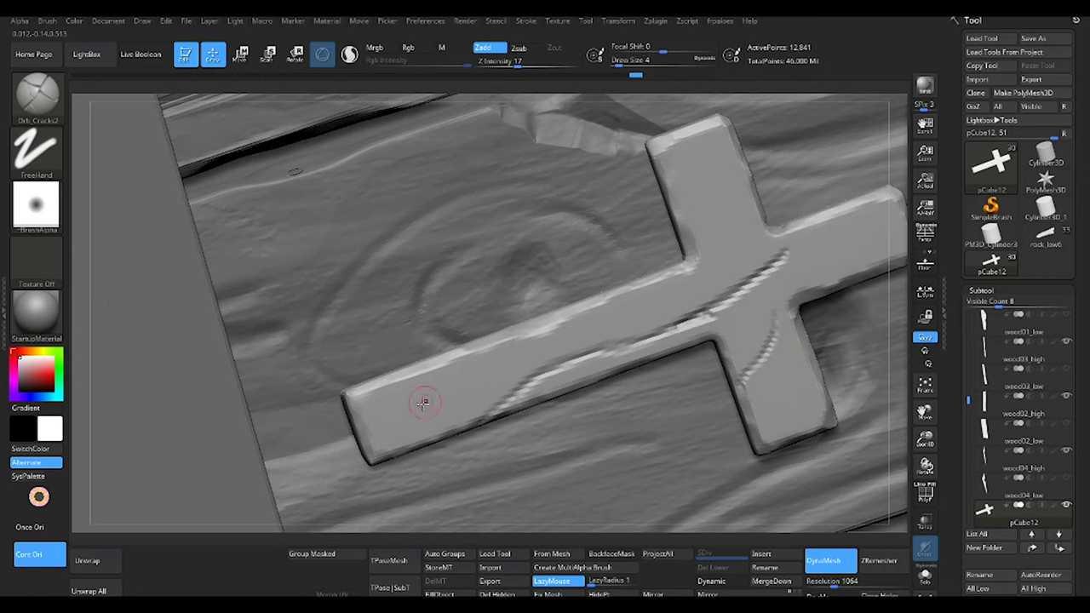
right_drag(600, 345, 788, 389)
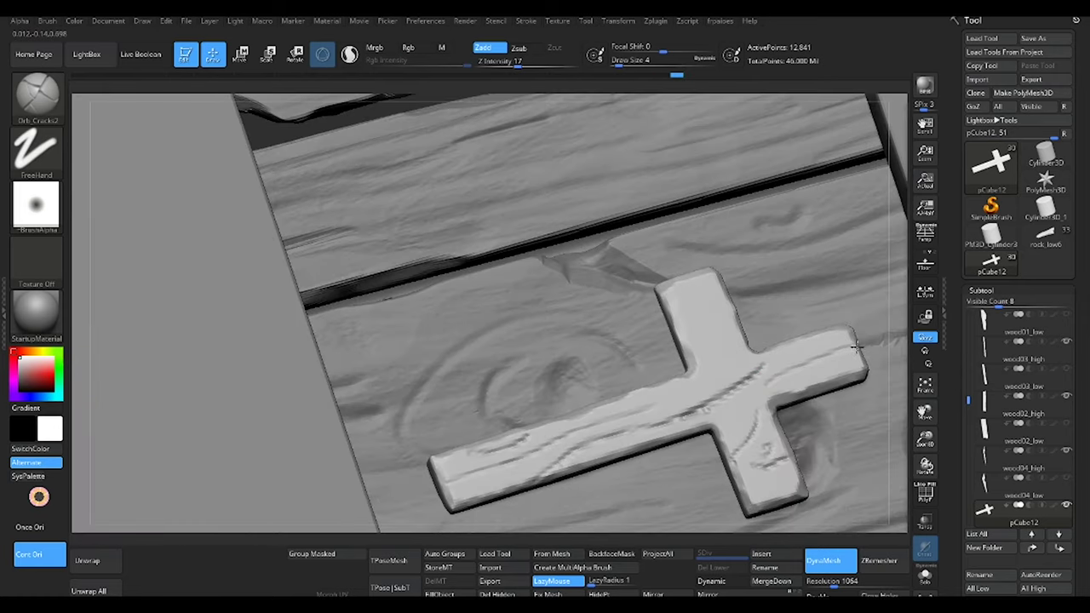
right_drag(856, 345, 792, 383)
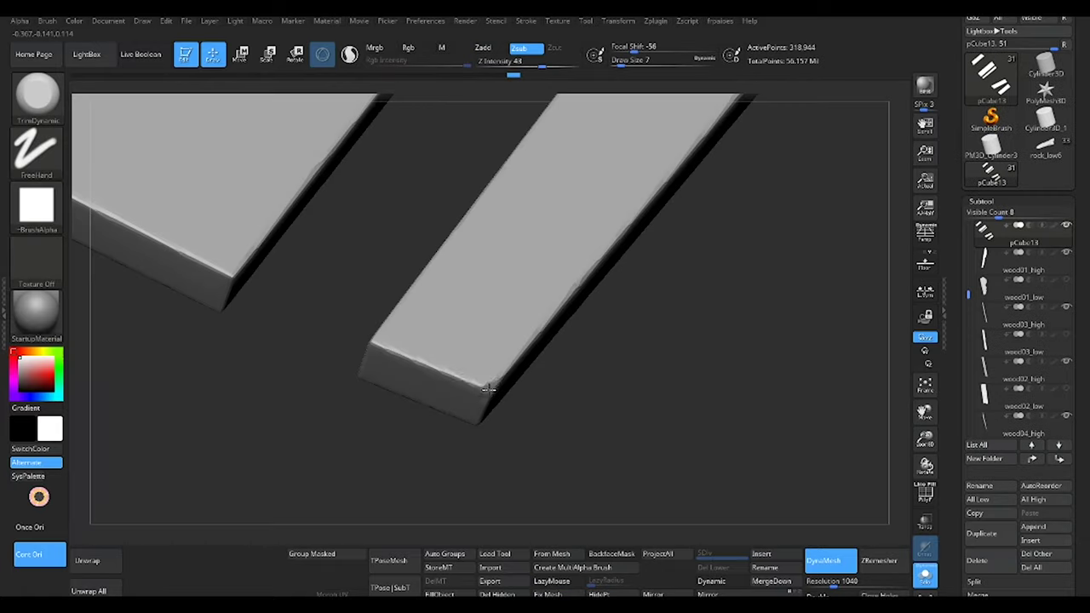
Redo the TrimDynamic history to restore chipped ends and worn edges on the pCube13 planks
ctrl+right_drag(399, 355, 513, 382)
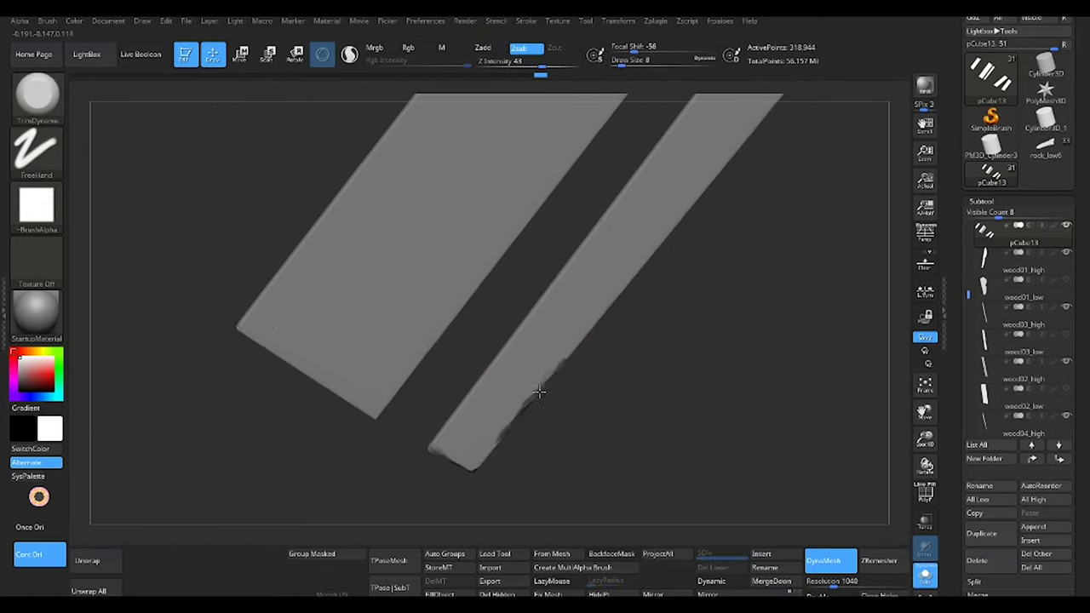
key(ctrl+shift+z)
key(ctrl+shift+z)
key(ctrl+shift+z)
key(ctrl+shift+z)
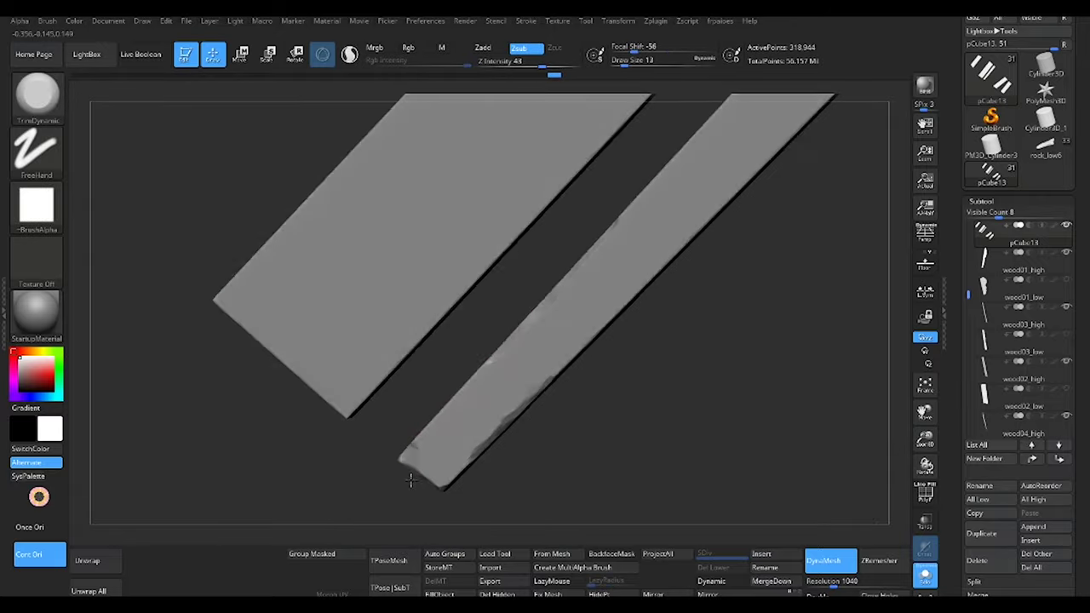
key(ctrl+shift+z)
key(ctrl+shift+z)
key(ctrl+shift+z)
key(ctrl+shift+z)
key(ctrl+shift+z)
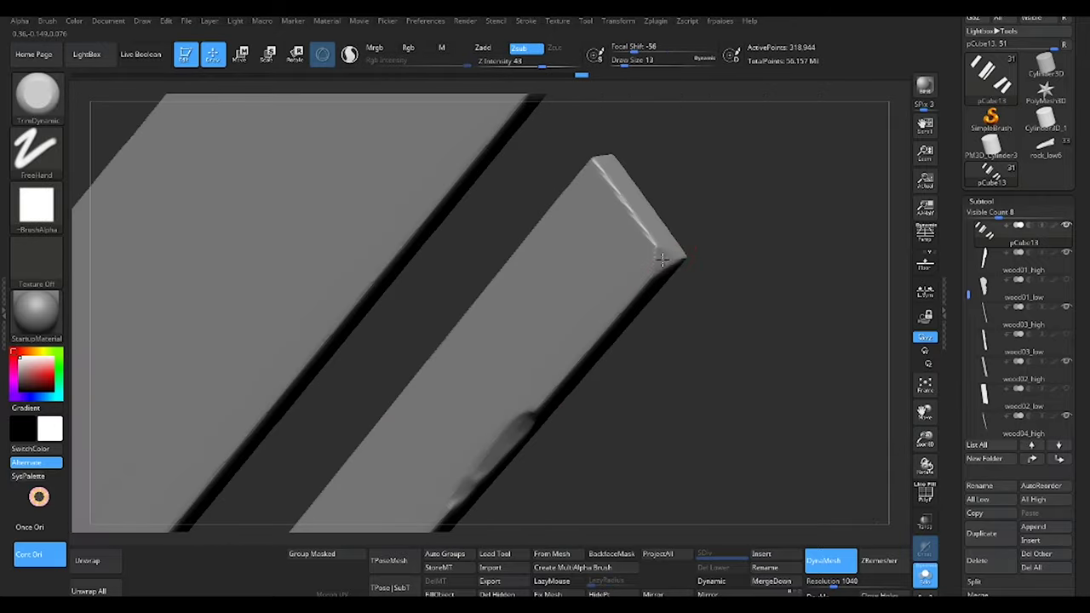
key(ctrl+shift+z)
key(ctrl+shift+z)
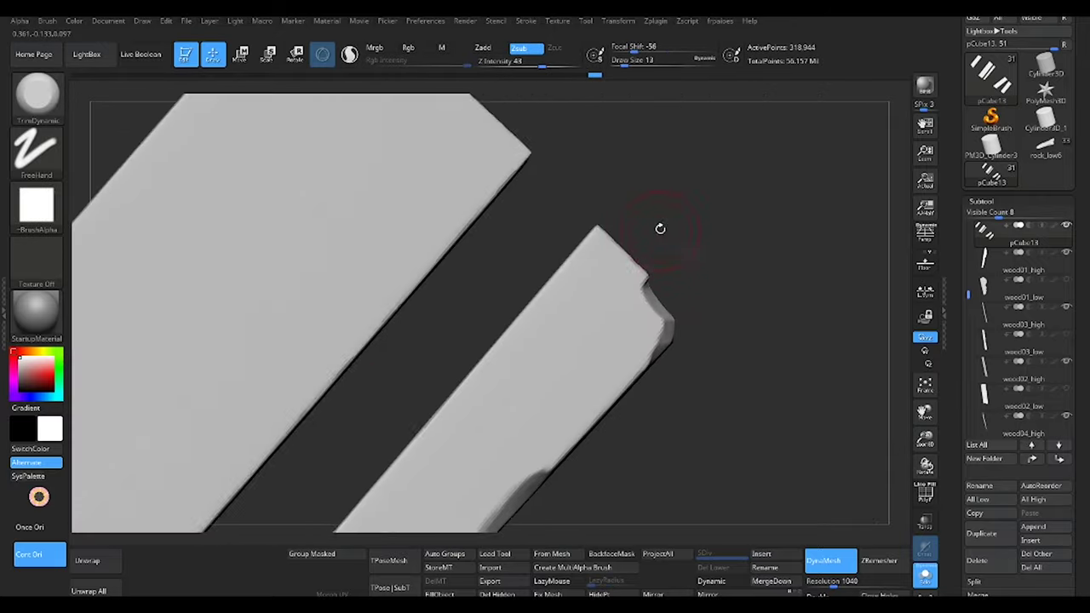
key(ctrl+shift+z)
key(ctrl+shift+z)
key(ctrl+shift+z)
key(ctrl+shift+z)
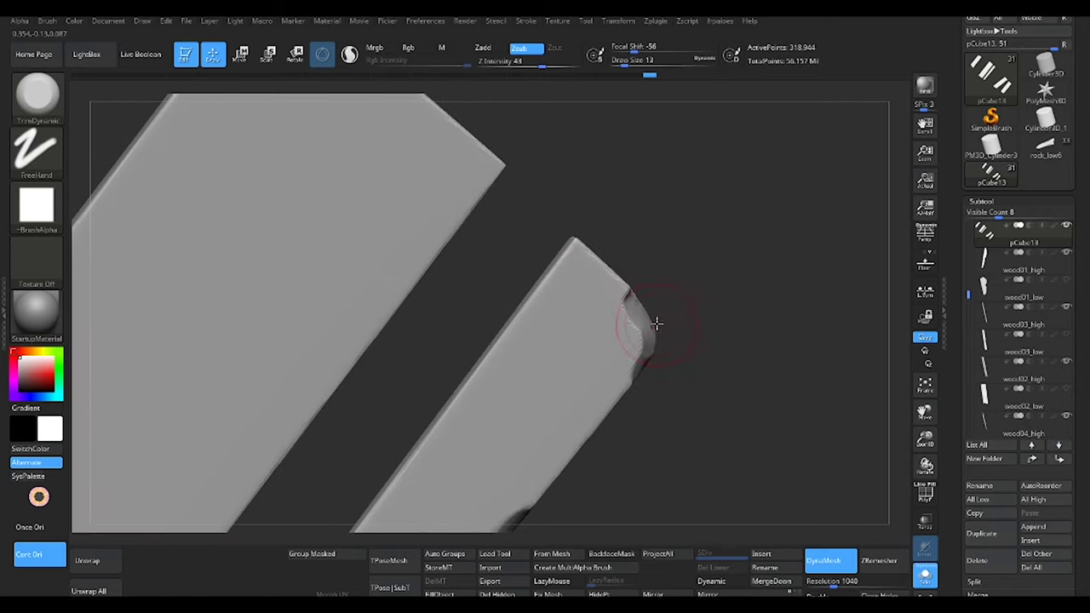
key(ctrl+shift+z)
key(ctrl+shift+z)
key(ctrl+shift+z)
key(ctrl+shift+z)
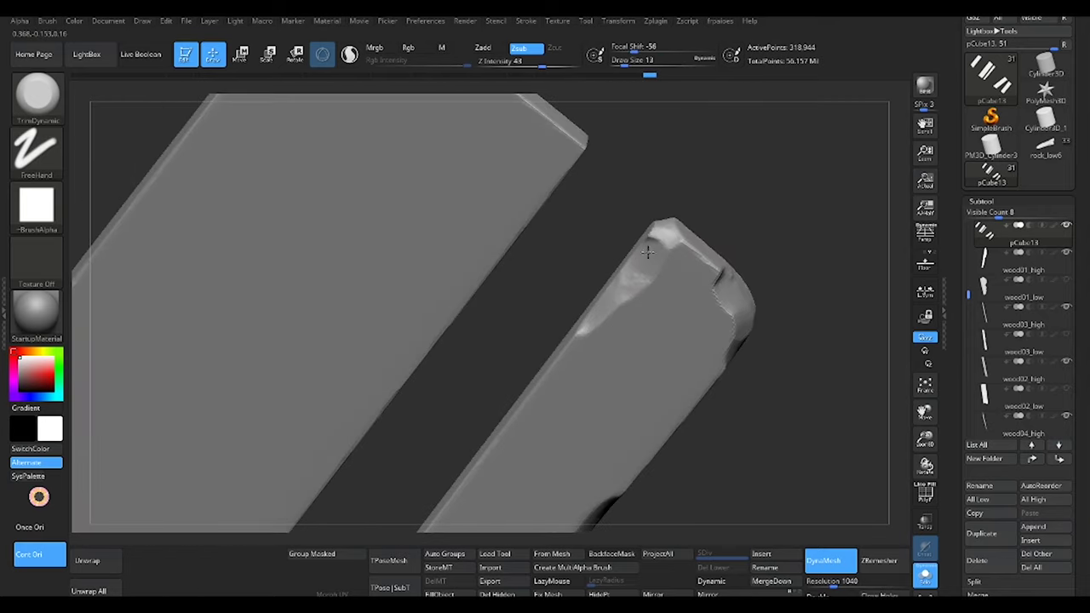
key(ctrl+shift+z)
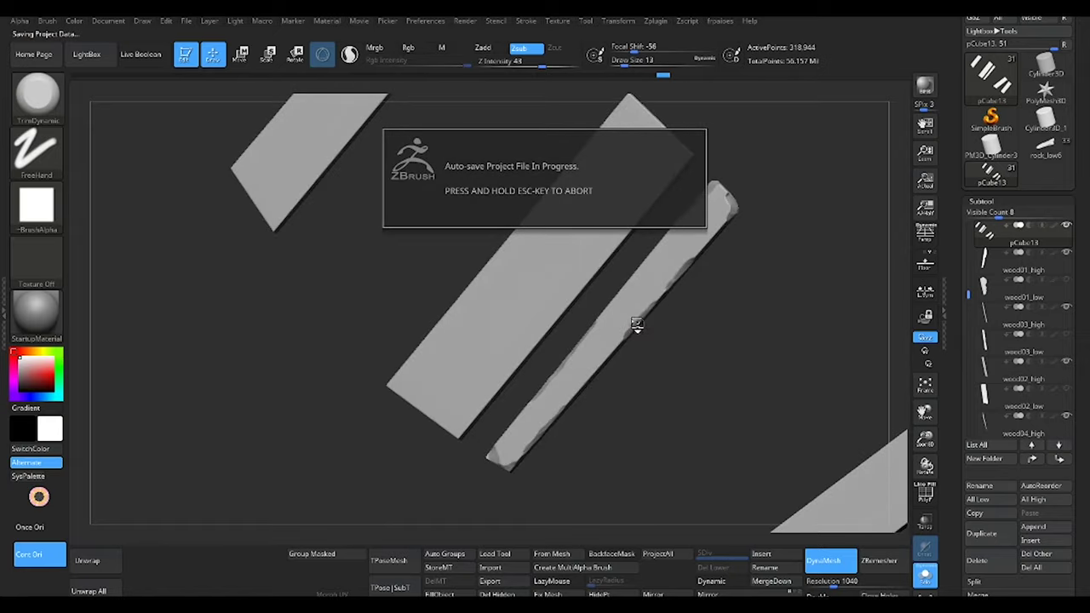
key(ctrl+shift+z)
key(ctrl+shift+z)
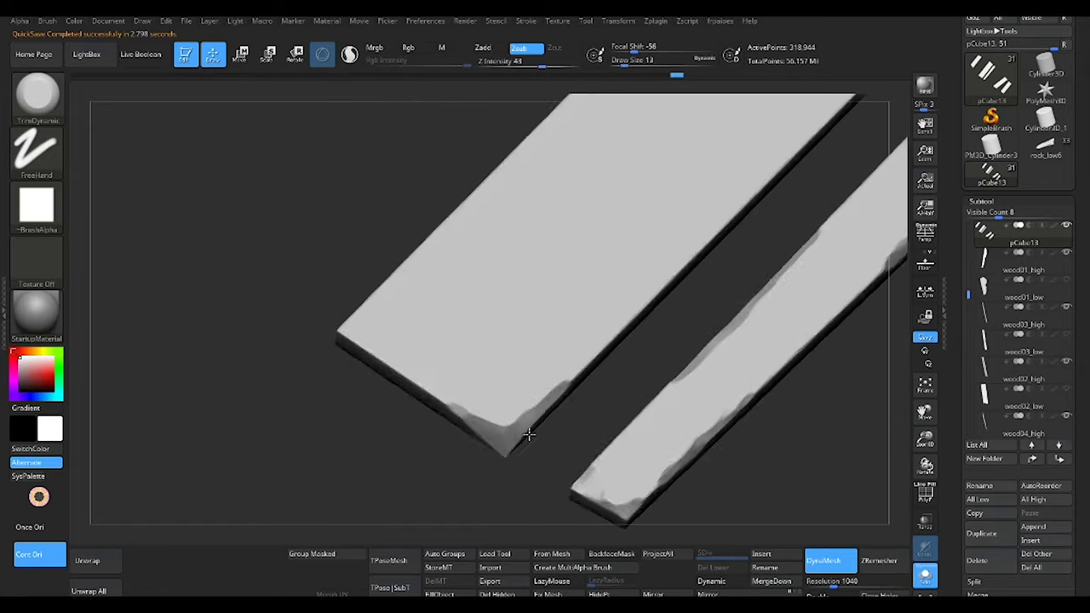
key(ctrl+shift+z)
key(ctrl+shift+z)
key(ctrl+shift+z)
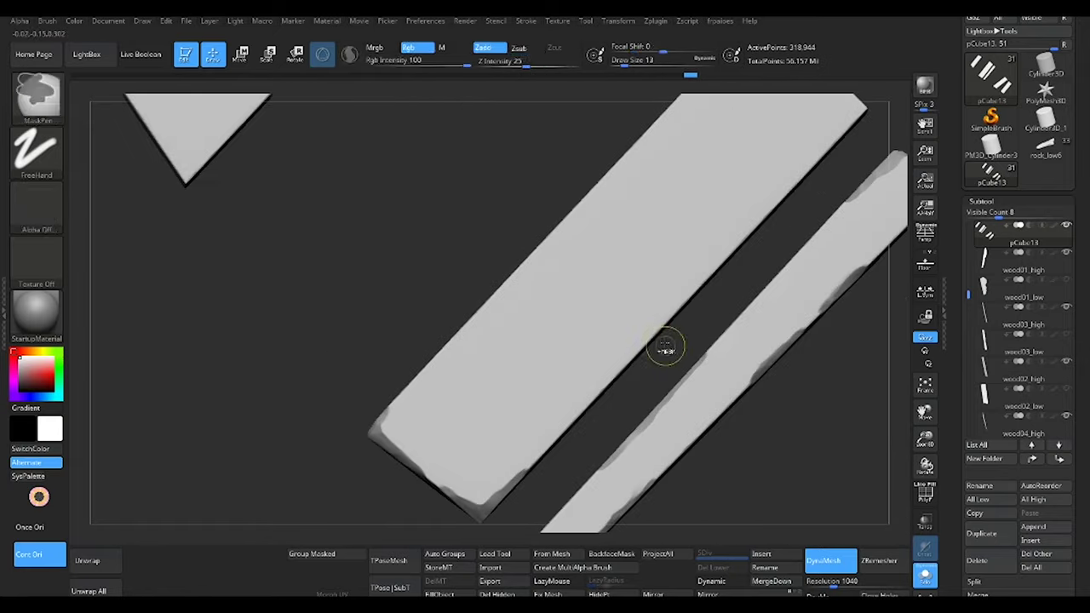
key(ctrl+shift+z)
key(ctrl+shift+z)
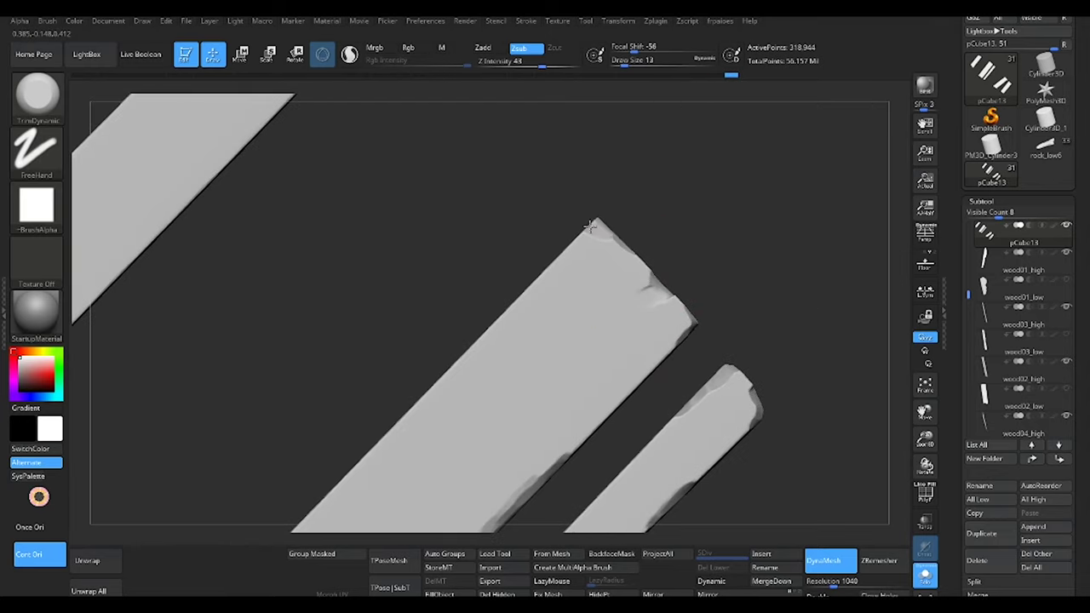
key(ctrl+shift+z)
key(ctrl+shift+z)
key(ctrl+shift+z)
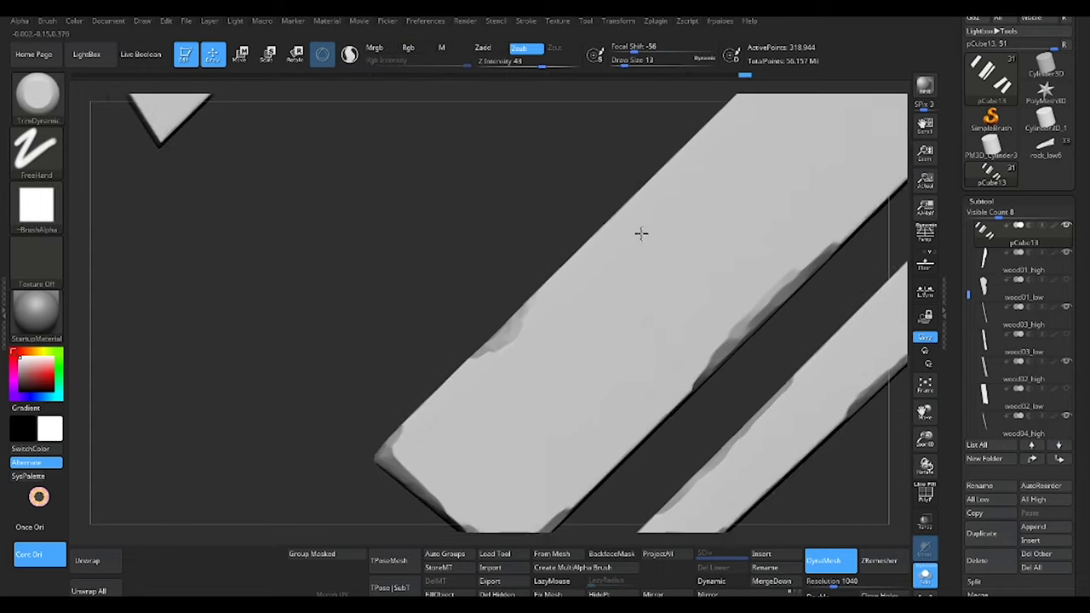
key(ctrl+shift+z)
key(ctrl+shift+z)
key(ctrl+shift+z)
key(ctrl+shift+z)
key(ctrl+shift+z)
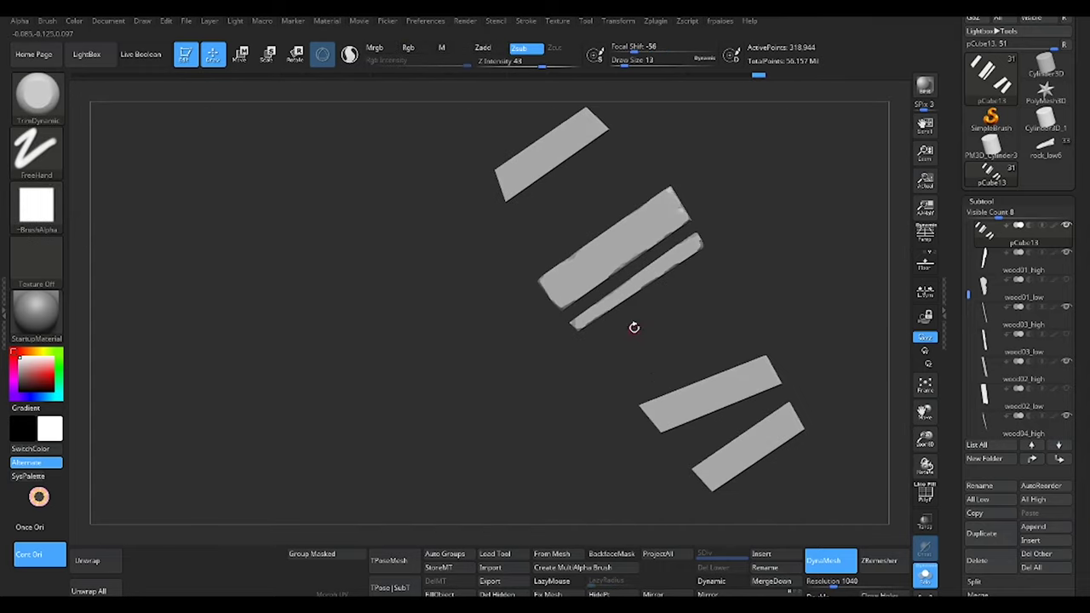
key(ctrl+shift+z)
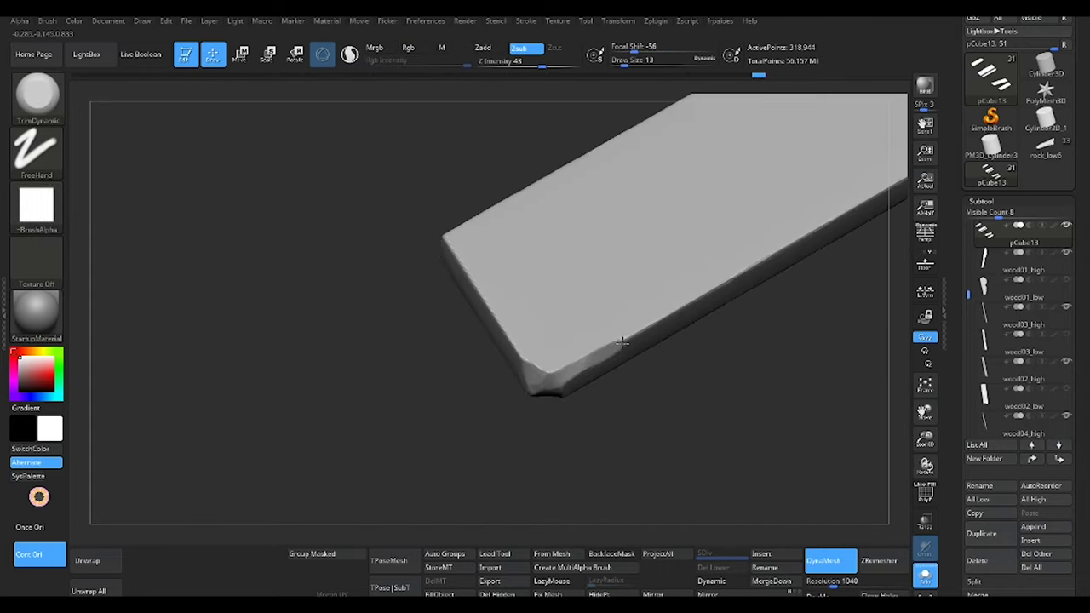
key(ctrl+shift+z)
key(ctrl+shift+z)
key(ctrl+shift+z)
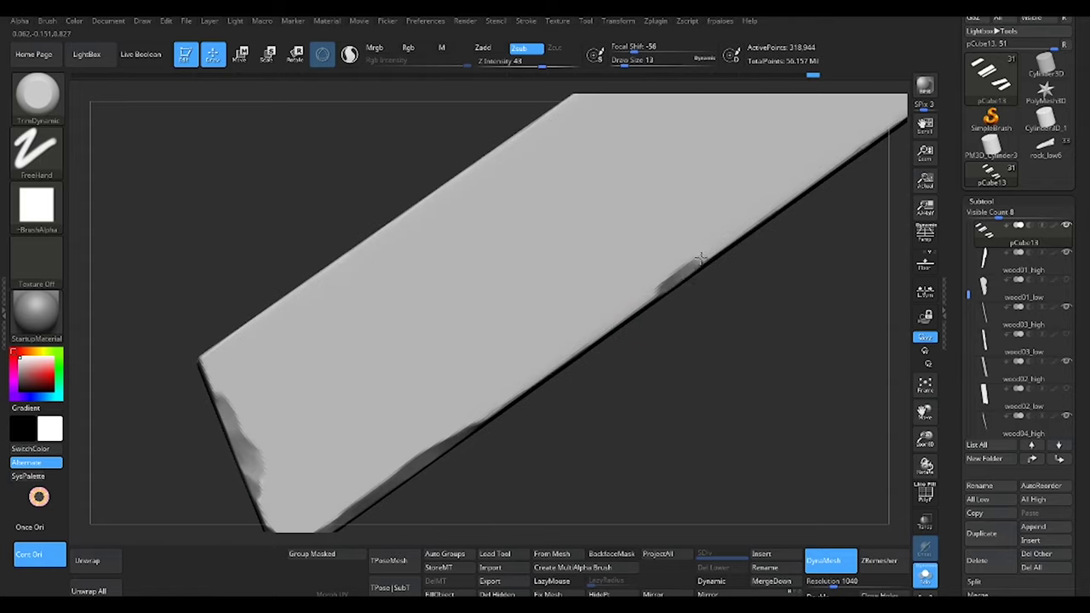
key(ctrl+shift+z)
key(ctrl+shift+z)
key(ctrl+shift+z)
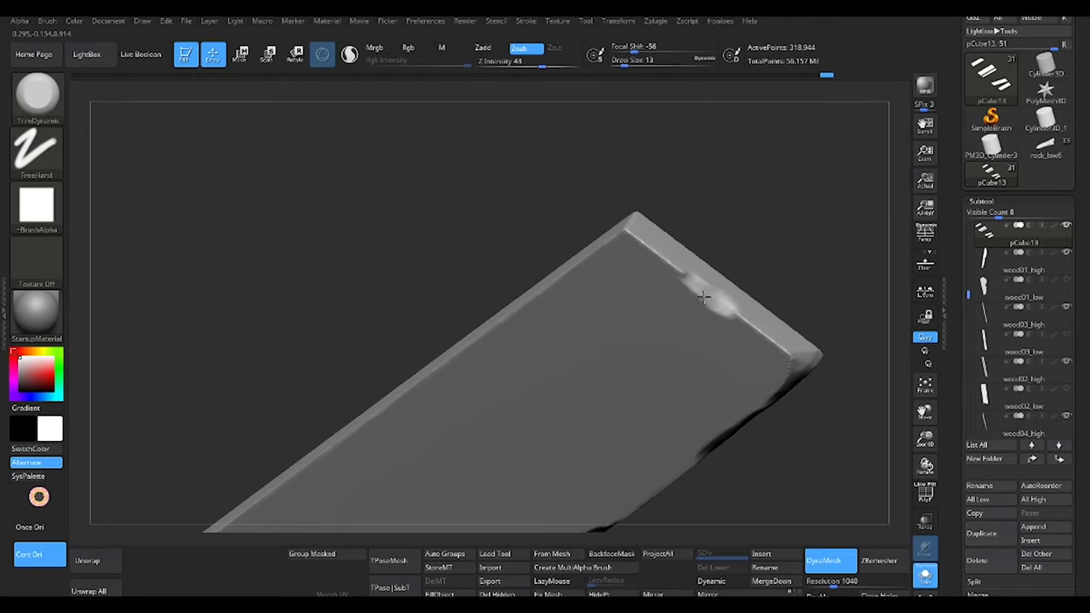
Settle on a wear state, then dent two spots on the plank's top edge
key(ctrl+z)
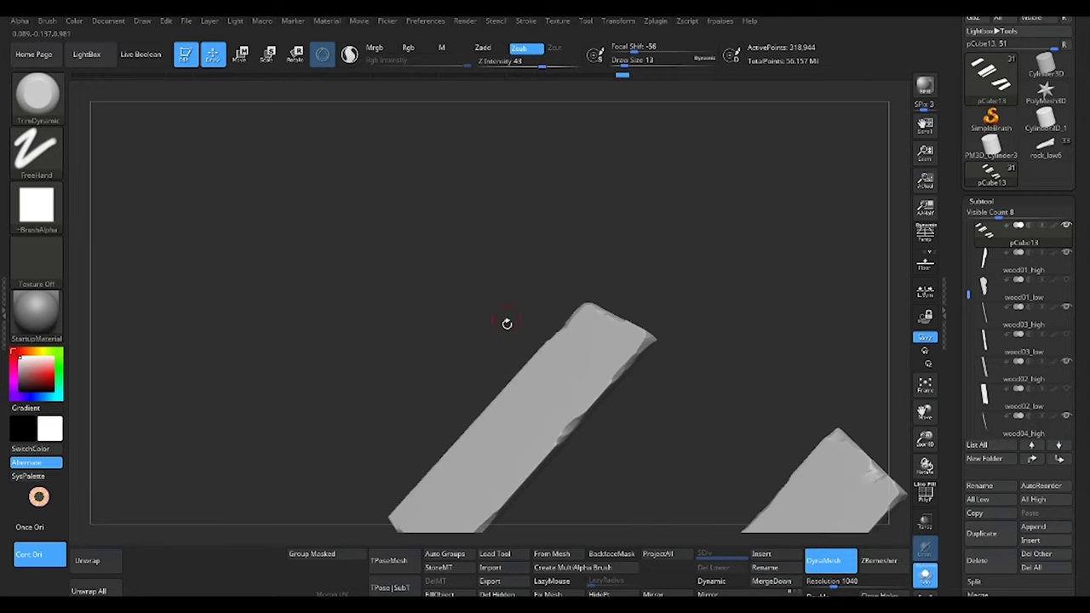
key(ctrl+z)
key(ctrl+shift+z)
key(ctrl+shift+z)
key(ctrl+shift+z)
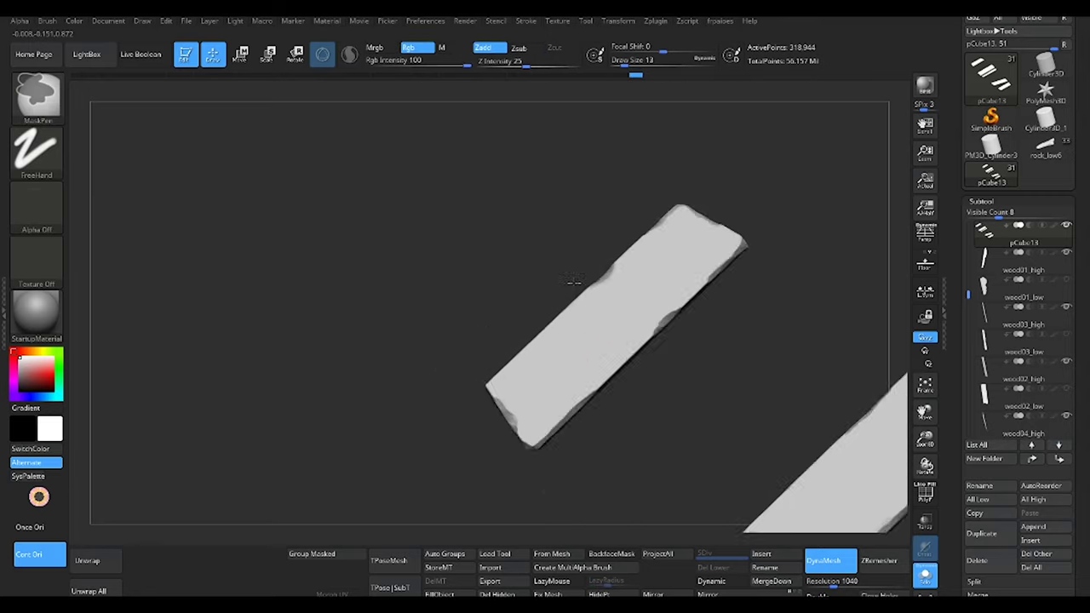
key(ctrl+shift+z)
key(ctrl+shift+z)
key(ctrl+shift+z)
key(ctrl+shift+z)
key(ctrl+shift+z)
key(ctrl+shift+z)
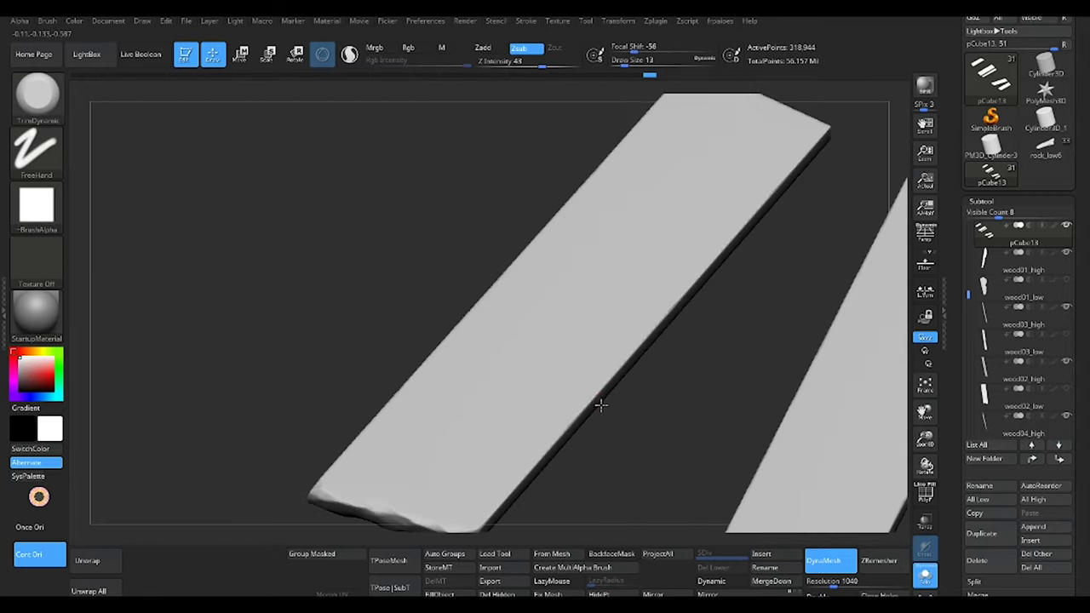
key(ctrl+shift+z)
key(ctrl+shift+z)
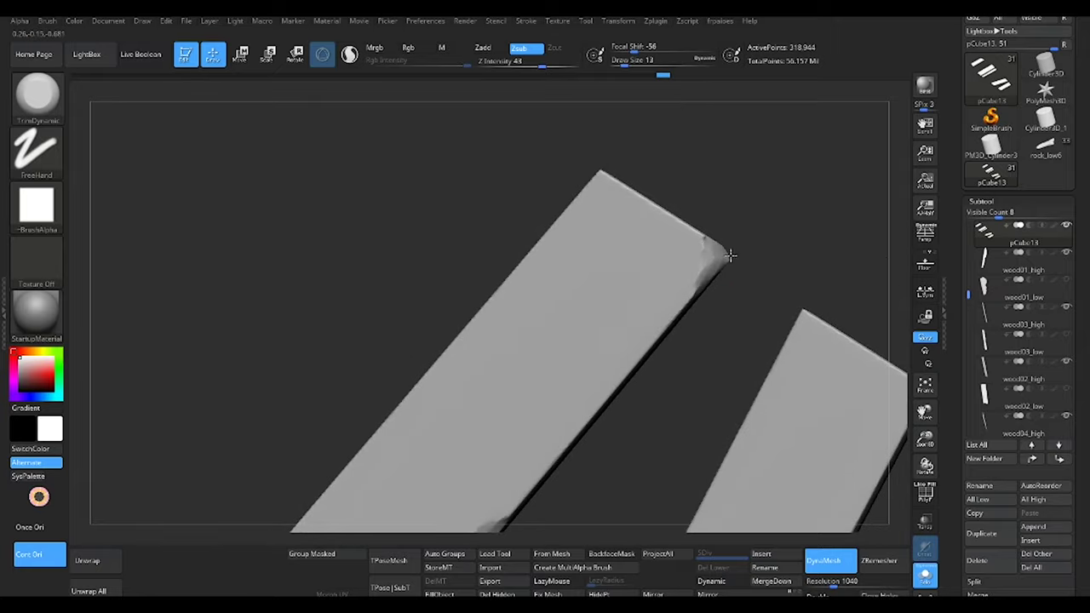
click(643, 195)
click(564, 250)
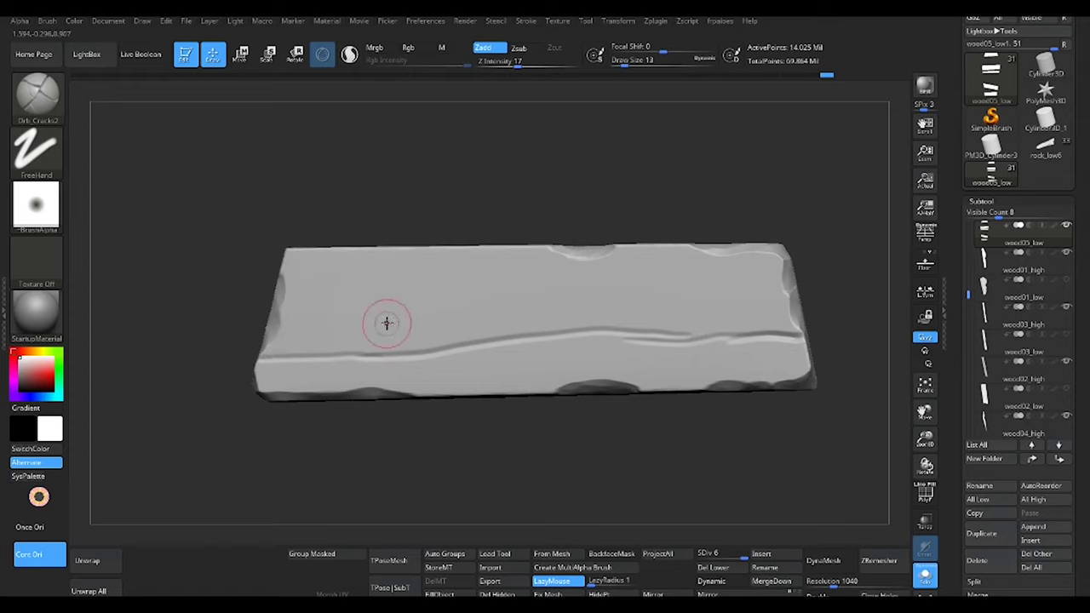
Carve curled wood-grain grooves across the wood05_low board with Orb_Cracks
key(space)
mouse_move(475, 336)
mouse_down()
mouse_move(317, 313)
mouse_move(511, 332)
mouse_move(550, 321)
mouse_move(797, 332)
mouse_up()
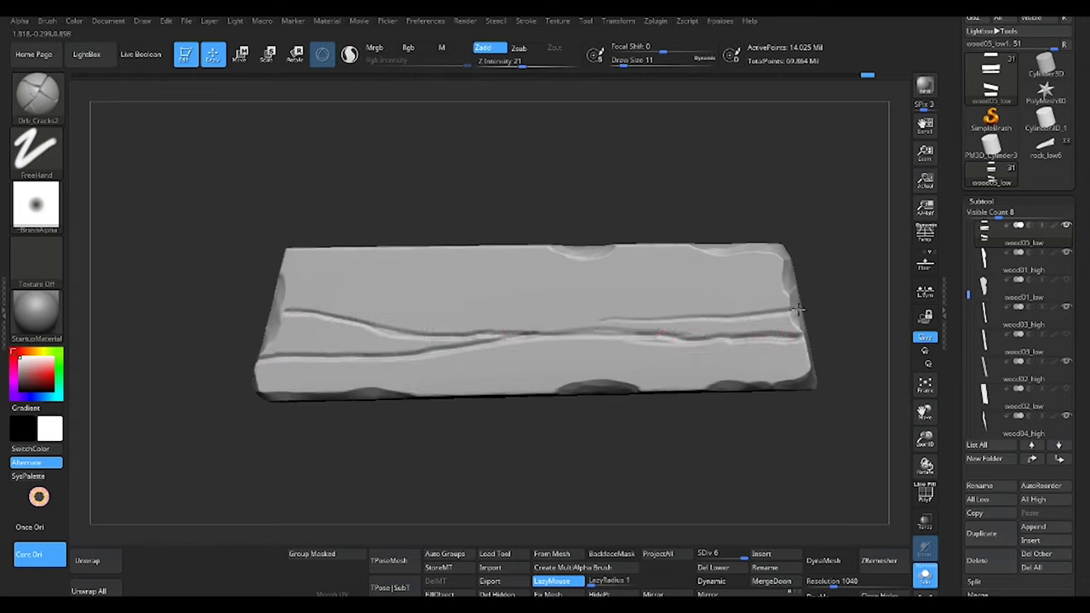
mouse_move(647, 443)
mouse_down()
mouse_move(655, 366)
mouse_move(772, 343)
mouse_up()
mouse_move(511, 443)
mouse_down()
mouse_move(357, 366)
mouse_move(577, 344)
mouse_up()
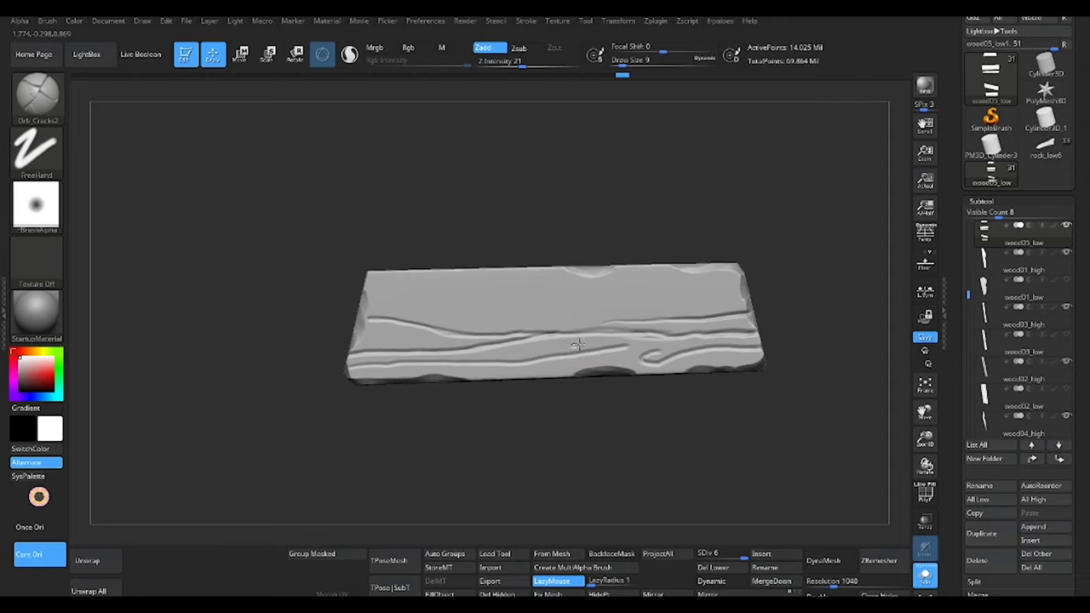
right_drag(630, 334, 596, 369)
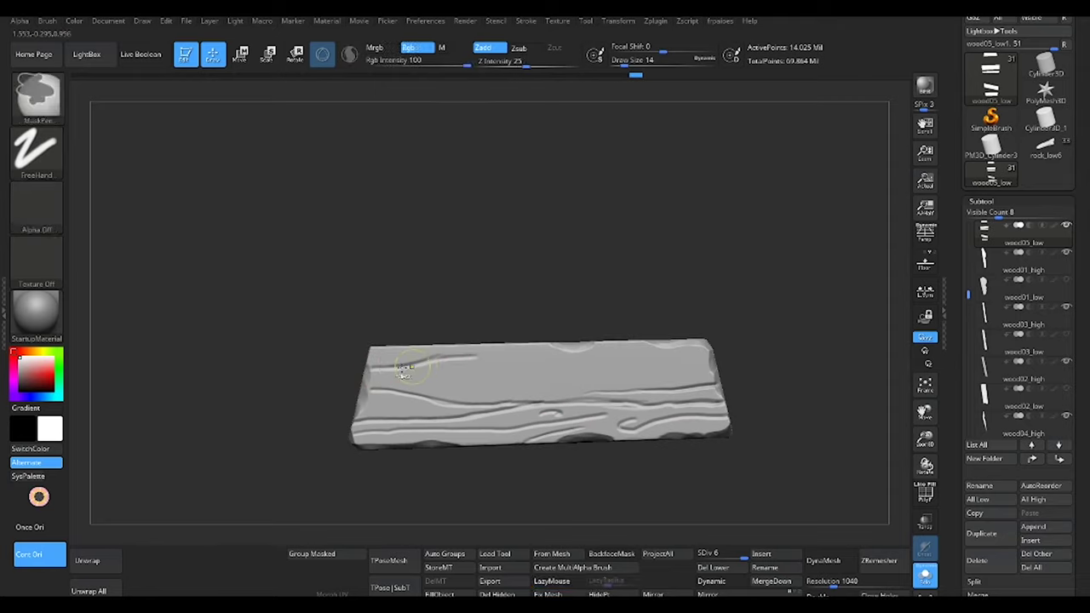
drag(401, 360, 692, 362)
drag(622, 366, 719, 371)
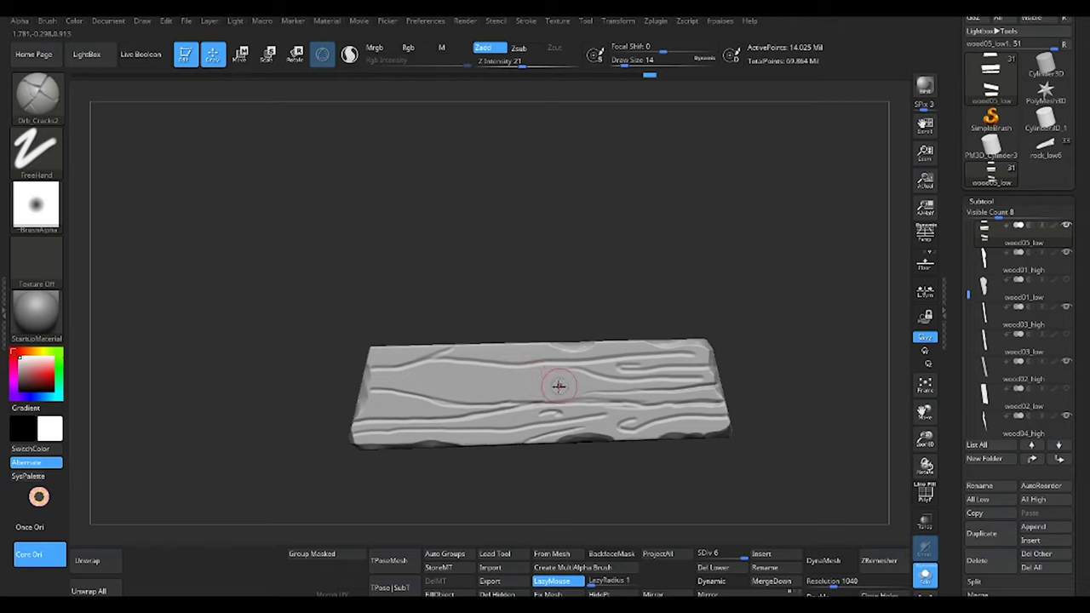
Lower Draw Size from 14 to 12 and unhide the plain planks beside the board
key(s)
click(481, 373)
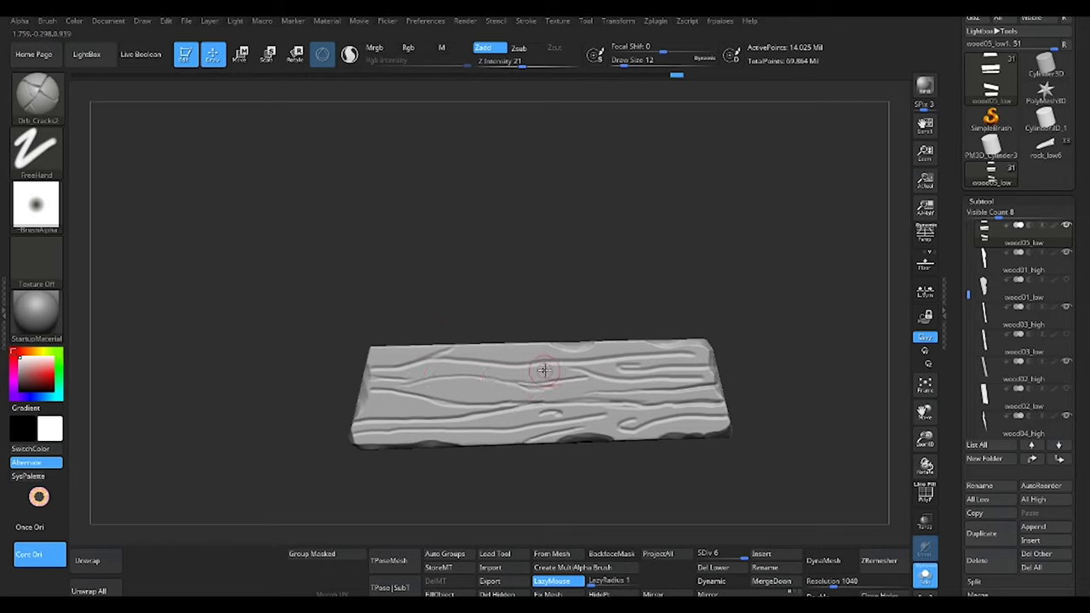
mouse_move(640, 354)
alt+right_down()
mouse_move(472, 417)
mouse_move(389, 364)
alt+right_up()
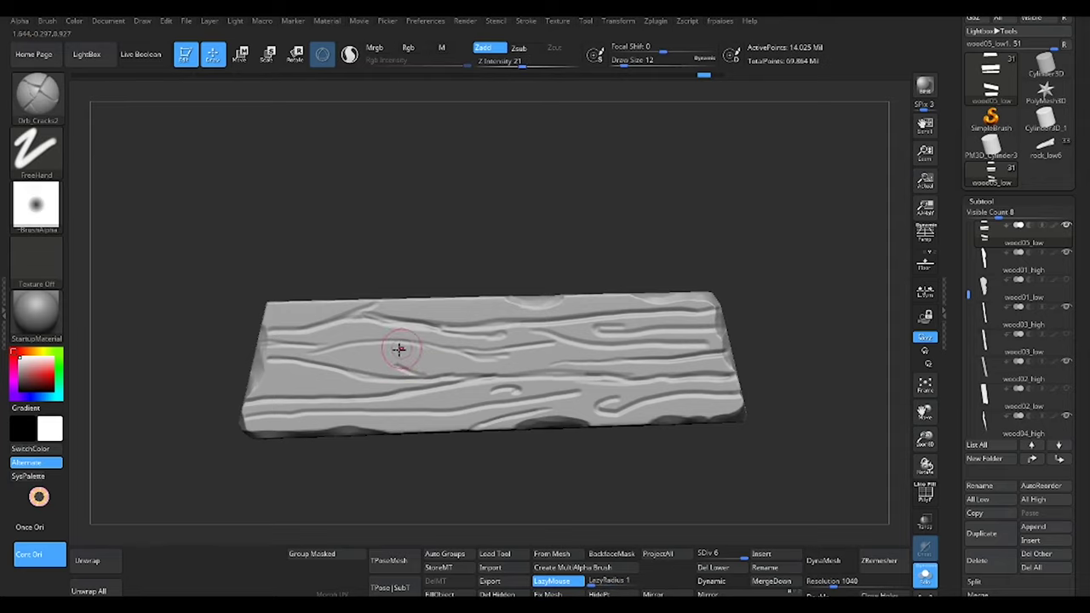
key(ctrl)
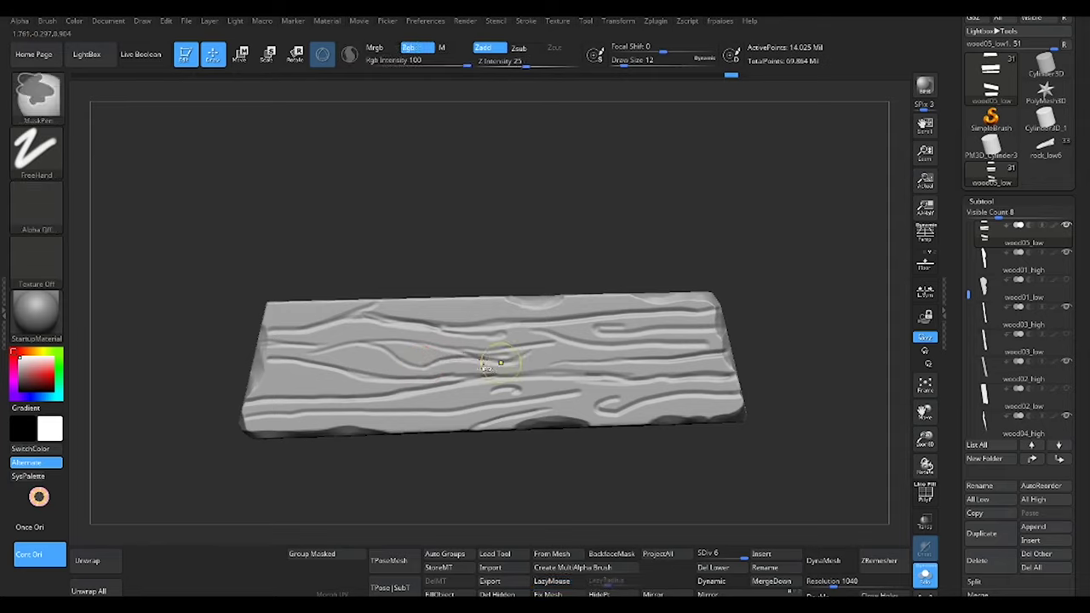
mouse_move(406, 367)
mouse_down()
mouse_move(377, 448)
mouse_move(601, 370)
mouse_up()
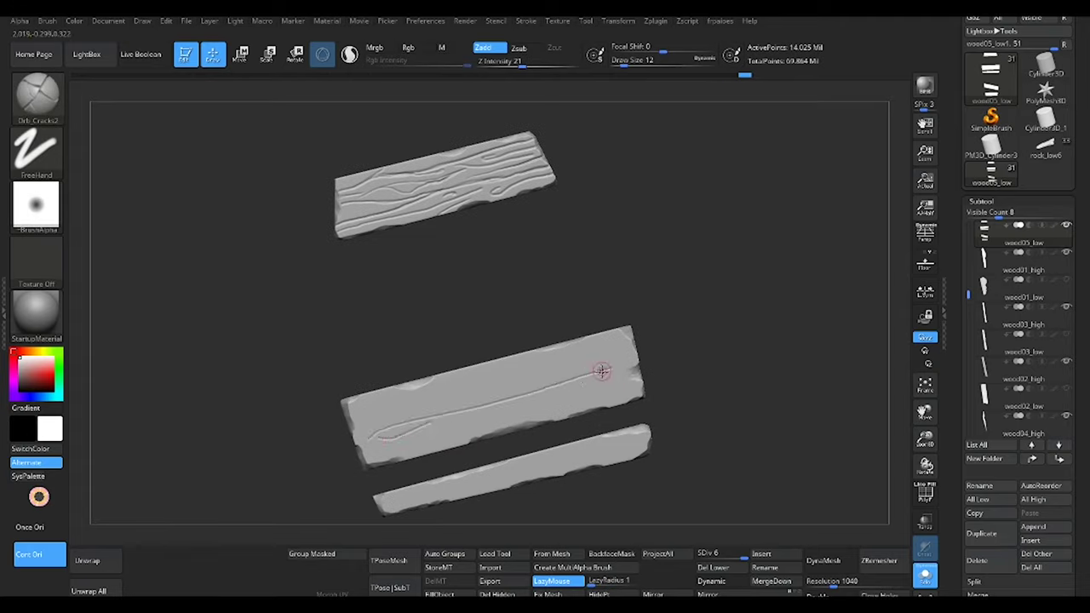
Carve three cracks along the middle board with Orb_Cracks
drag(483, 426, 635, 366)
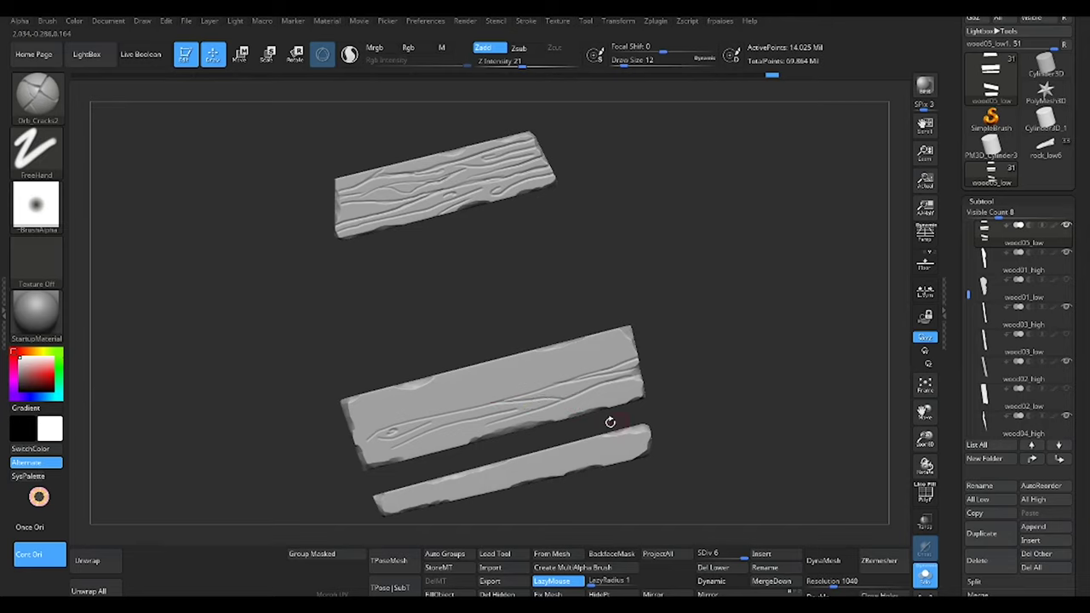
drag(507, 380, 633, 335)
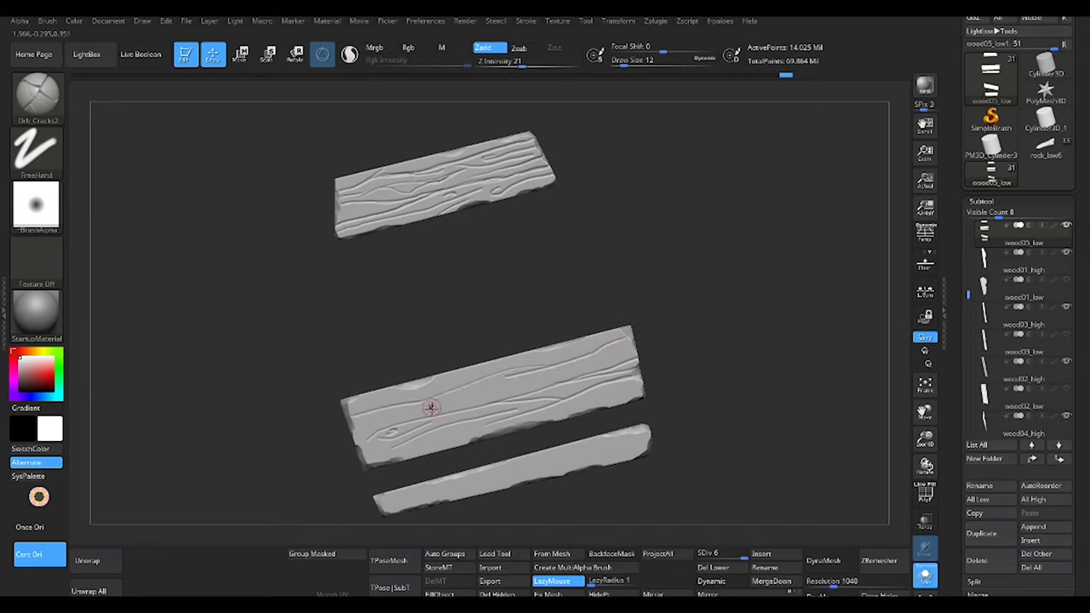
drag(488, 397, 552, 366)
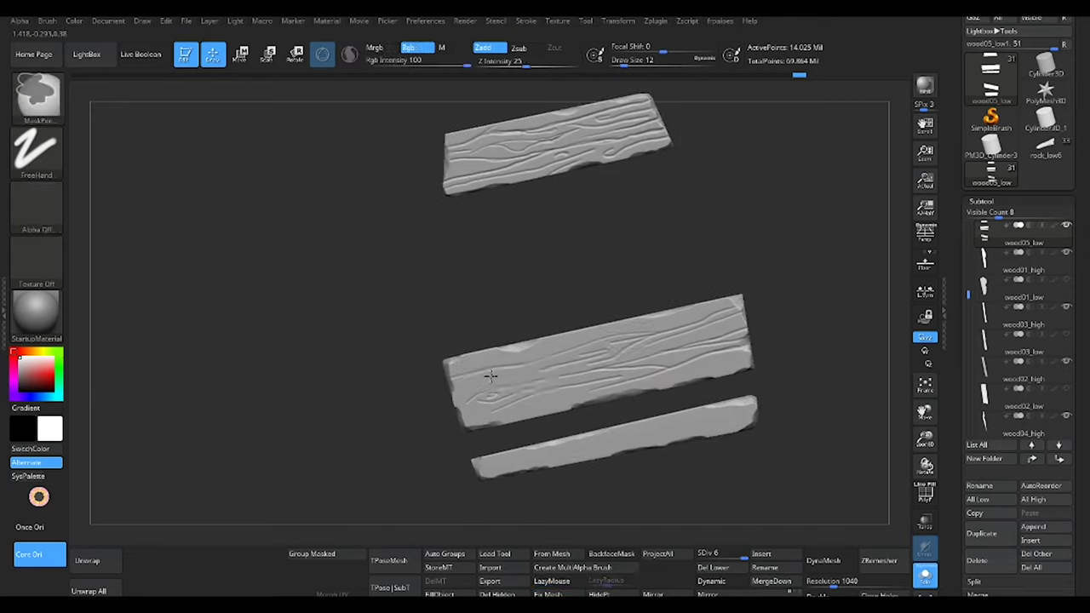
ctrl+right_drag(603, 362, 445, 397)
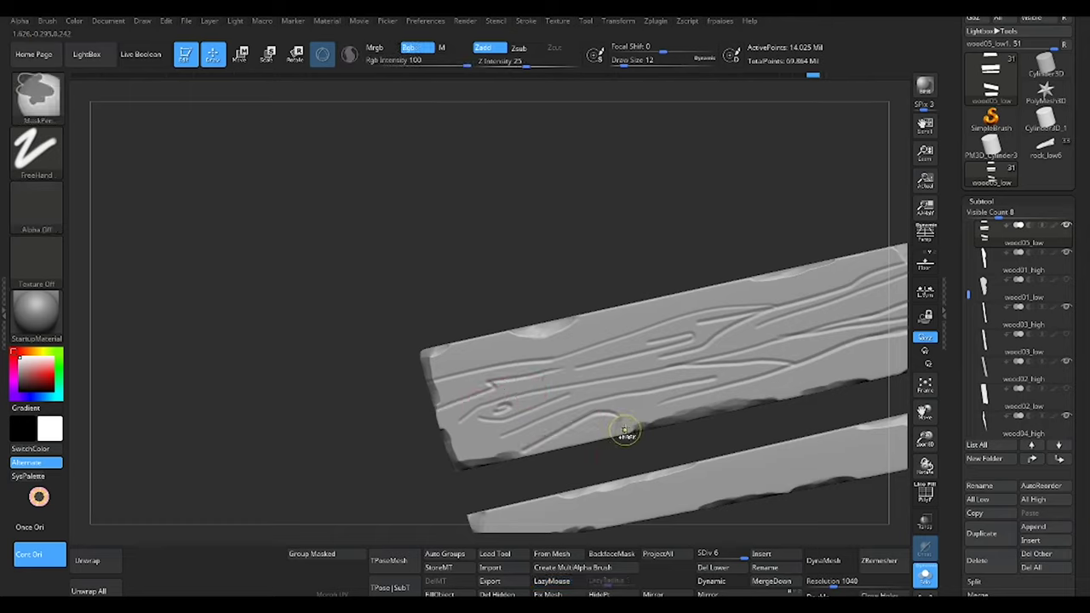
alt+right_drag(627, 433, 695, 417)
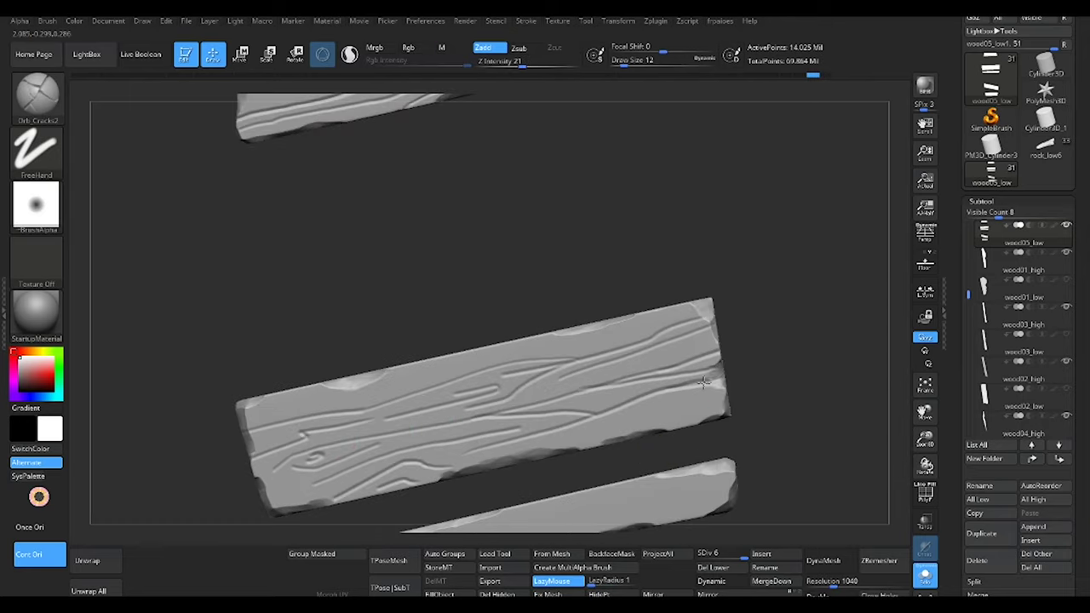
Sculpt grain lines and a chipped bottom edge on the lower plank
right_drag(627, 426, 605, 371)
drag(724, 294, 419, 437)
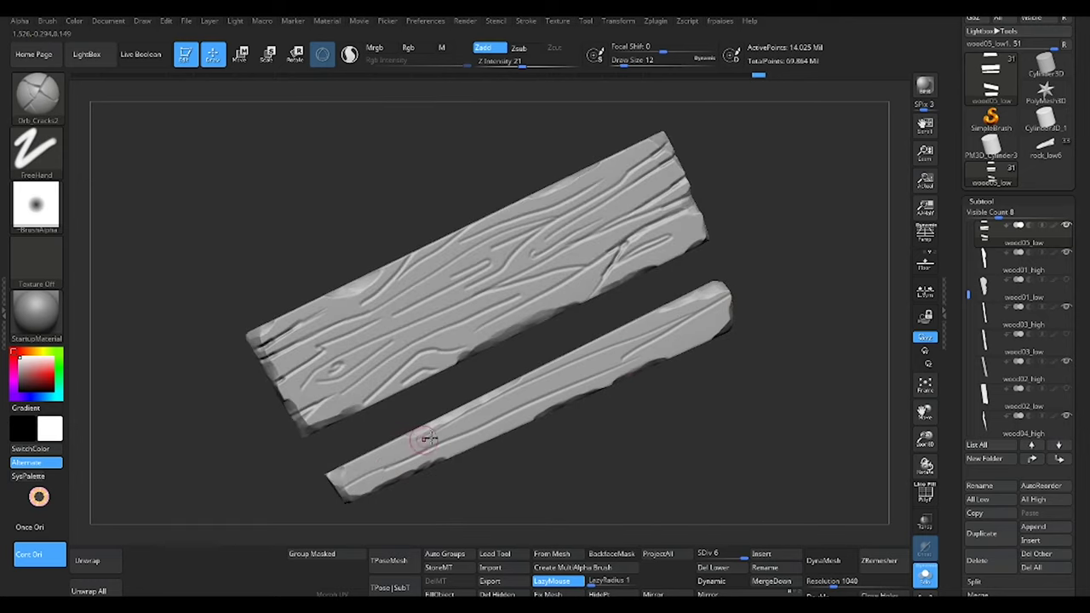
drag(719, 315, 344, 482)
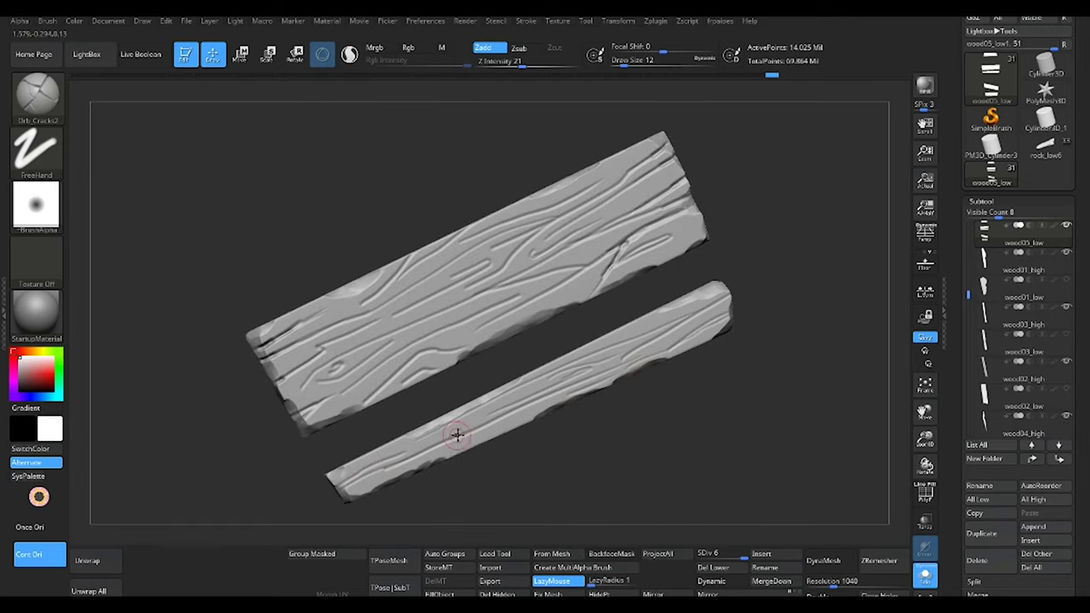
right_drag(383, 453, 571, 377)
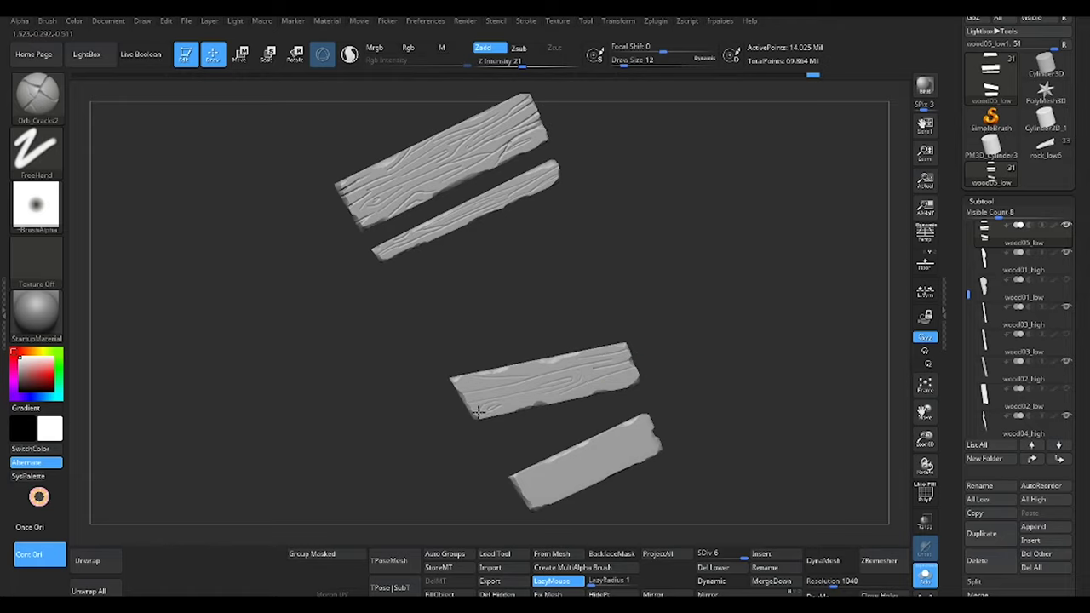
Carve a looping grain knot on the middle plank, undoing a stray stroke
alt+right_drag(640, 372, 462, 413)
drag(462, 414, 445, 418)
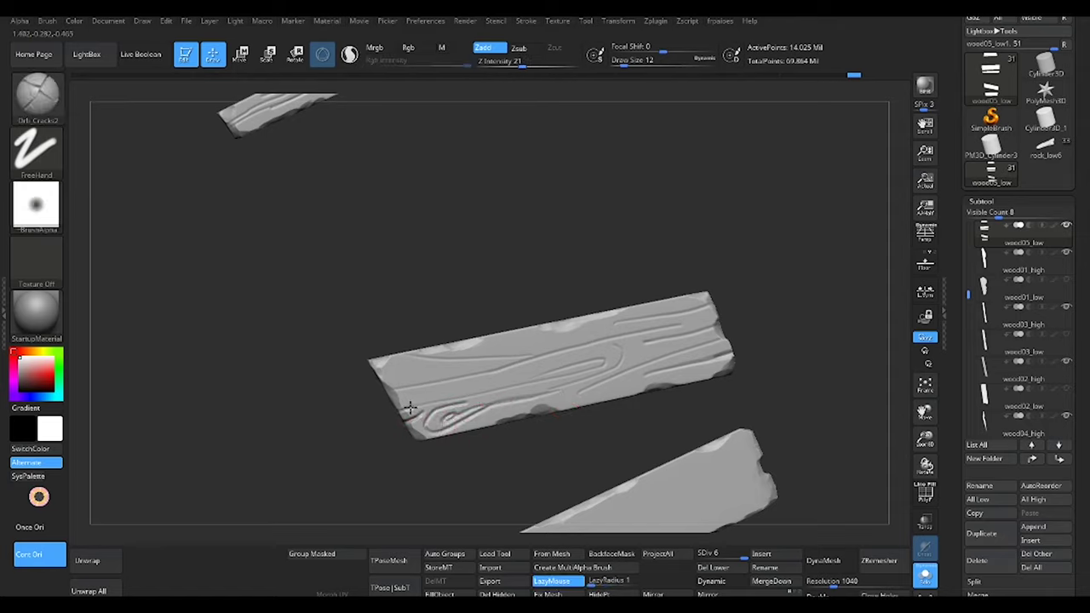
drag(627, 352, 606, 386)
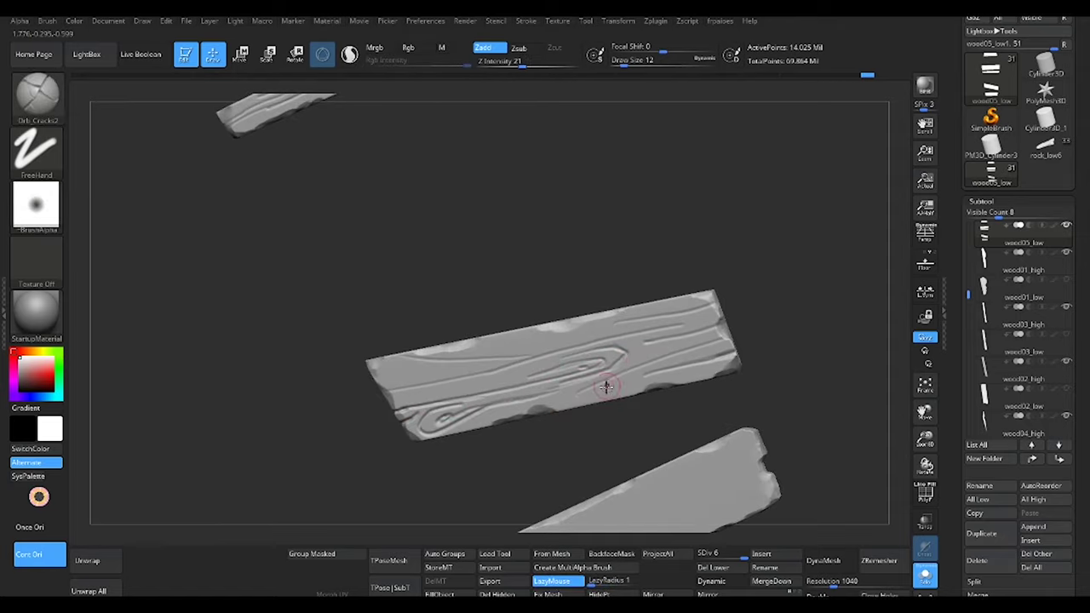
key(ctrl+z)
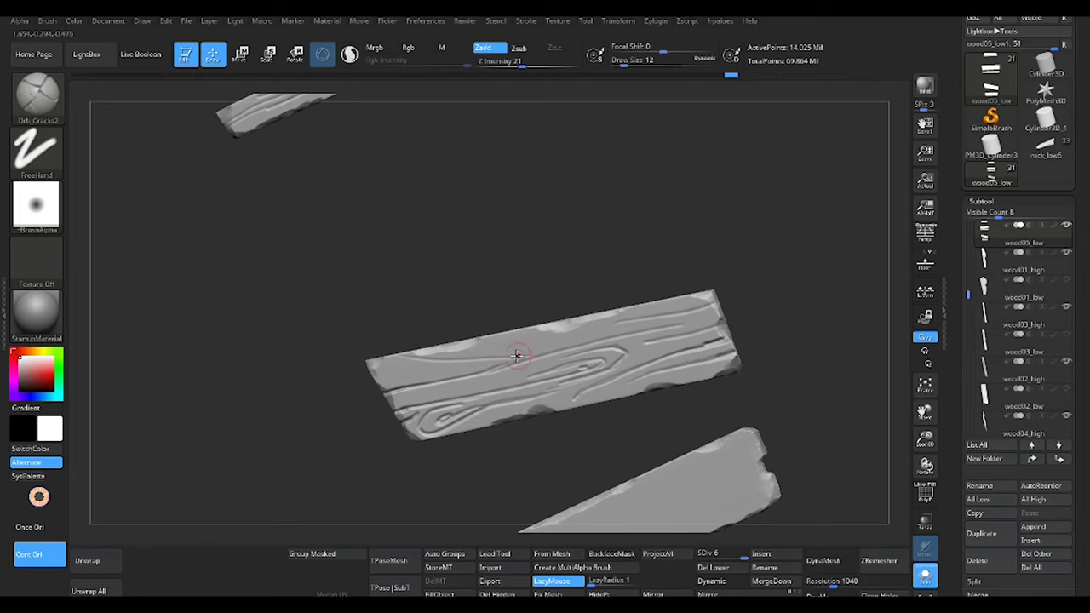
key(f)
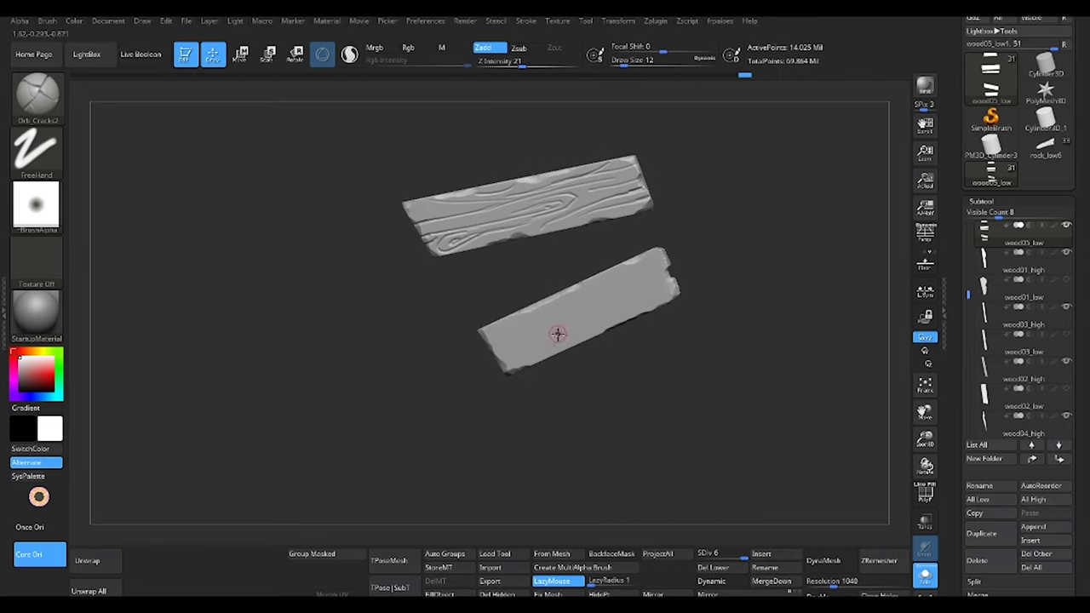
Carve long grooves across the lower plank, undoing a short groove at its end
mouse_move(486, 450)
mouse_down()
mouse_move(657, 356)
mouse_move(767, 312)
mouse_up()
drag(609, 397, 741, 341)
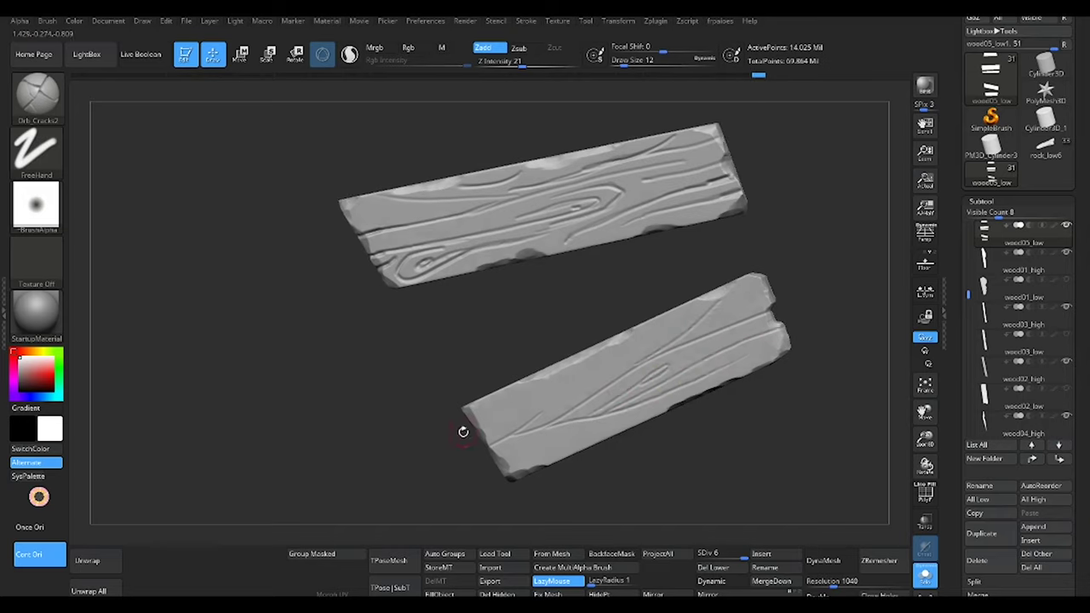
drag(463, 431, 716, 319)
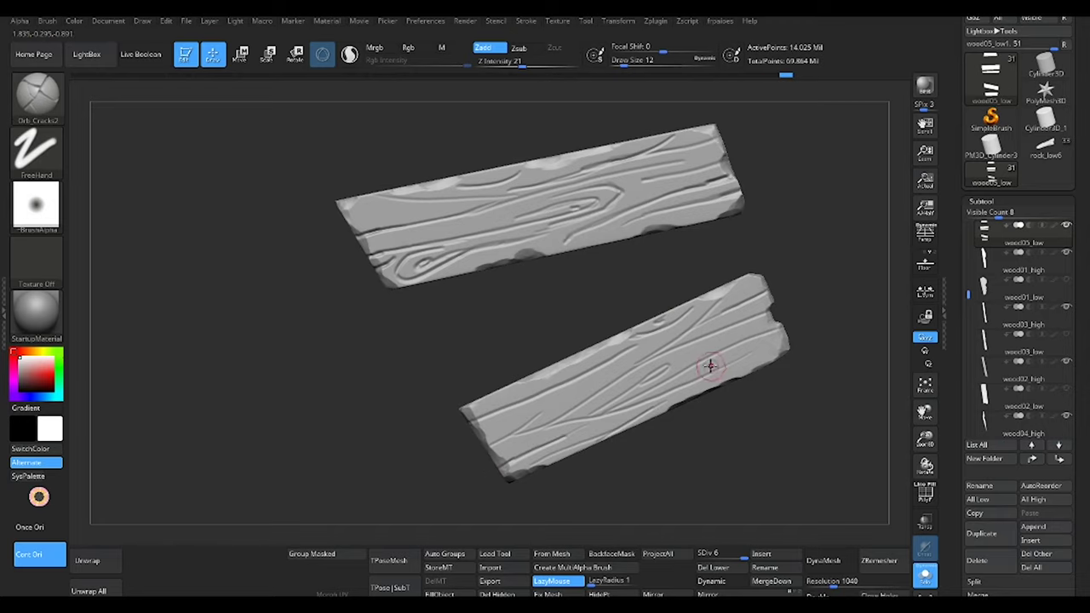
key(ctrl+z)
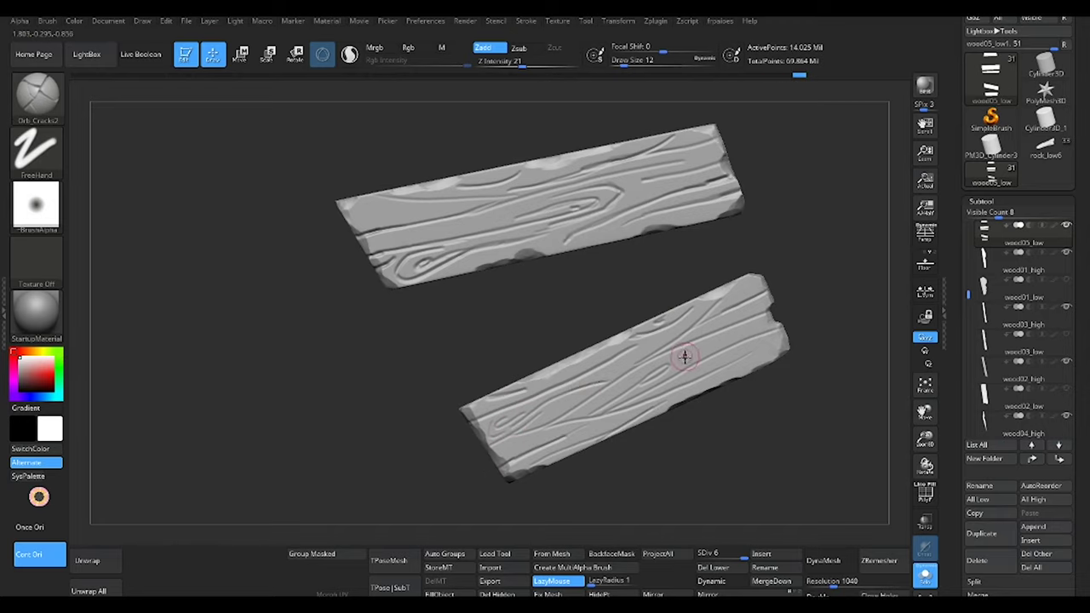
Mask the lower plank, invert the mask to protect it, and view the upper planks
ctrl+drag(562, 362, 494, 388)
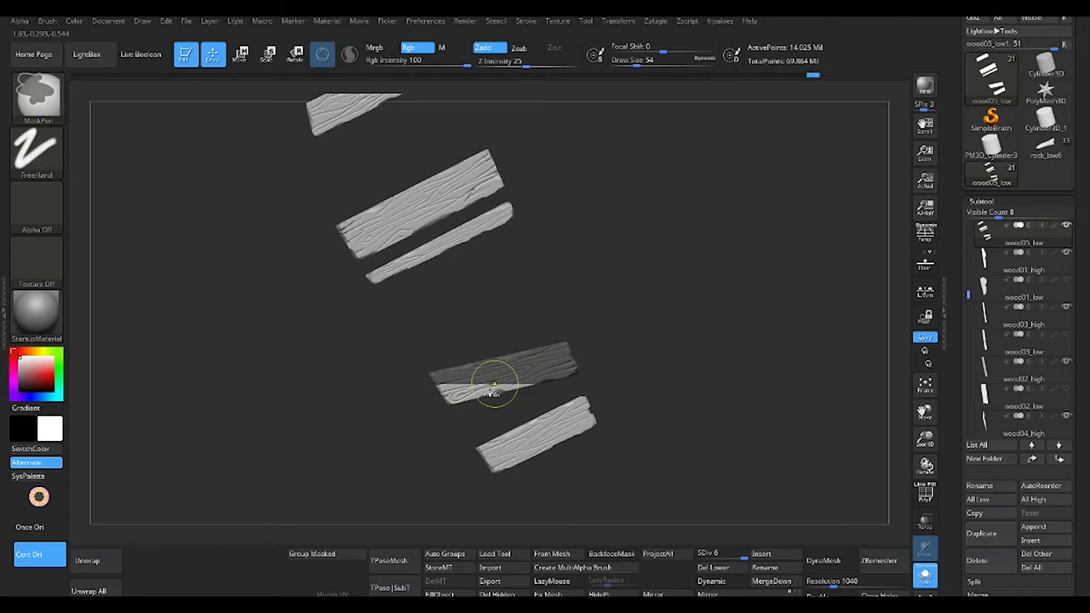
mouse_move(622, 315)
ctrl+mouse_down()
mouse_move(645, 298)
mouse_move(566, 376)
ctrl+mouse_up()
mouse_move(636, 315)
alt+mouse_down()
mouse_move(508, 350)
mouse_move(528, 340)
mouse_move(562, 284)
mouse_move(494, 365)
mouse_move(620, 292)
mouse_move(486, 365)
alt+mouse_up()
ctrl+click(579, 318)
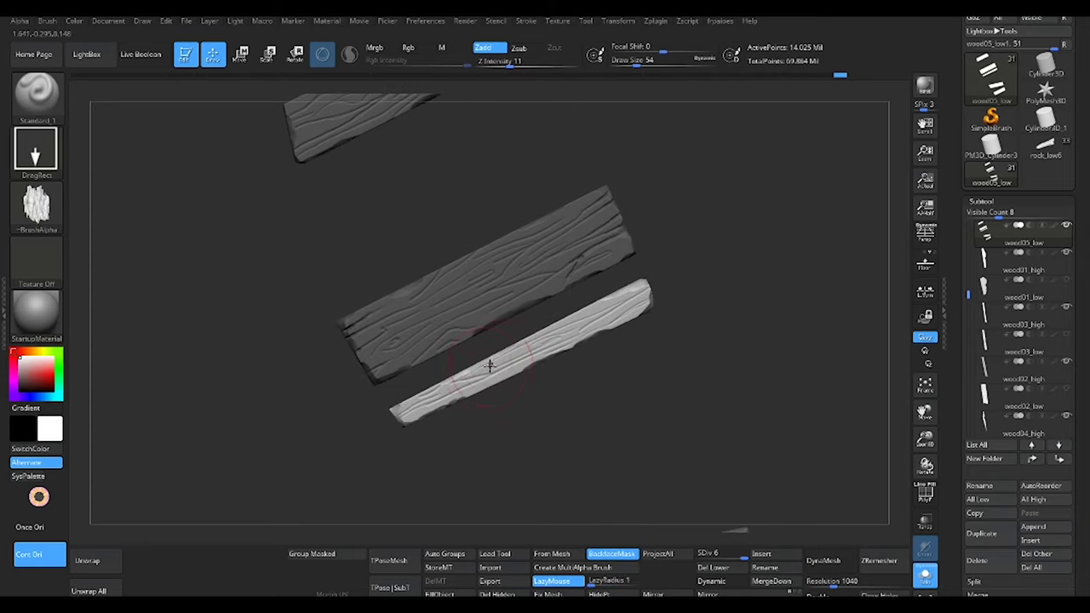
alt+drag(663, 277, 732, 234)
ctrl+click(732, 234)
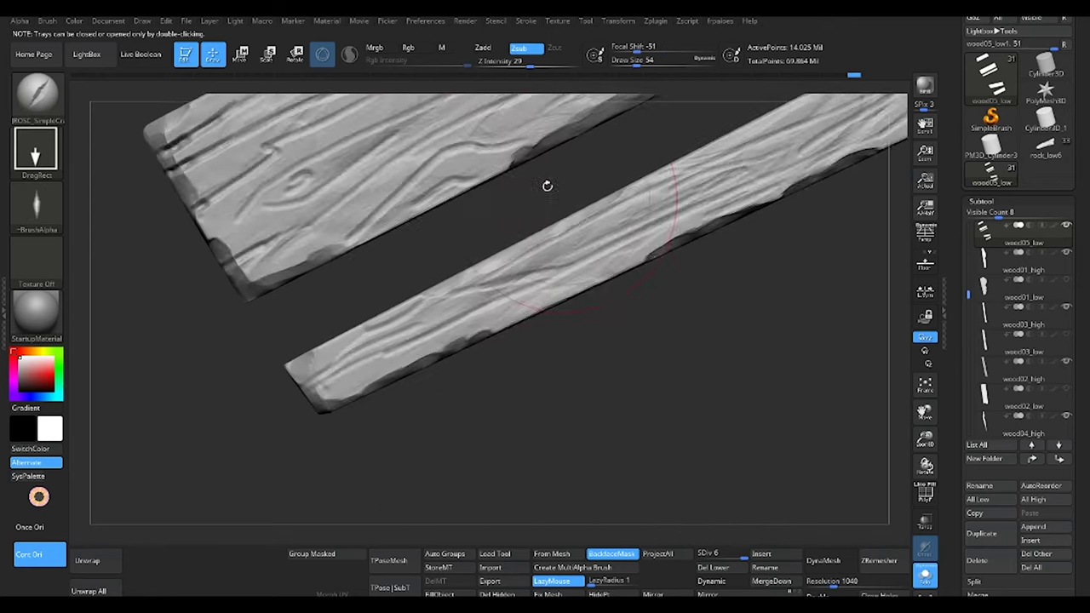
drag(547, 185, 645, 182)
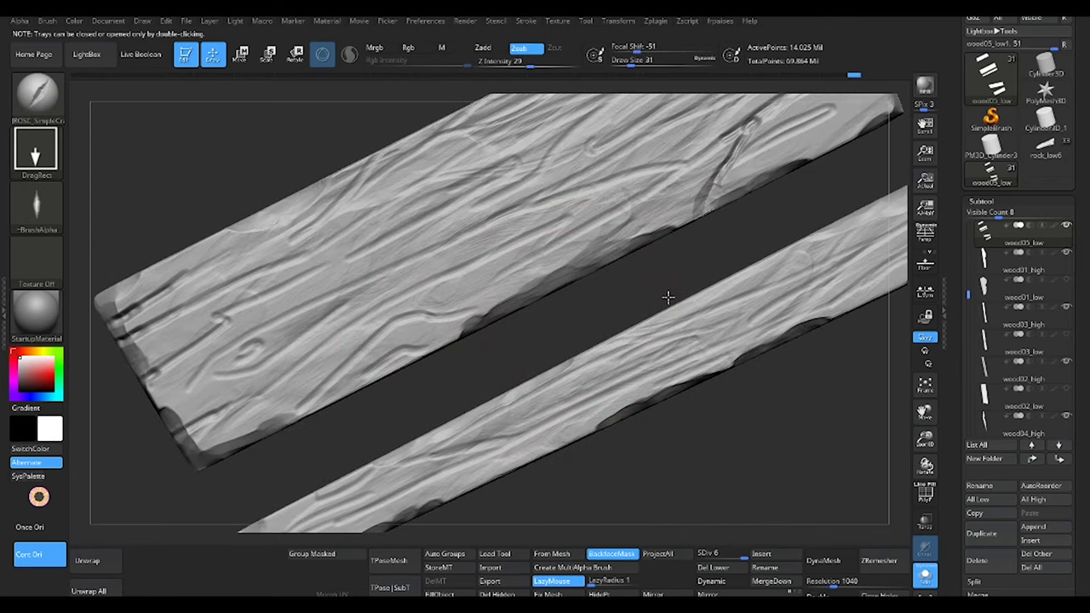
drag(669, 299, 614, 242)
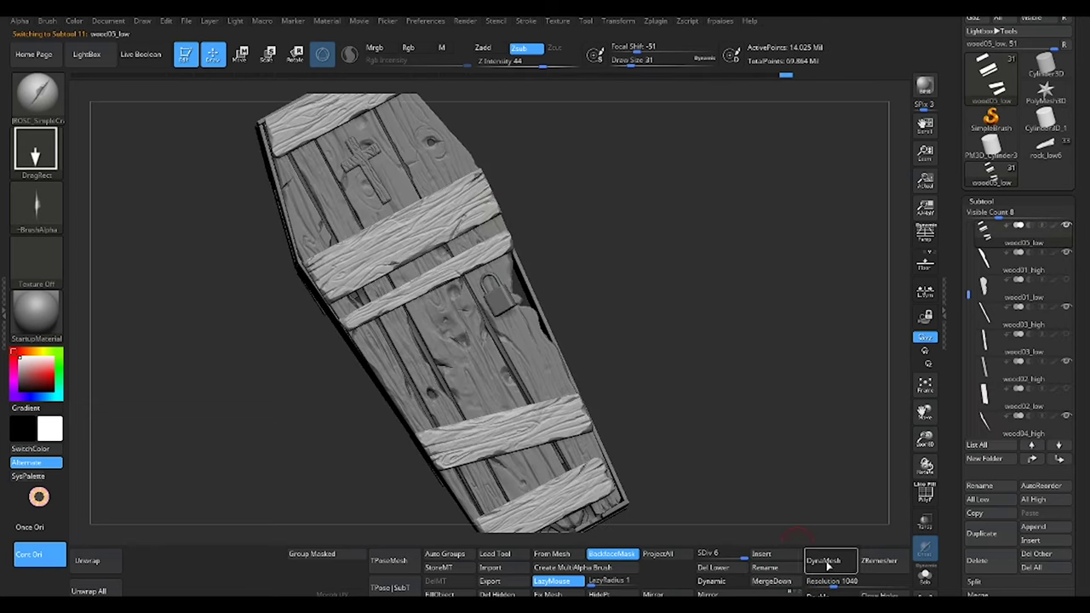
Duplicate the wood05_low plank subtool and rename the copy wood05_high
key(ctrl+shift+d)
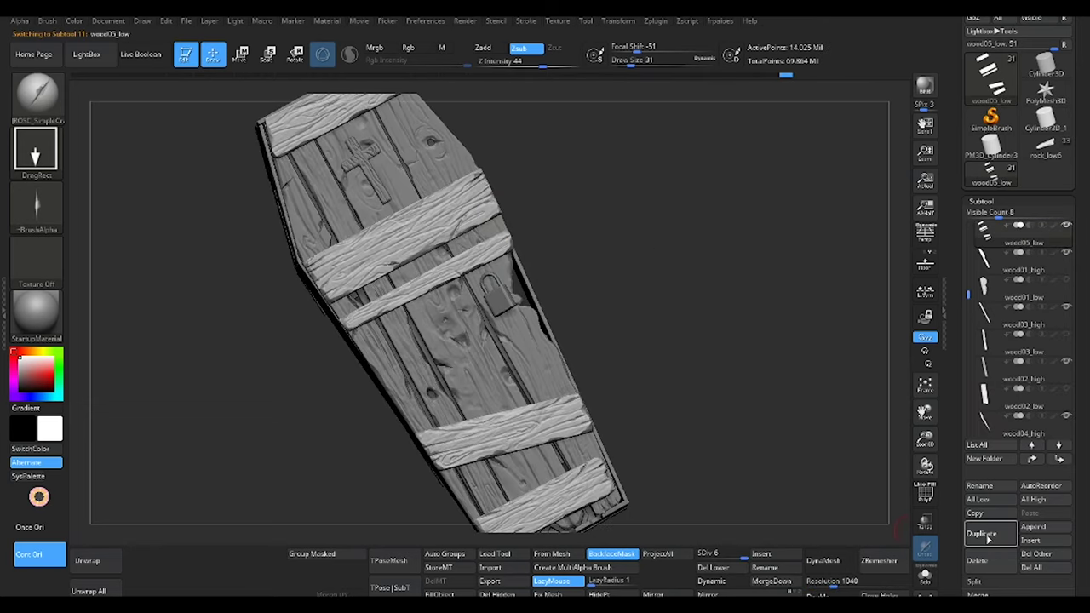
click(764, 567)
text(wood05_high)
key(Return)
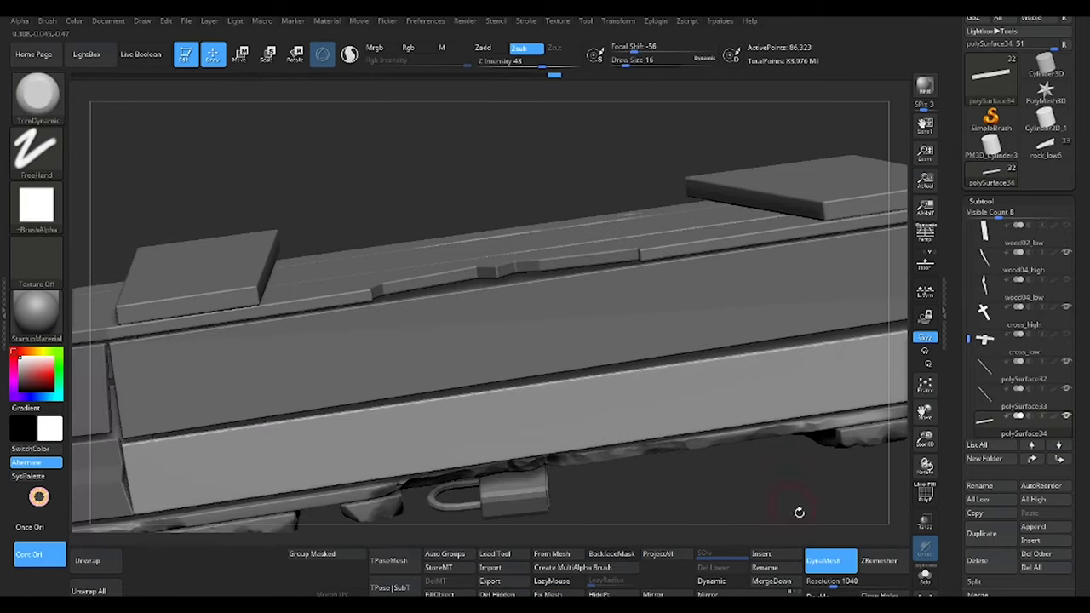
Carve a small notch into the board's front edge and set the brush size to 18
drag(661, 409, 666, 368)
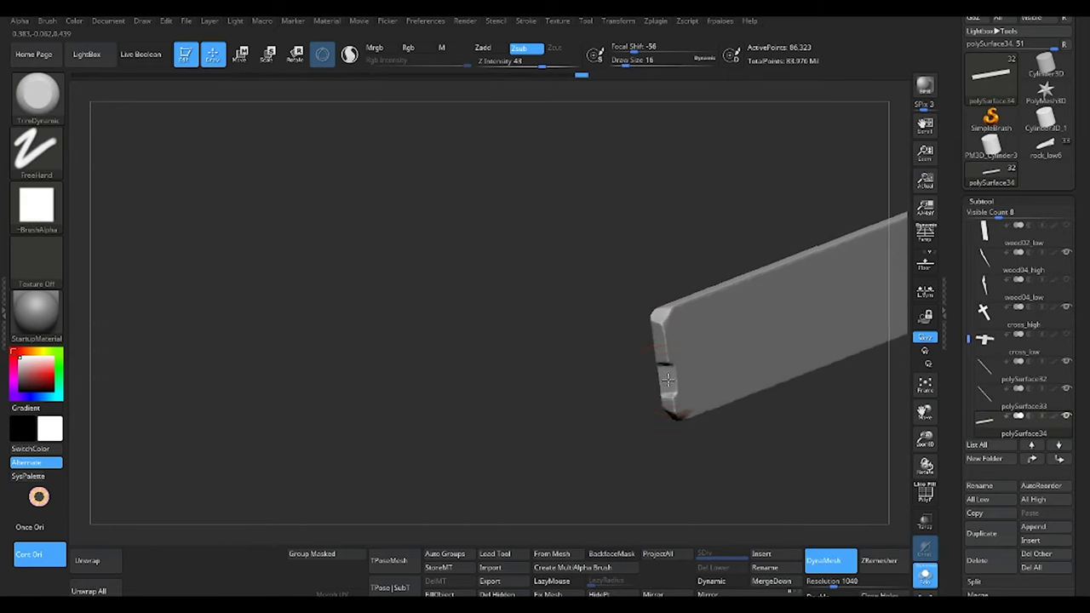
key(bracketleft)
key(s)
right_drag(665, 377, 676, 341)
key(s)
mouse_move(645, 390)
right_down()
mouse_move(665, 411)
mouse_move(718, 384)
mouse_move(690, 373)
mouse_move(766, 400)
mouse_move(818, 460)
mouse_move(579, 360)
mouse_move(574, 377)
mouse_move(524, 398)
right_up()
Show all subtools again, frame the board, zoom onto one edge and set brush size 13
click(925, 576)
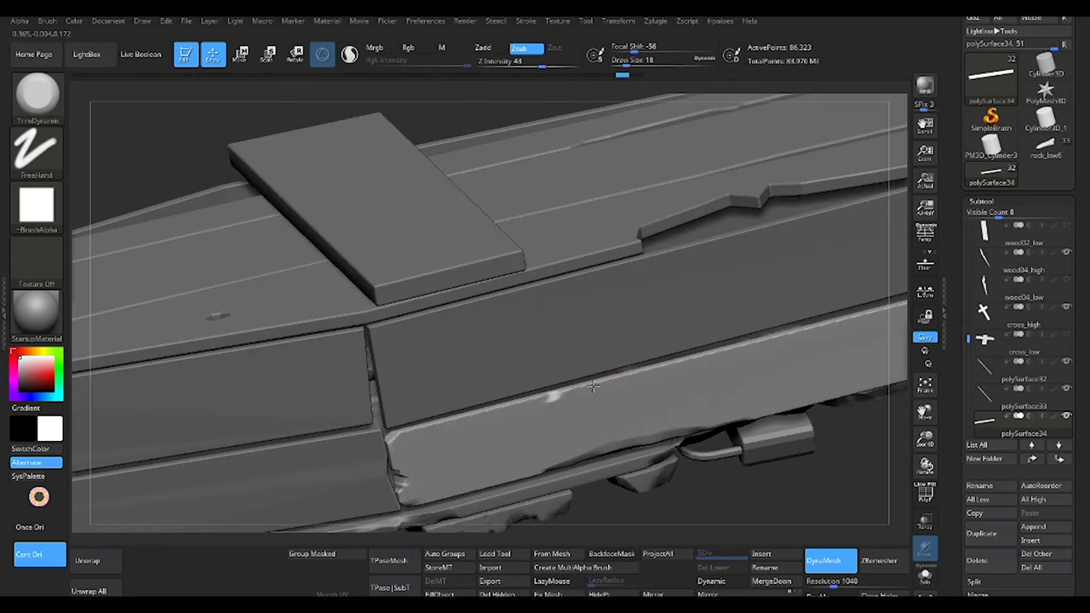
key(f)
mouse_move(641, 375)
right_down()
mouse_move(718, 358)
mouse_move(740, 143)
mouse_move(761, 372)
mouse_move(677, 227)
mouse_move(730, 335)
mouse_move(609, 211)
mouse_move(681, 381)
mouse_move(557, 338)
mouse_move(587, 351)
right_up()
key(s)
click(739, 144)
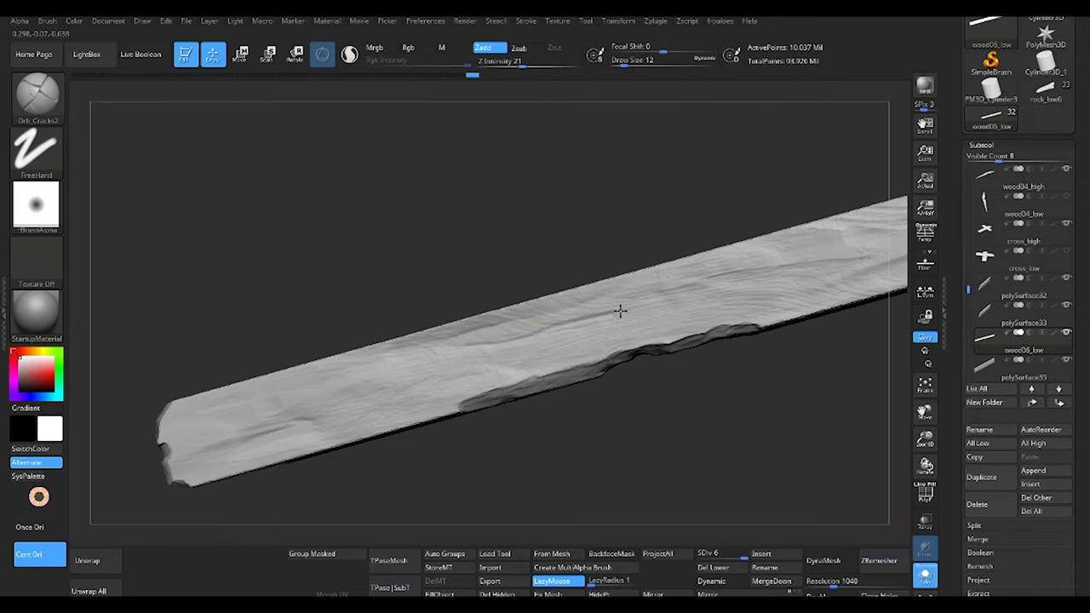
Carve grain grooves along the plank, with a knot swirl and looping groove near the middle
drag(364, 362, 202, 414)
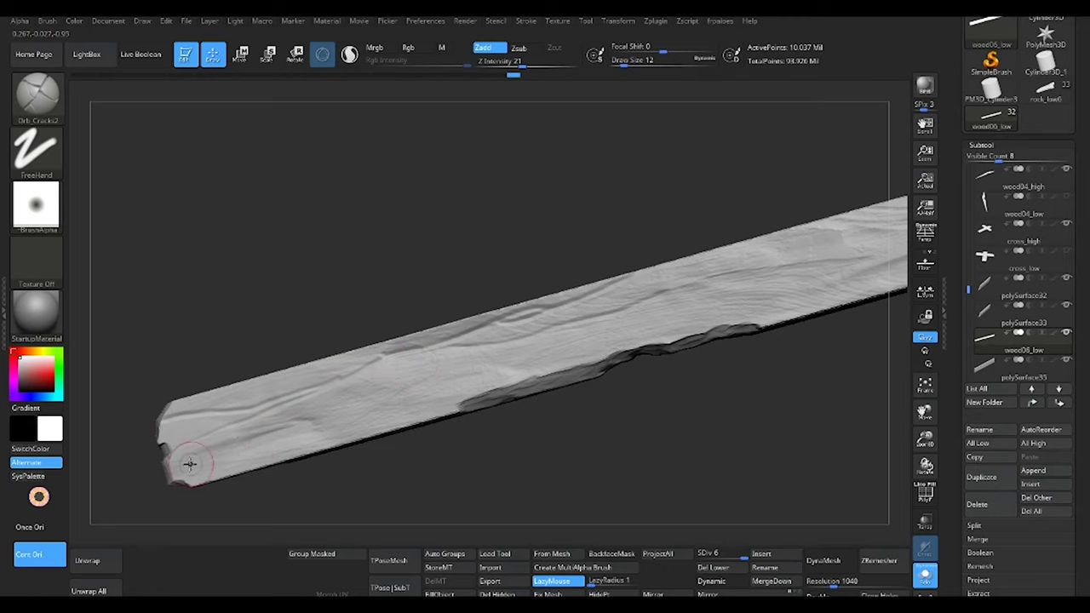
mouse_move(187, 462)
mouse_down()
mouse_move(445, 375)
mouse_move(650, 327)
mouse_up()
mouse_move(685, 284)
right_down()
mouse_move(725, 316)
mouse_move(664, 319)
mouse_move(729, 312)
right_up()
right_drag(640, 326, 596, 340)
drag(481, 349, 443, 382)
drag(559, 356, 721, 292)
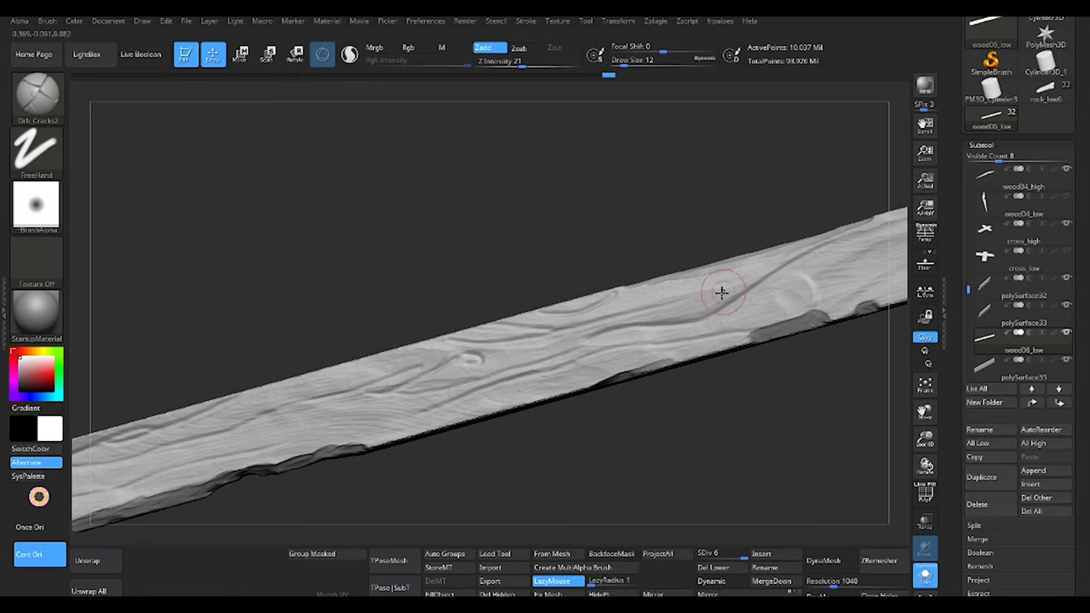
right_drag(720, 292, 870, 281)
mouse_move(749, 303)
mouse_down()
mouse_move(722, 339)
mouse_move(703, 315)
mouse_move(694, 362)
mouse_move(715, 375)
mouse_up()
Mask patches along the plank's lower edge and zoom in so the plank fills the view
right_drag(760, 349, 699, 407)
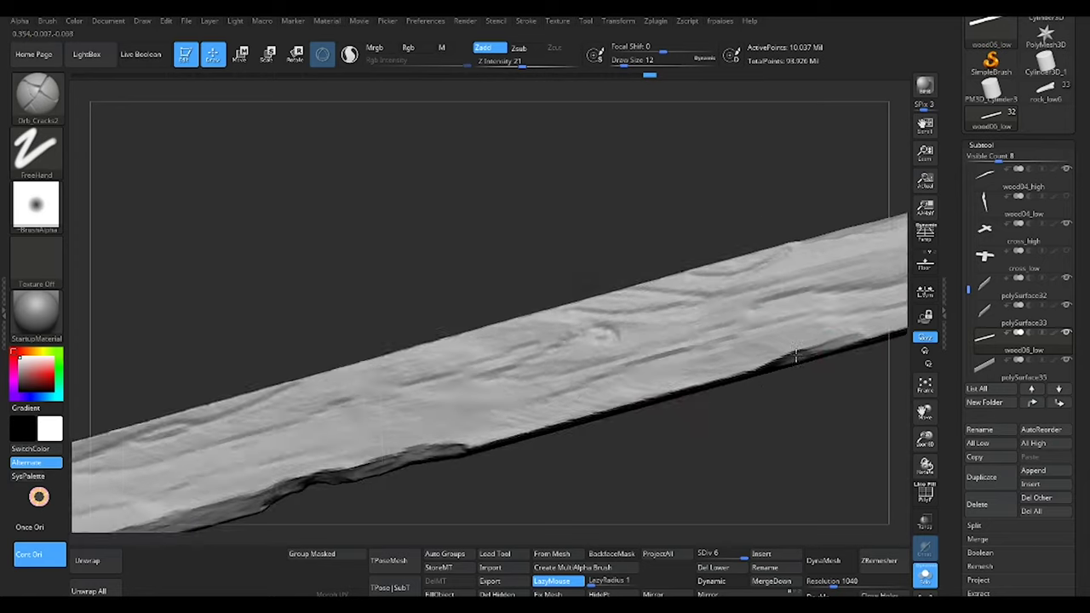
mouse_move(705, 365)
right_down()
mouse_move(742, 389)
mouse_move(797, 362)
right_up()
ctrl+drag(800, 367, 778, 341)
right_drag(778, 340, 653, 387)
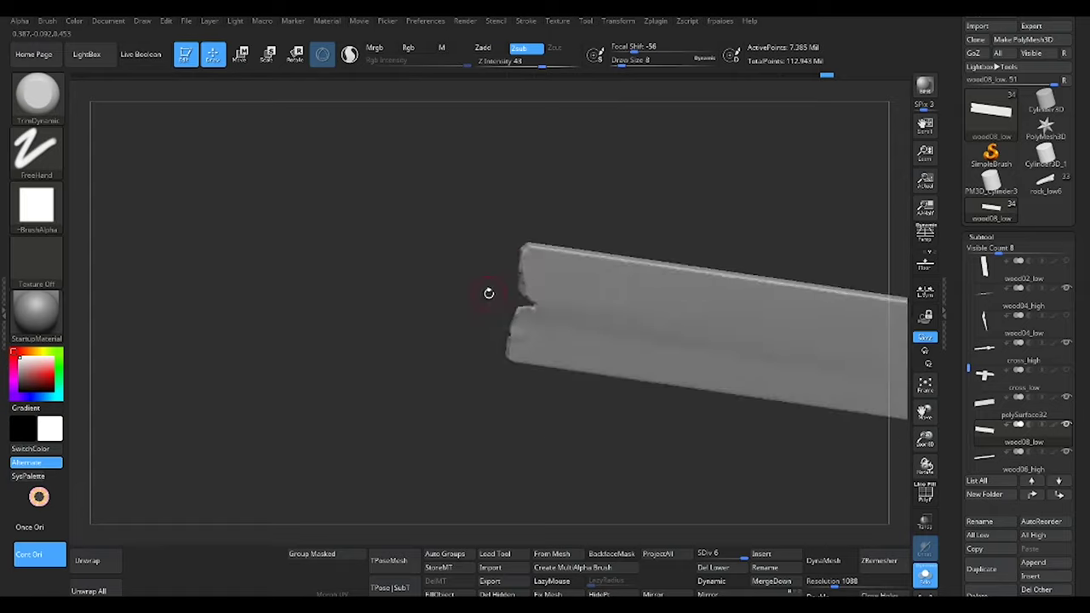
right_drag(489, 292, 469, 287)
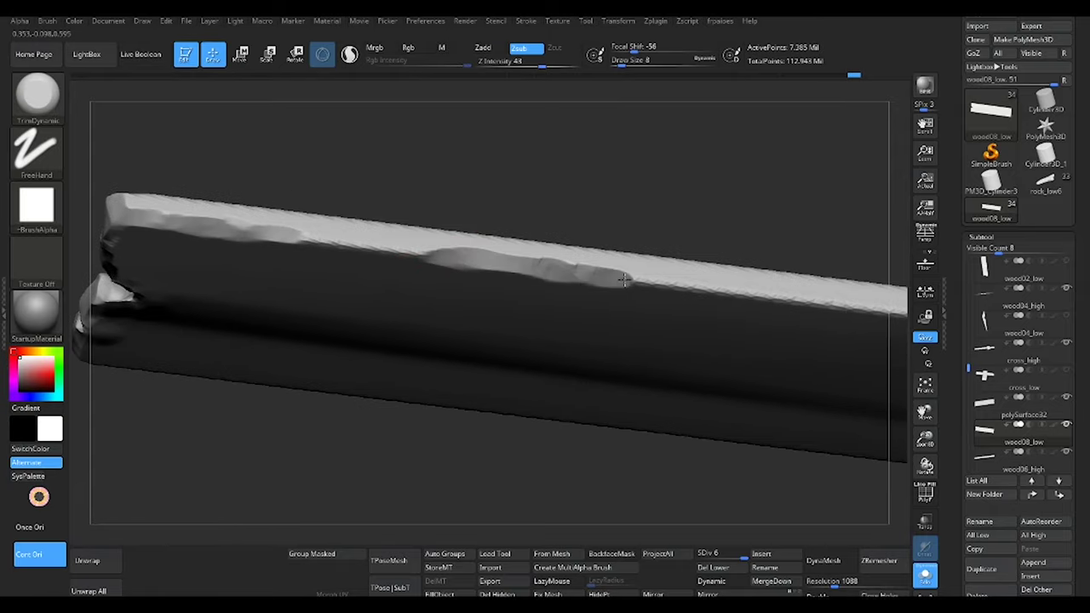
Chip away the wood08_low plank's right and top edges with TrimDynamic
mouse_move(603, 276)
right_down()
mouse_move(536, 250)
mouse_move(556, 343)
mouse_move(494, 384)
mouse_move(706, 290)
mouse_move(645, 377)
right_up()
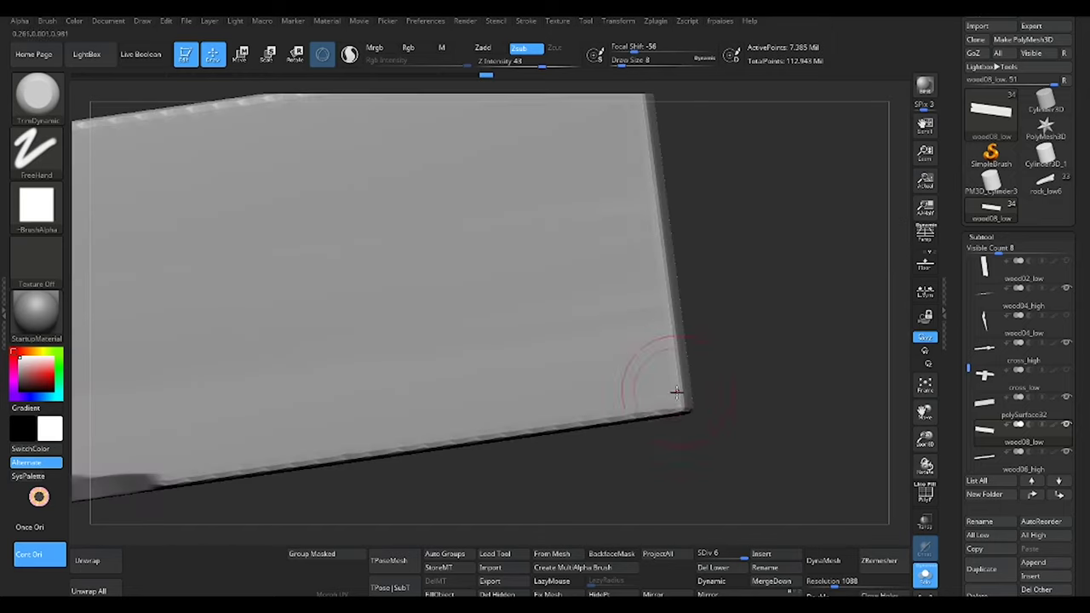
drag(651, 401, 653, 271)
right_drag(653, 271, 638, 213)
drag(638, 214, 477, 233)
mouse_move(477, 234)
right_down()
mouse_move(491, 297)
mouse_move(585, 352)
mouse_move(488, 364)
right_up()
Carve flowing Orb_Cracks grain lines around the knot swirl and along the upper grain
drag(455, 390, 652, 304)
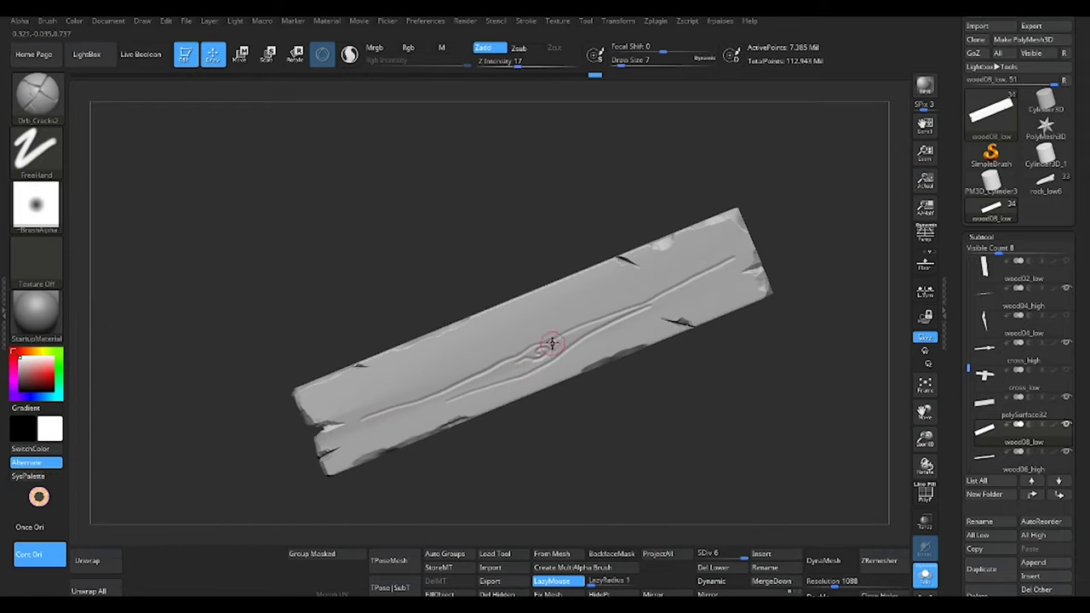
drag(552, 341, 358, 419)
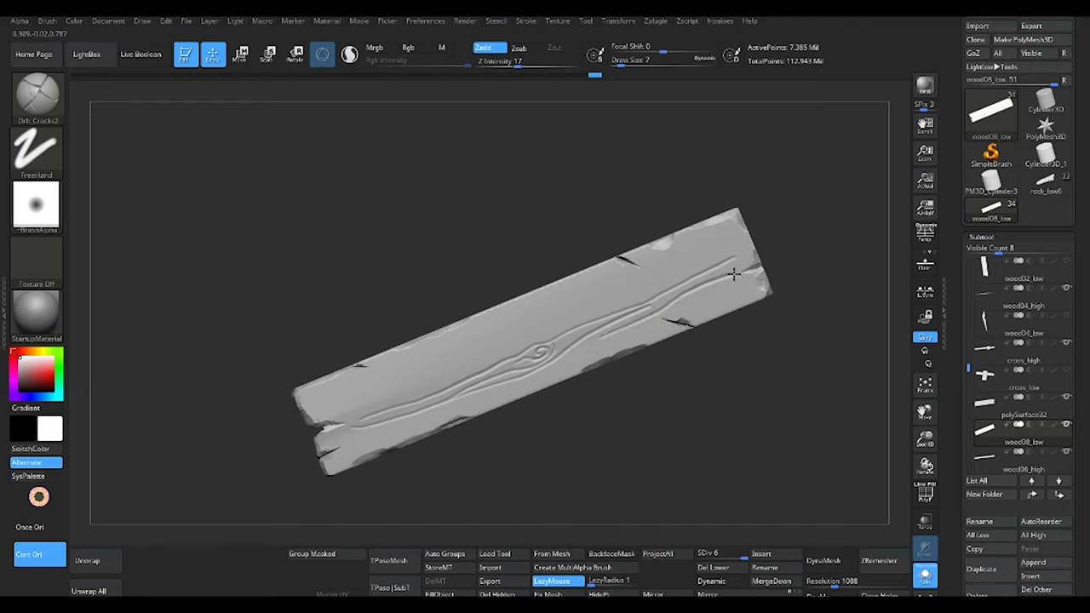
drag(617, 297, 734, 248)
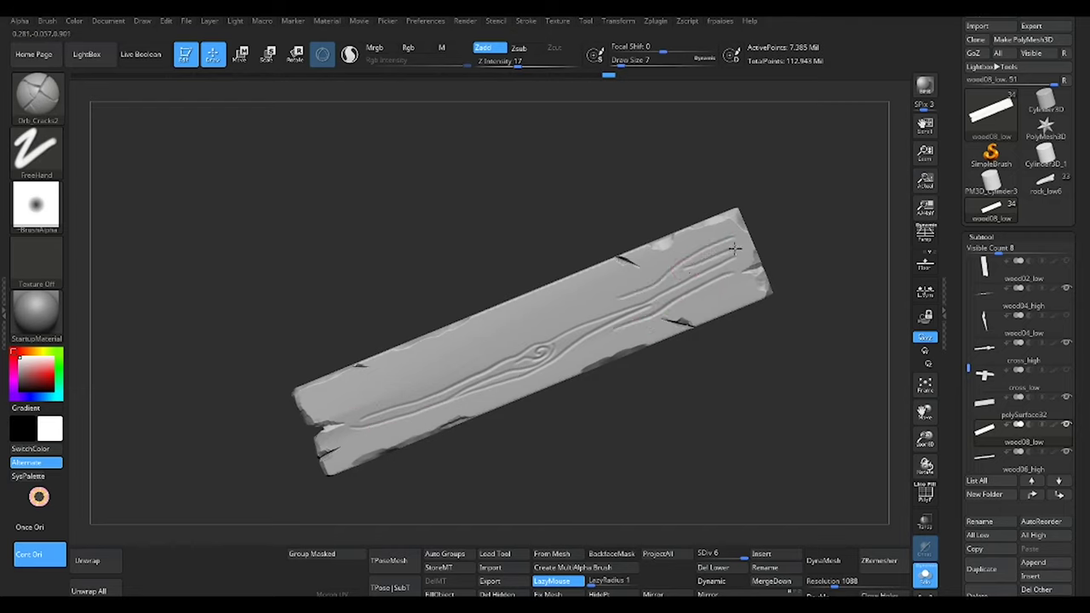
alt+right_drag(713, 255, 520, 397)
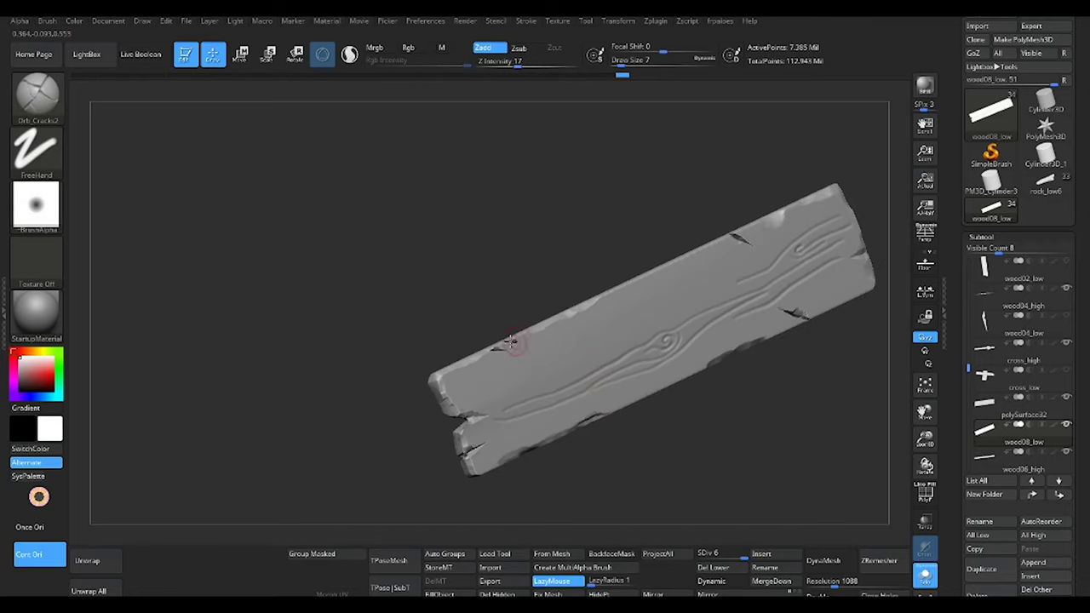
drag(520, 396, 666, 324)
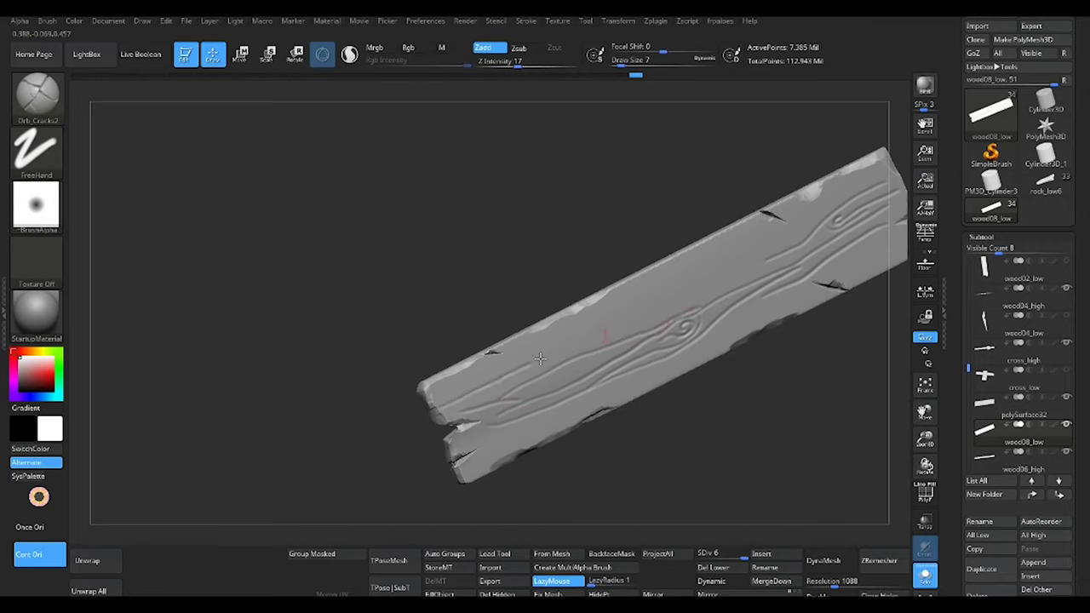
drag(749, 255, 817, 227)
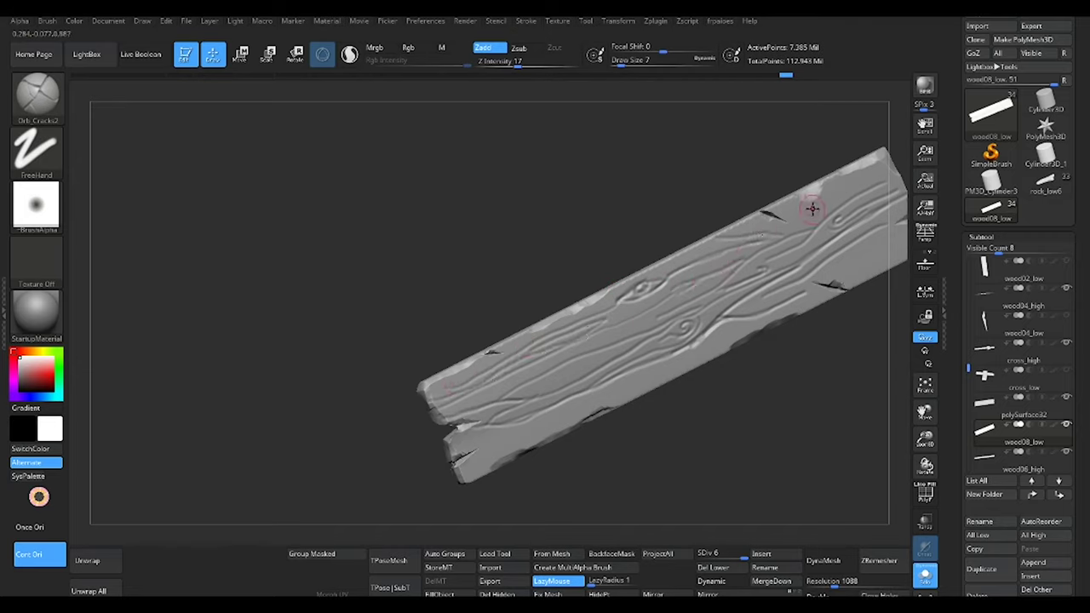
mouse_move(791, 224)
right_down()
mouse_move(767, 315)
mouse_move(705, 356)
right_up()
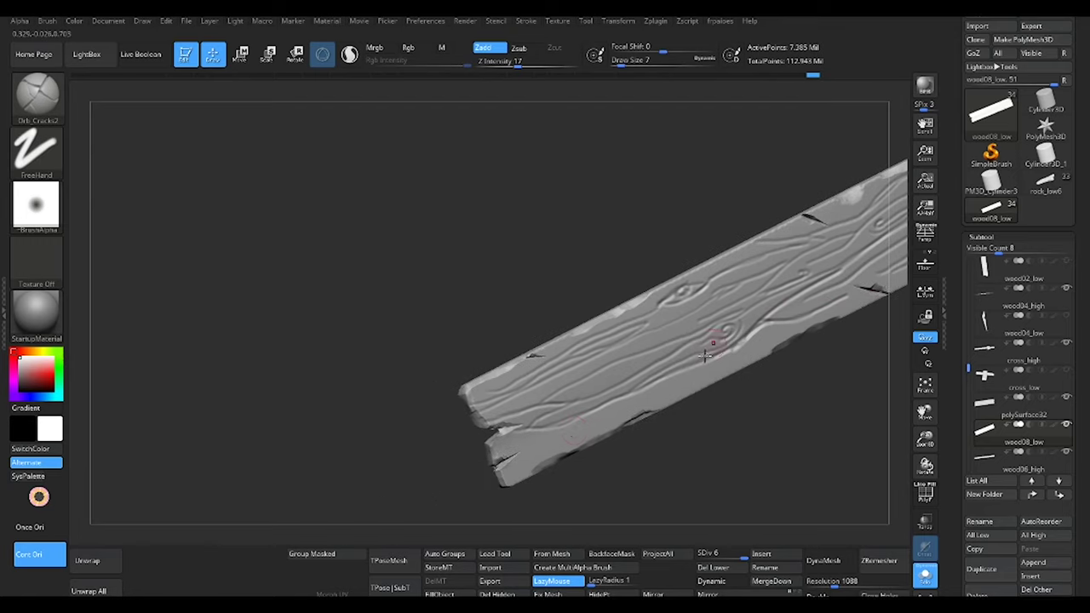
mouse_move(824, 308)
ctrl+right_down()
mouse_move(710, 378)
mouse_move(847, 329)
mouse_move(895, 287)
mouse_move(749, 358)
mouse_move(730, 451)
mouse_move(487, 382)
ctrl+right_up()
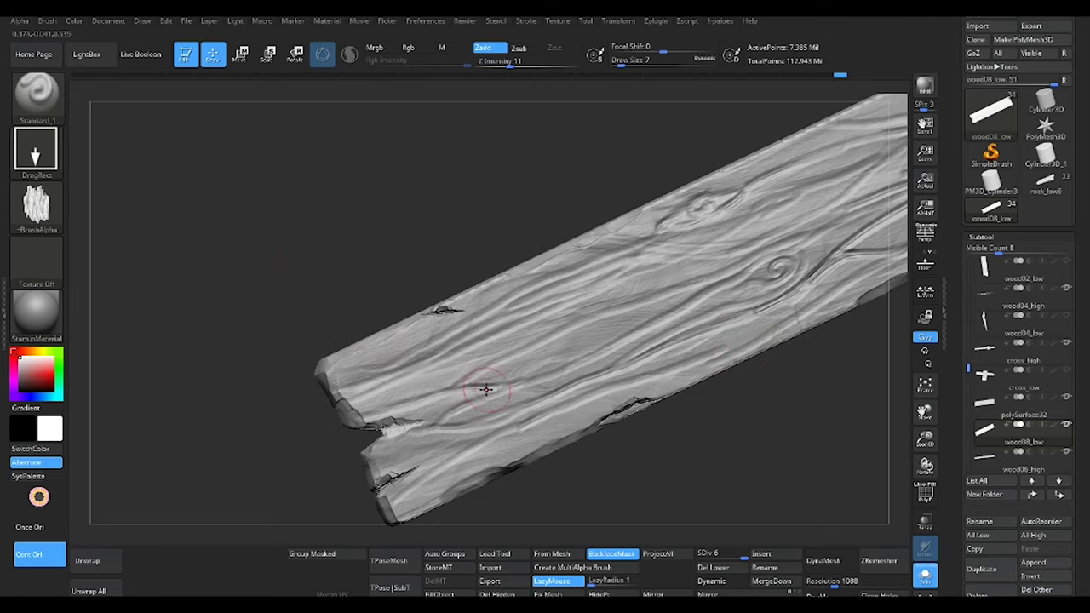
Switch to the Orb_Cracks2 brush and add dense grain strokes across the plank
key(b)
click(549, 368)
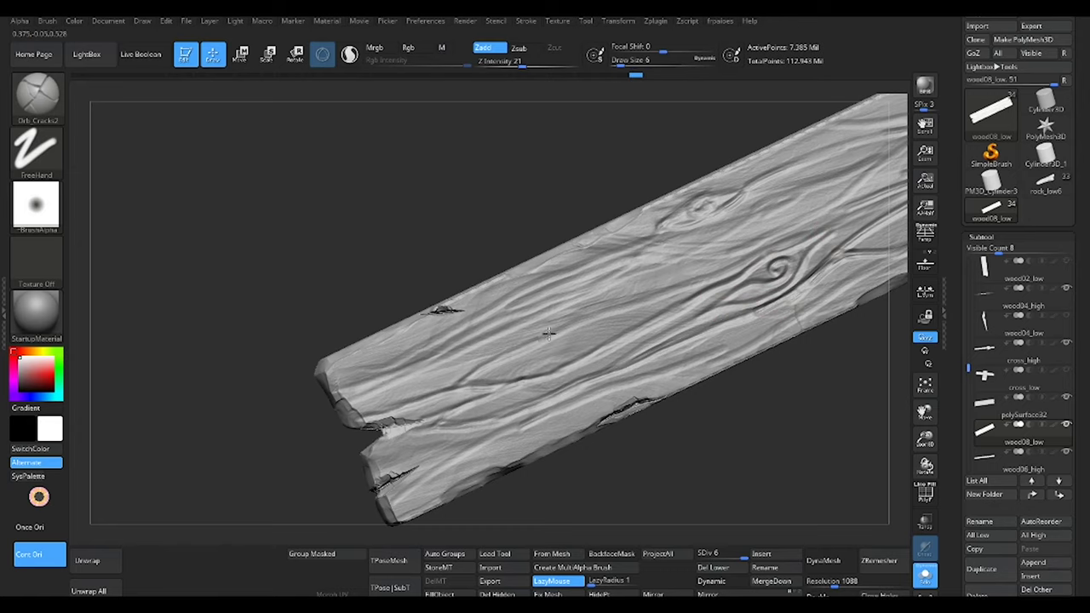
key(f)
ctrl+right_drag(658, 292, 660, 338)
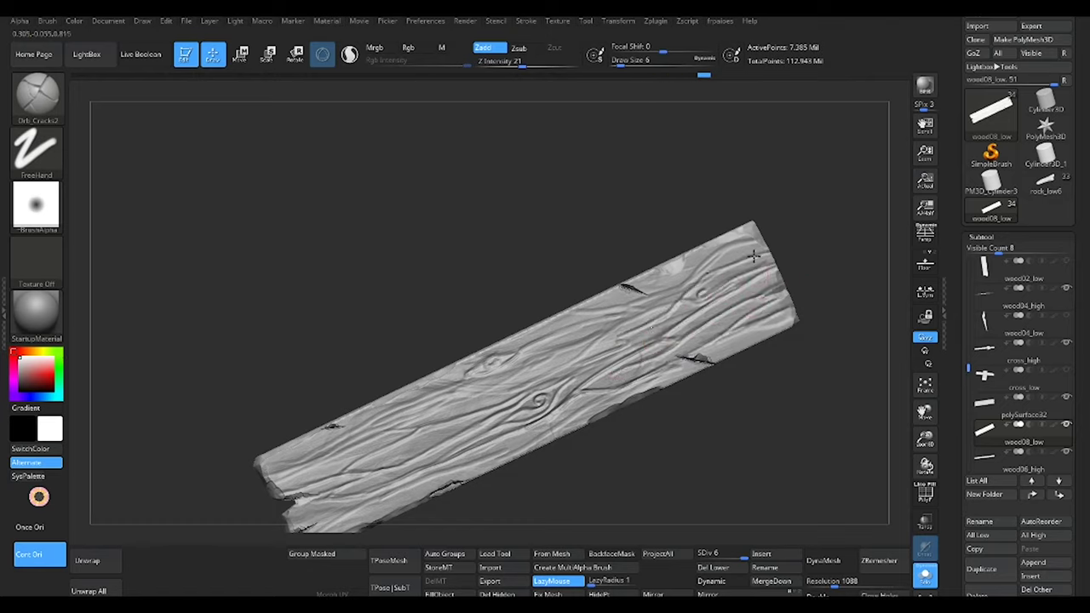
key(f)
ctrl+right_drag(591, 312, 582, 317)
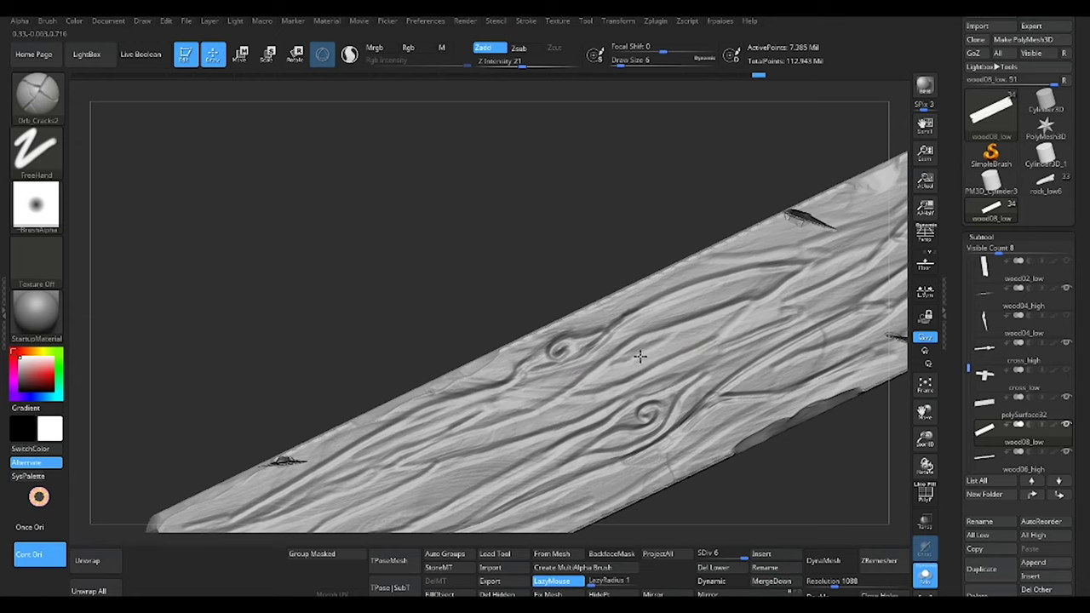
mouse_move(640, 357)
right_down()
mouse_move(671, 341)
mouse_move(601, 316)
mouse_move(644, 433)
mouse_move(638, 316)
right_up()
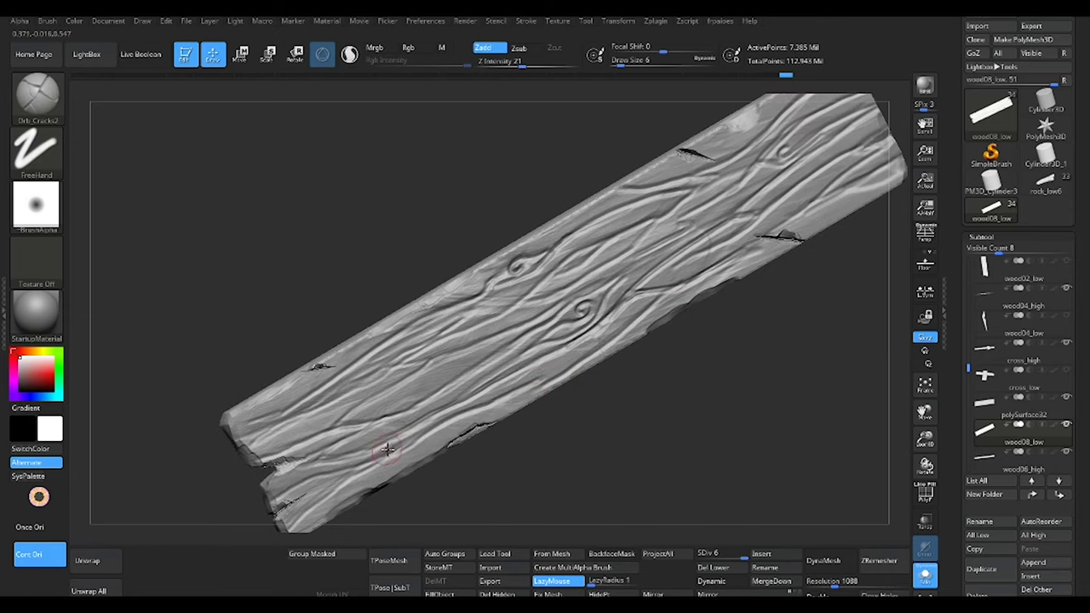
right_drag(528, 349, 598, 304)
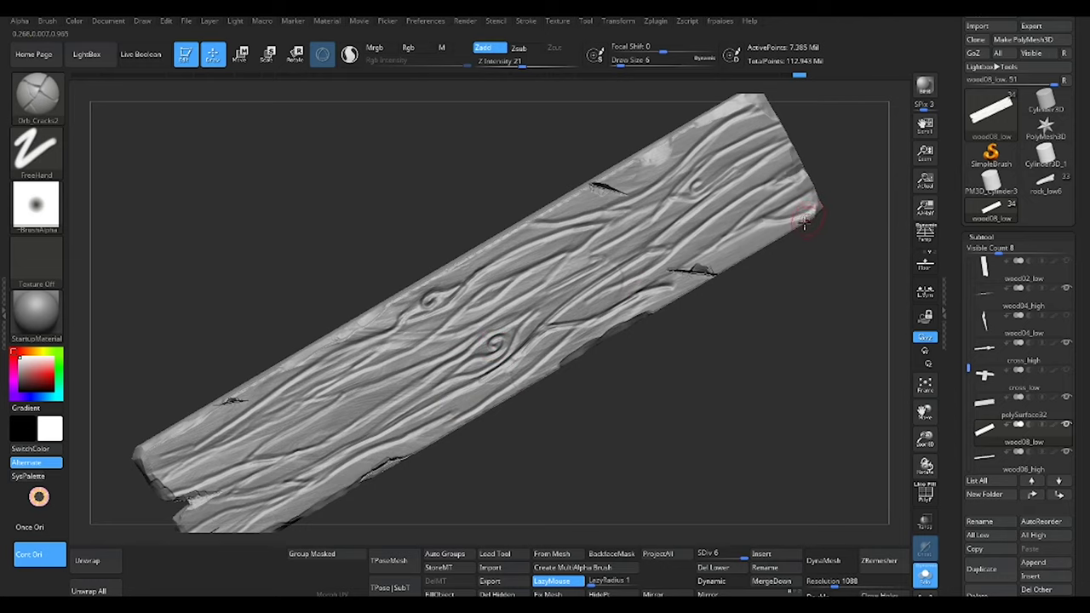
mouse_move(804, 223)
ctrl+right_down()
mouse_move(762, 401)
mouse_move(459, 414)
ctrl+right_up()
Switch to the ClayBuildup brush and enlarge it from size 2 to 7
key(b)
key(c)
key(b)
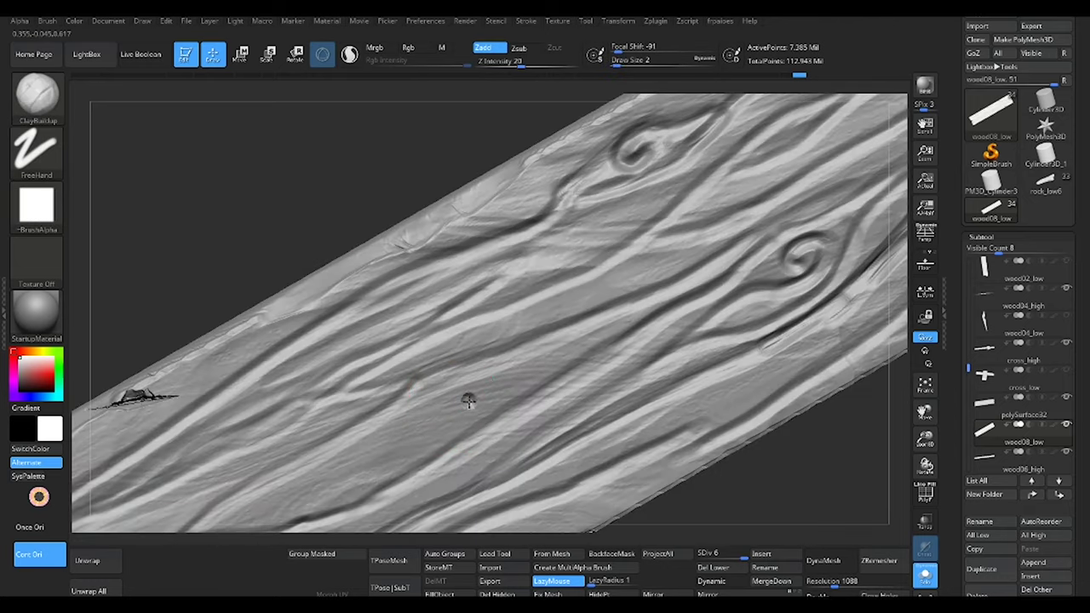
mouse_move(501, 379)
right_down()
mouse_move(579, 289)
mouse_move(755, 222)
mouse_move(734, 361)
mouse_move(617, 328)
right_up()
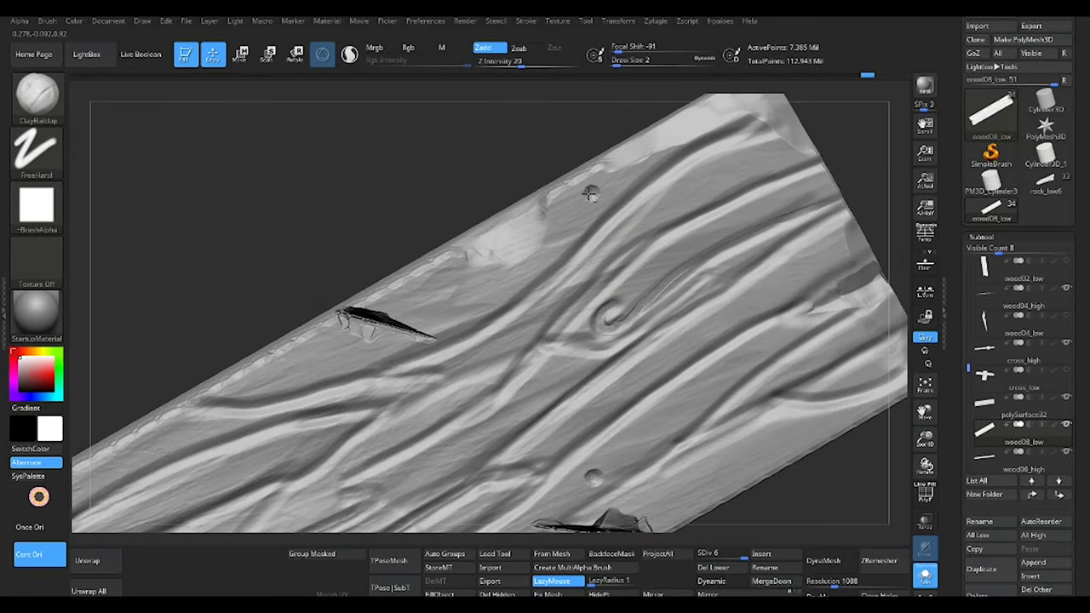
key(s)
right_drag(460, 257, 738, 231)
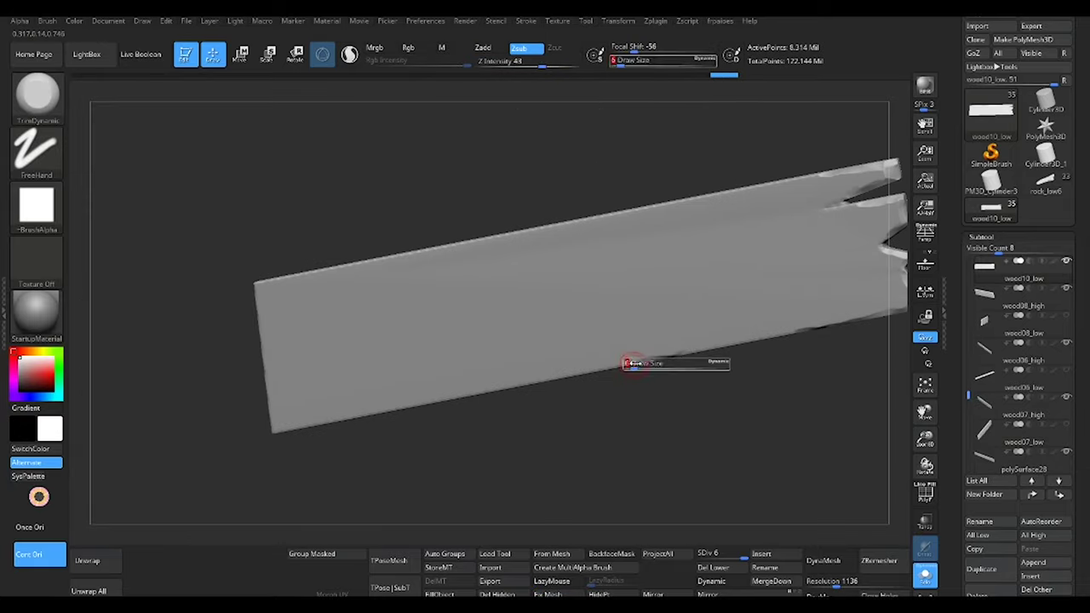
mouse_move(692, 347)
right_down()
mouse_move(499, 401)
mouse_move(559, 377)
mouse_move(591, 334)
right_up()
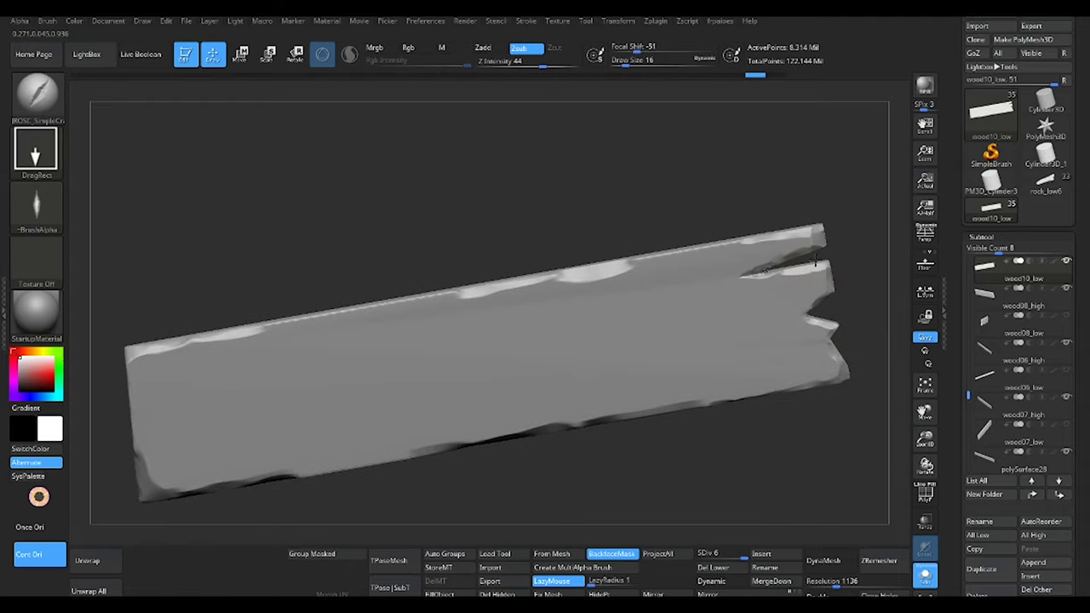
mouse_move(815, 264)
alt+right_down()
mouse_move(721, 352)
mouse_move(504, 304)
mouse_move(664, 271)
alt+right_up()
drag(664, 271, 718, 230)
mouse_move(718, 231)
right_down()
mouse_move(457, 324)
mouse_move(782, 202)
right_up()
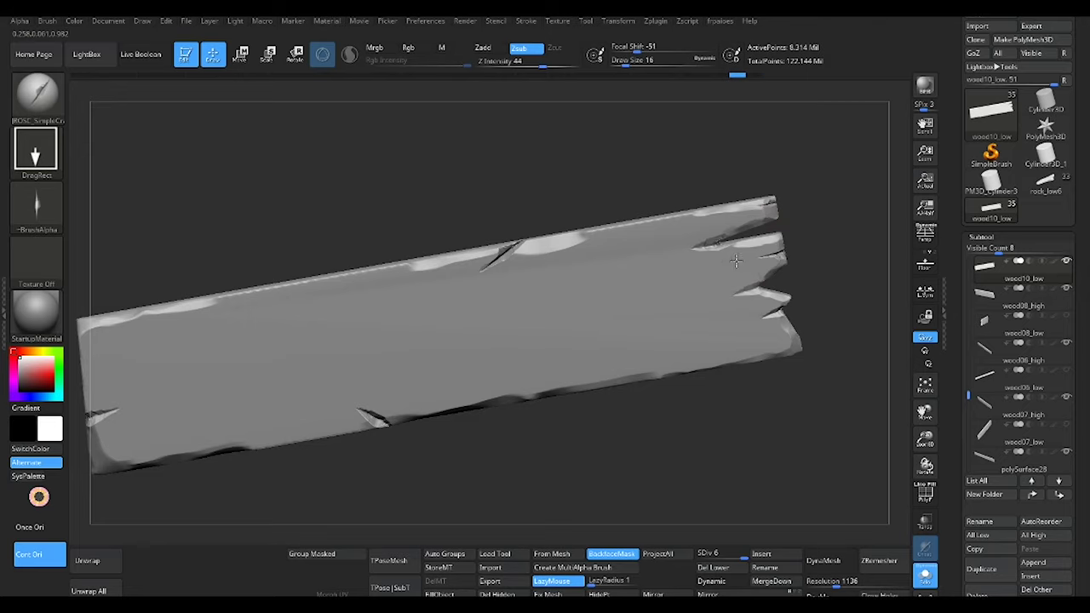
mouse_move(736, 261)
alt+right_down()
mouse_move(591, 318)
mouse_move(367, 349)
alt+right_up()
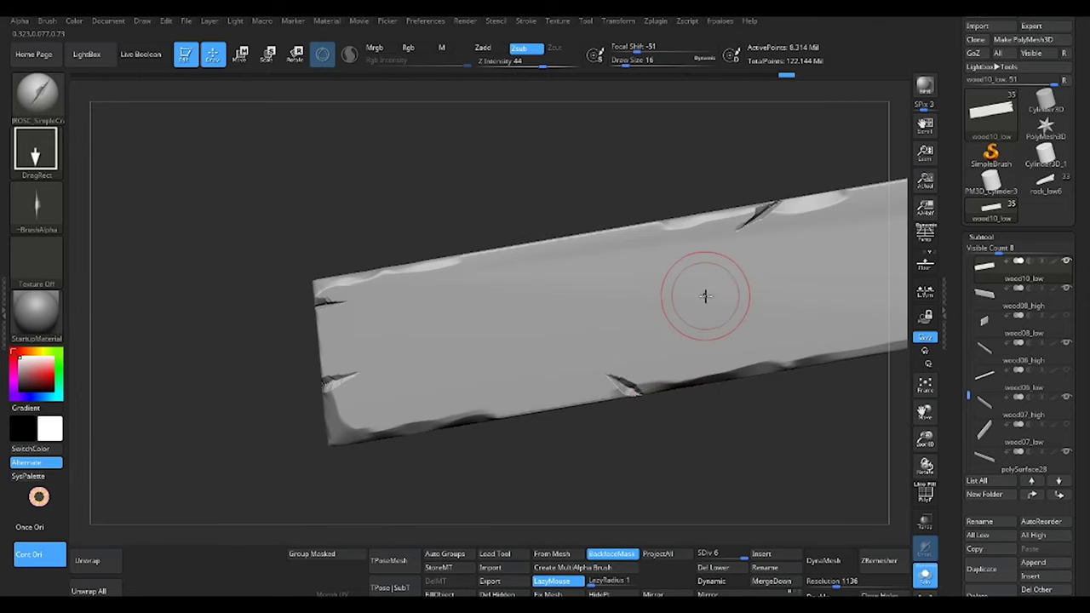
drag(352, 401, 484, 377)
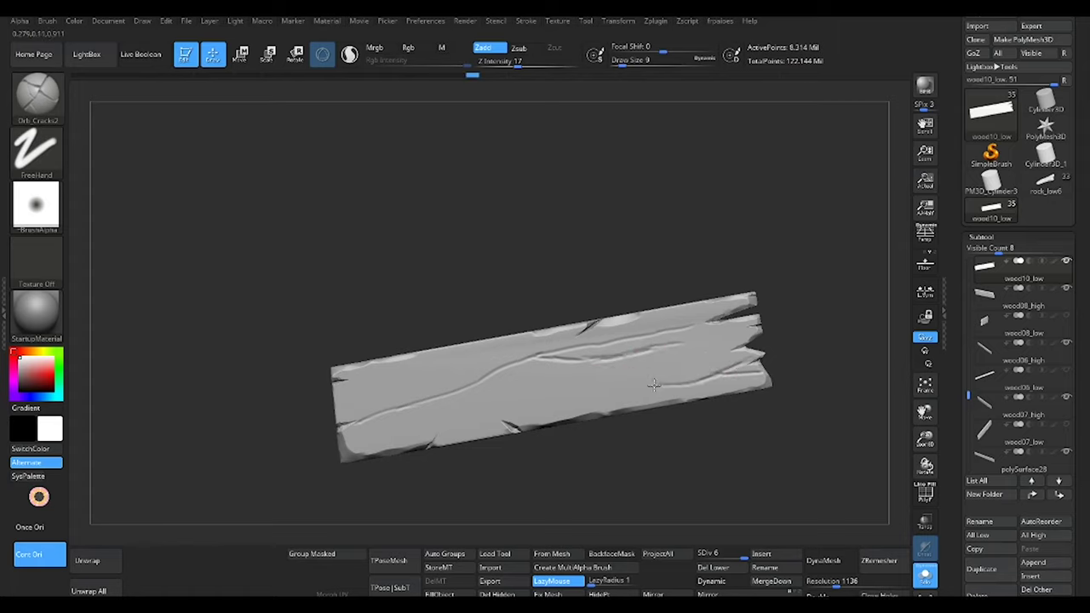
mouse_move(741, 370)
right_down()
mouse_move(616, 365)
mouse_move(688, 395)
right_up()
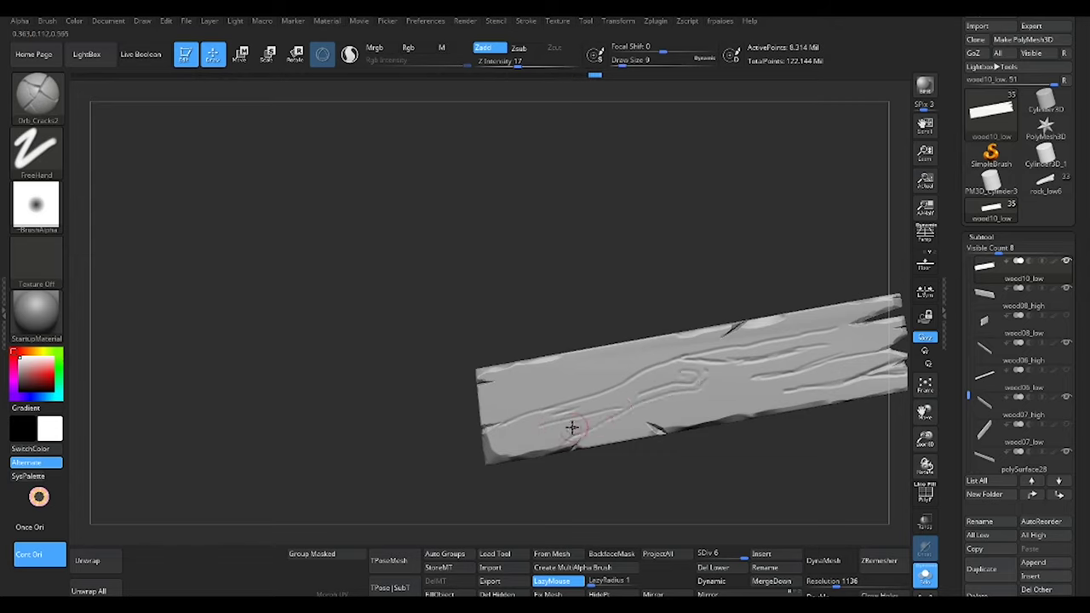
alt+right_drag(709, 392, 711, 410)
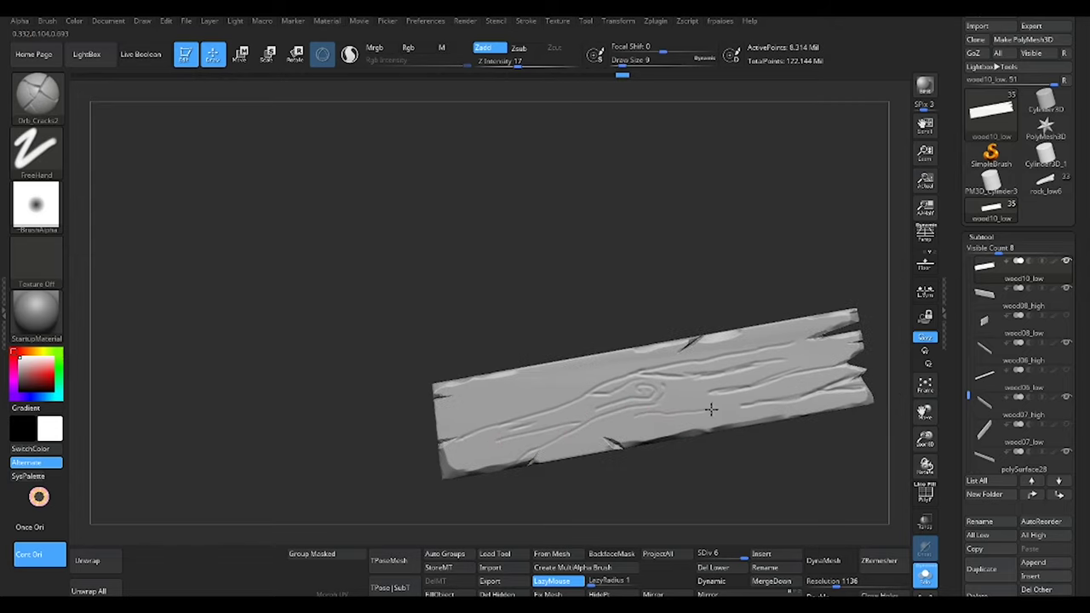
mouse_move(619, 410)
right_down()
mouse_move(596, 367)
mouse_move(460, 377)
right_up()
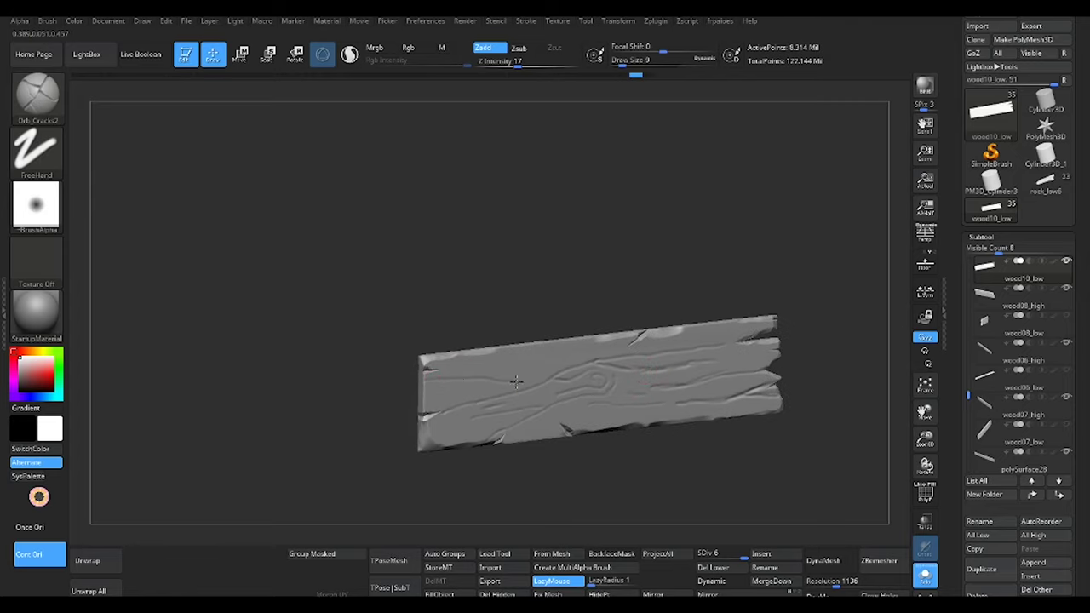
mouse_move(611, 351)
right_down()
mouse_move(518, 366)
mouse_move(528, 378)
right_up()
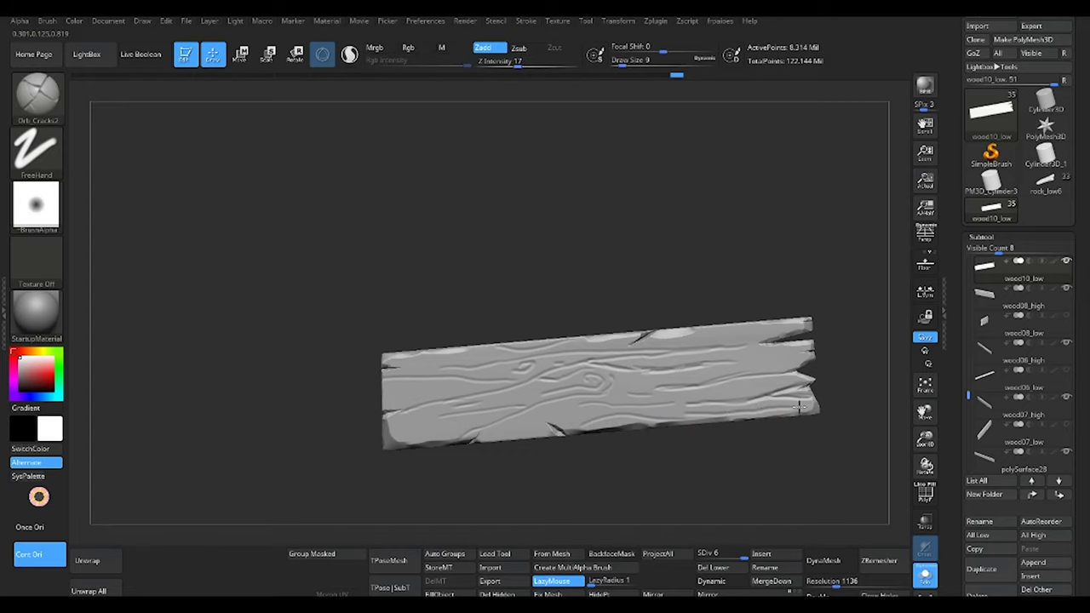
mouse_move(799, 407)
right_down()
mouse_move(606, 432)
mouse_move(704, 402)
mouse_move(763, 369)
right_up()
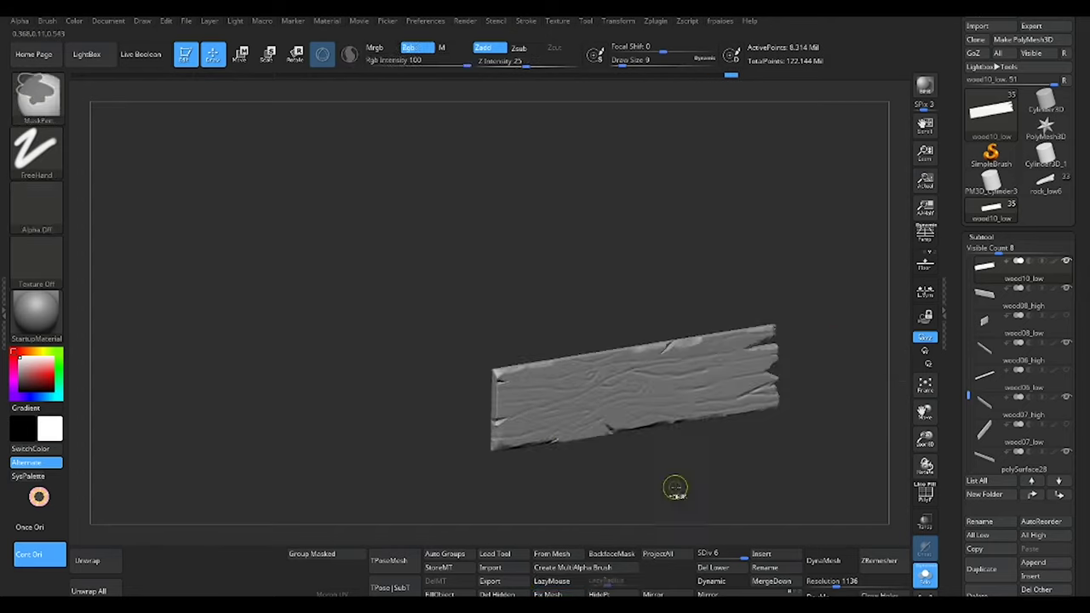
Stamp a wood-fibre pattern across the plank and view it from several angles
mouse_move(606, 388)
mouse_down()
mouse_move(859, 390)
mouse_move(370, 418)
mouse_move(285, 397)
mouse_move(308, 400)
mouse_up()
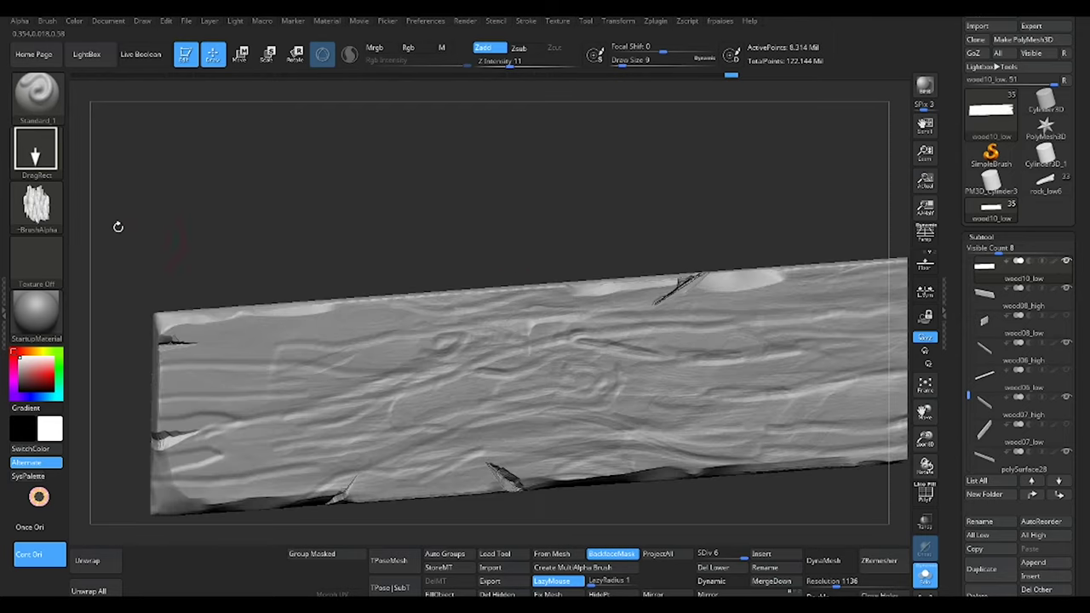
drag(477, 287, 373, 372)
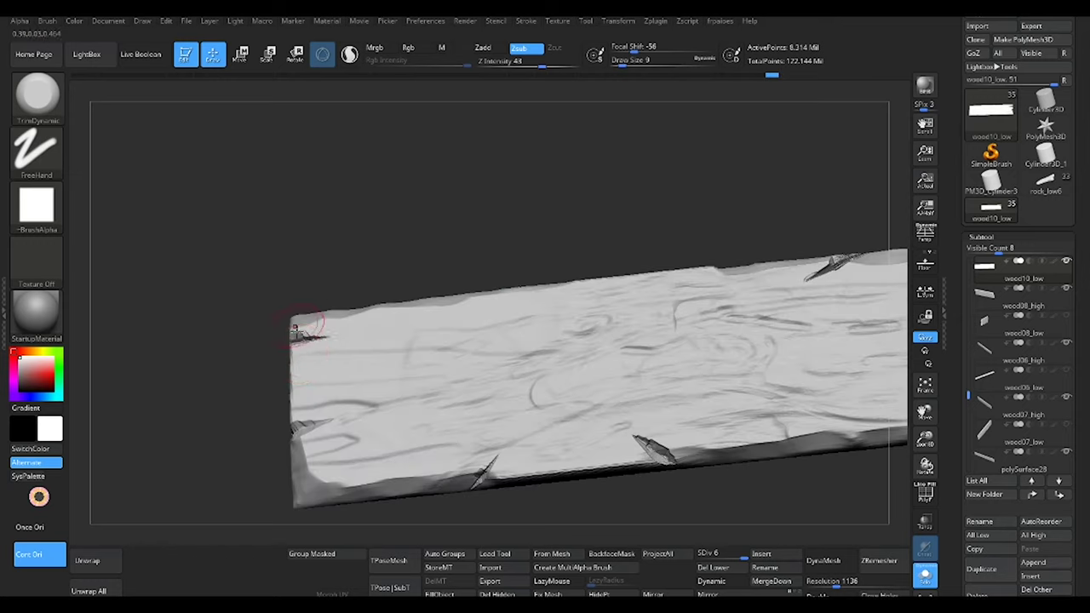
drag(344, 451, 741, 382)
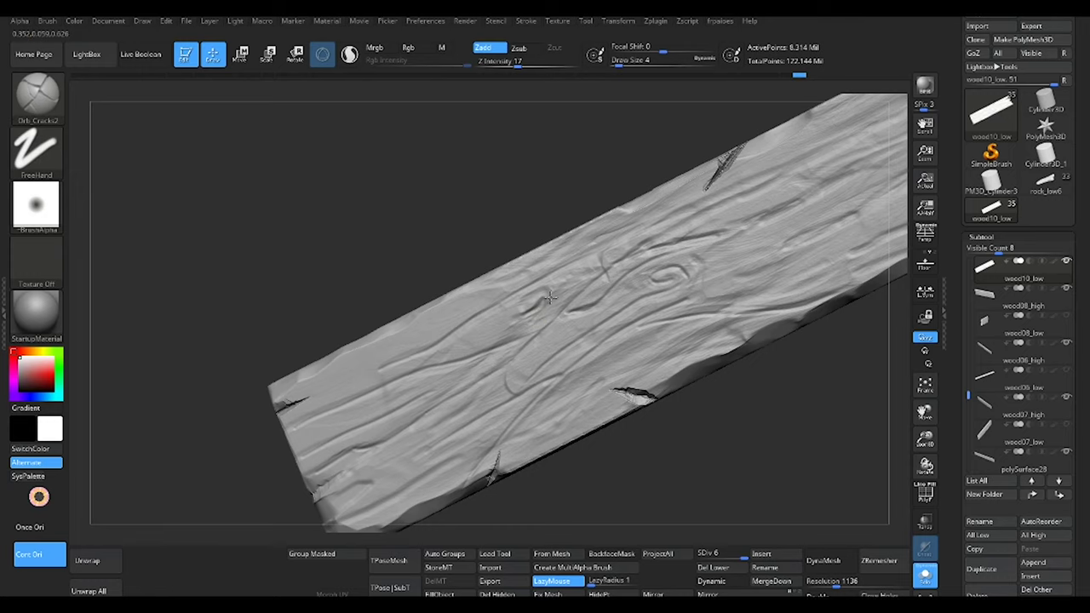
alt+drag(553, 300, 586, 325)
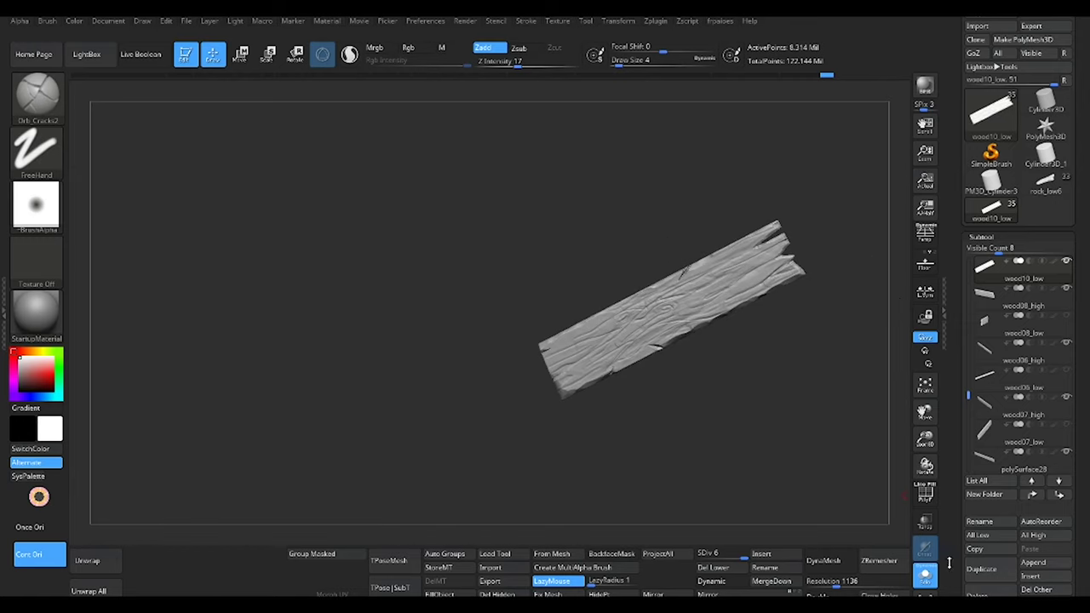
drag(712, 394, 780, 381)
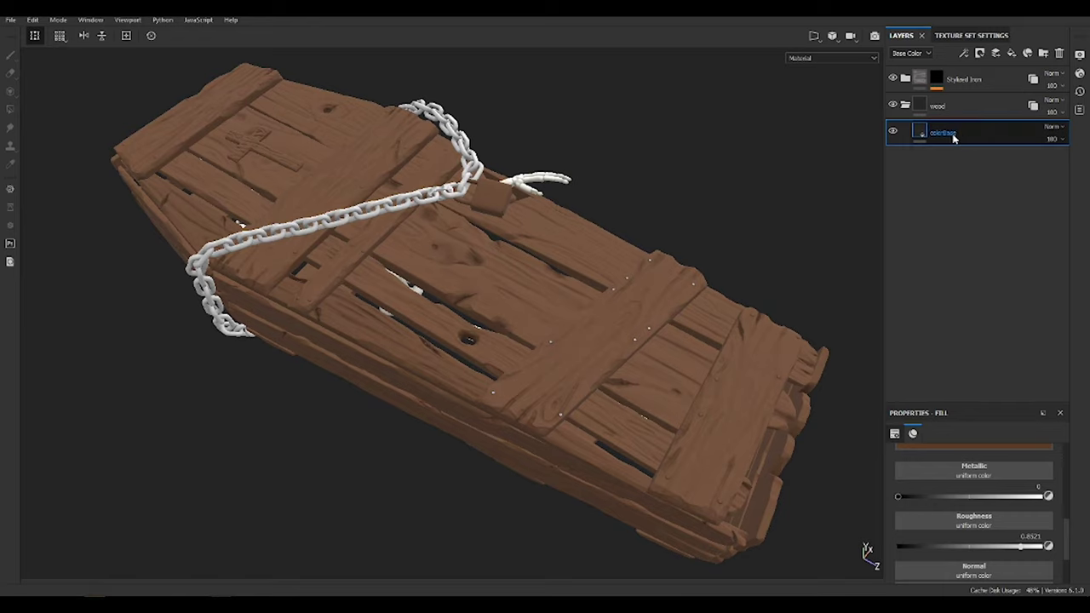
Duplicate the colorBase fill layer as colorBase Var1 and darken its base colour
key(ctrl+d)
text(ar1)
key(Return)
click(974, 446)
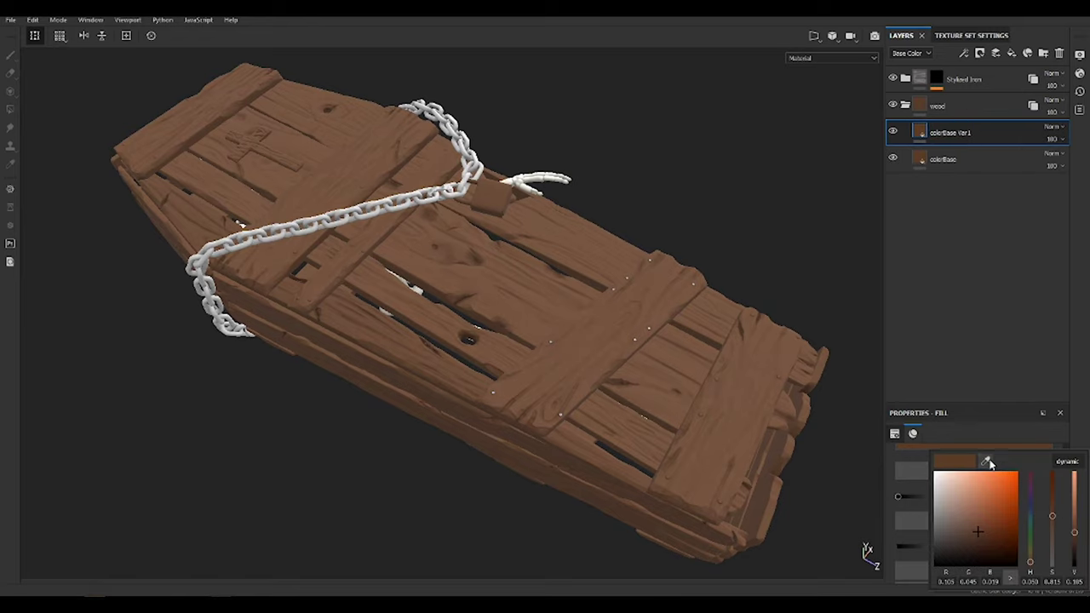
drag(985, 496, 970, 537)
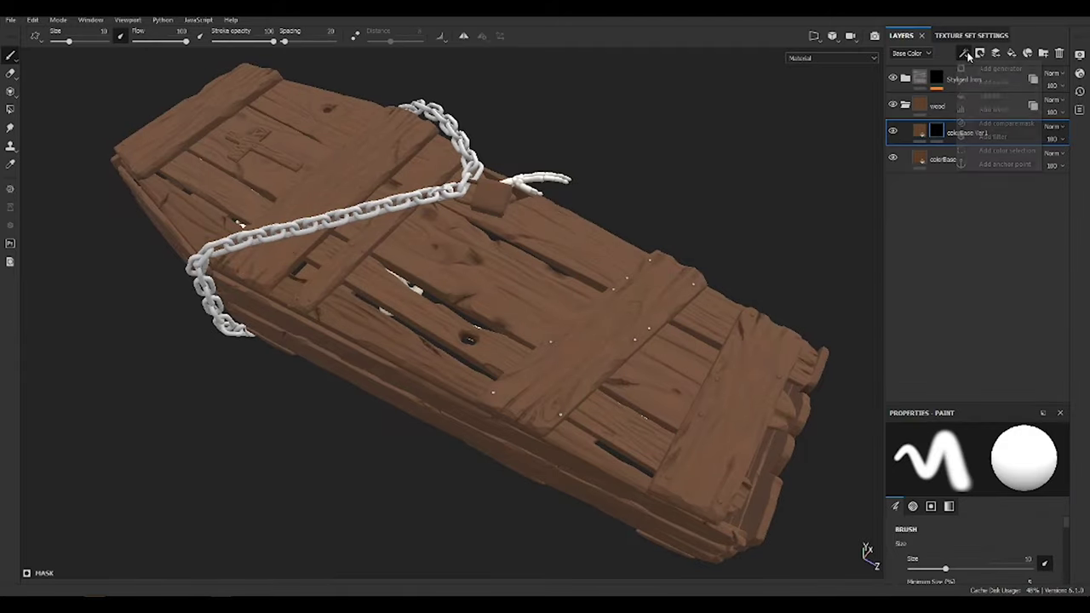
Give colorBase Var1 a grunge texture mask and warm its colour to orange-brown
drag(1041, 449, 973, 470)
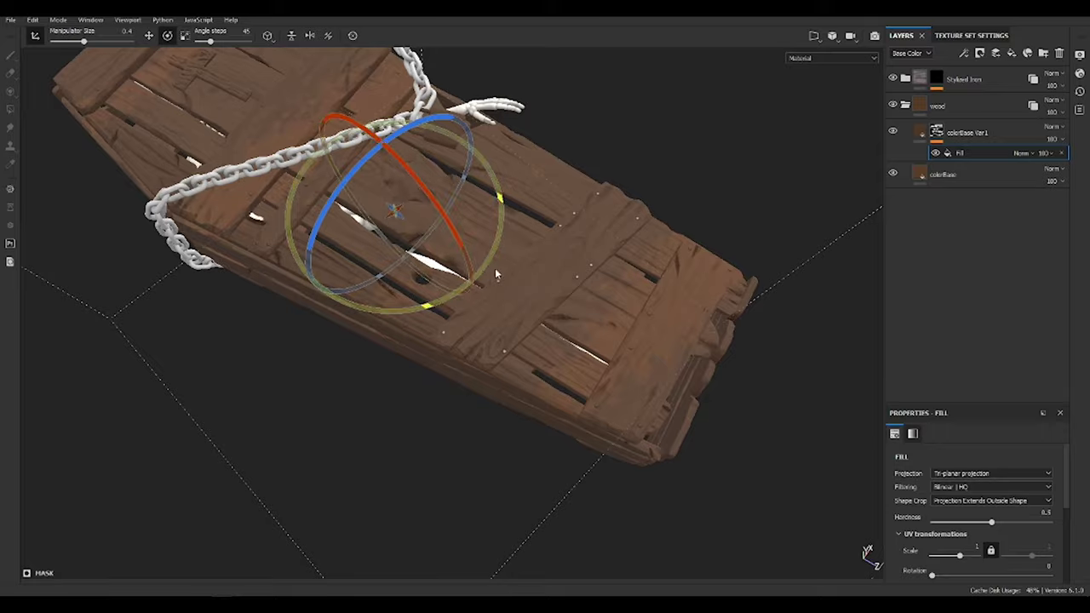
click(921, 132)
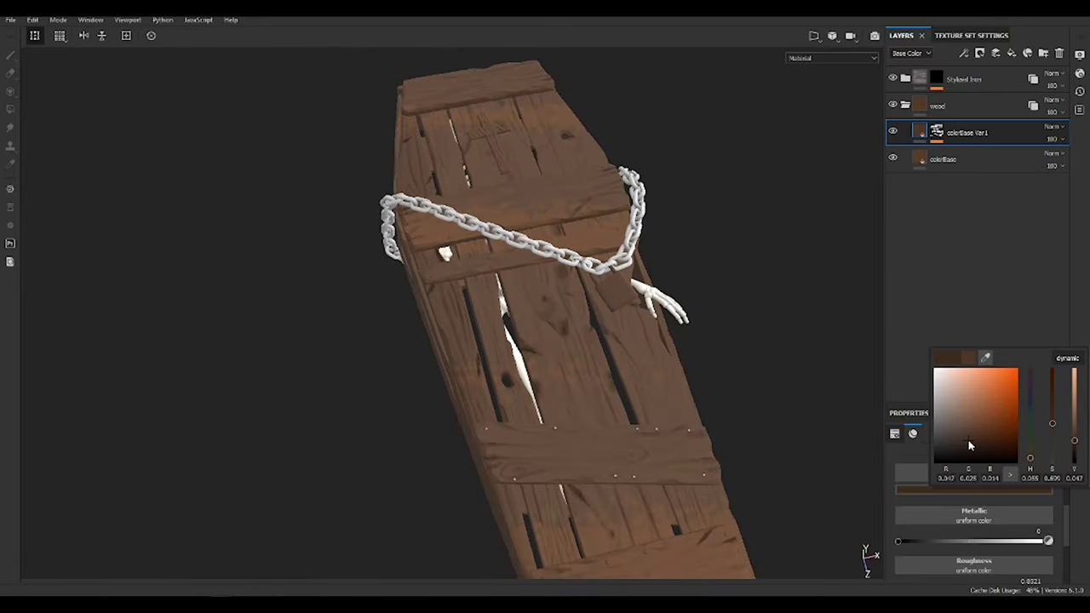
click(973, 490)
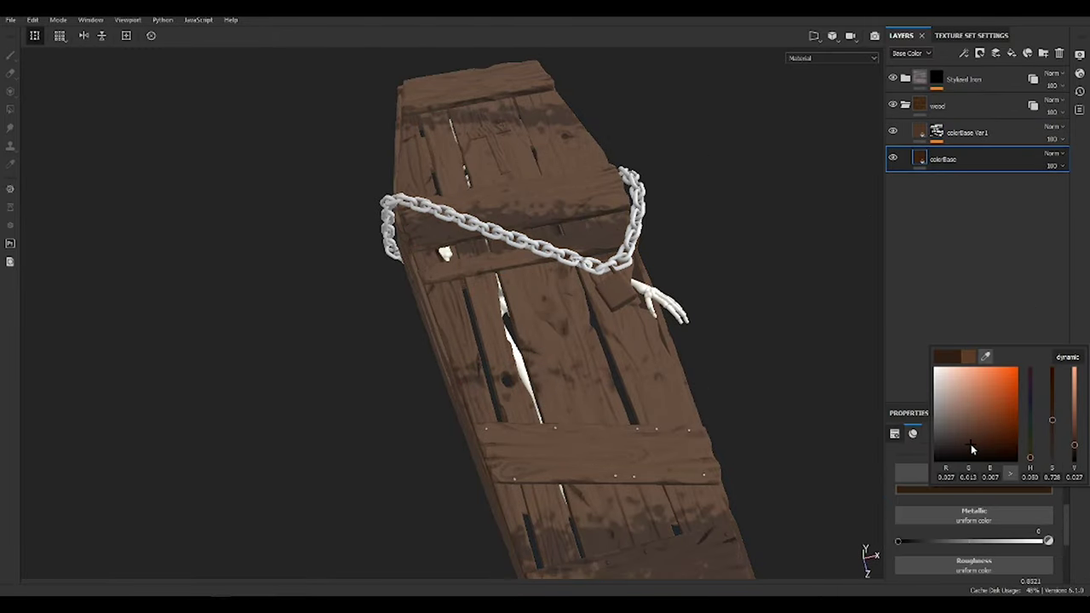
click(983, 490)
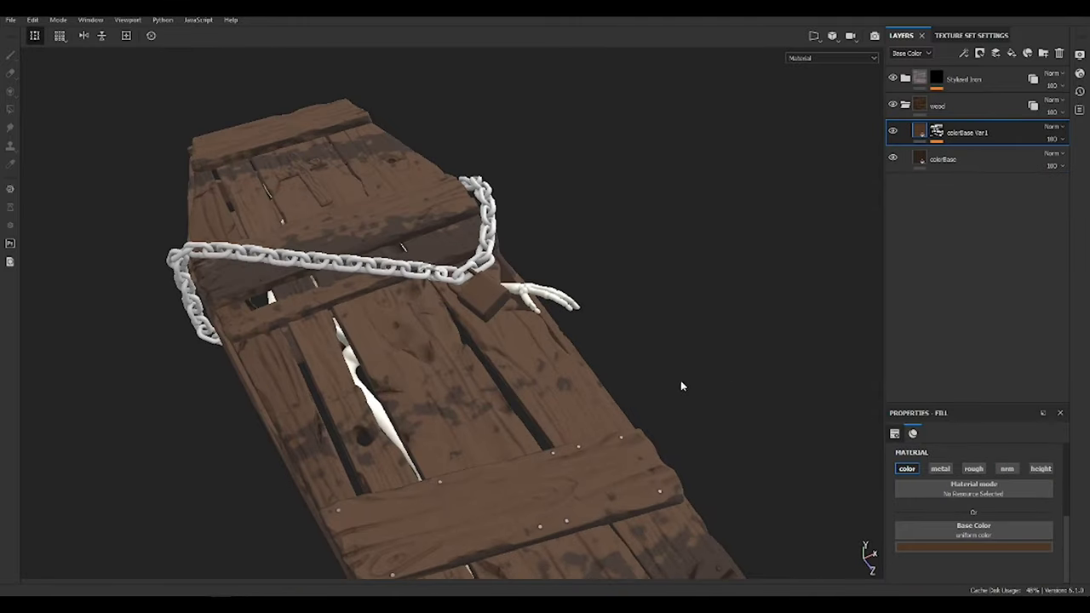
drag(1012, 527, 990, 501)
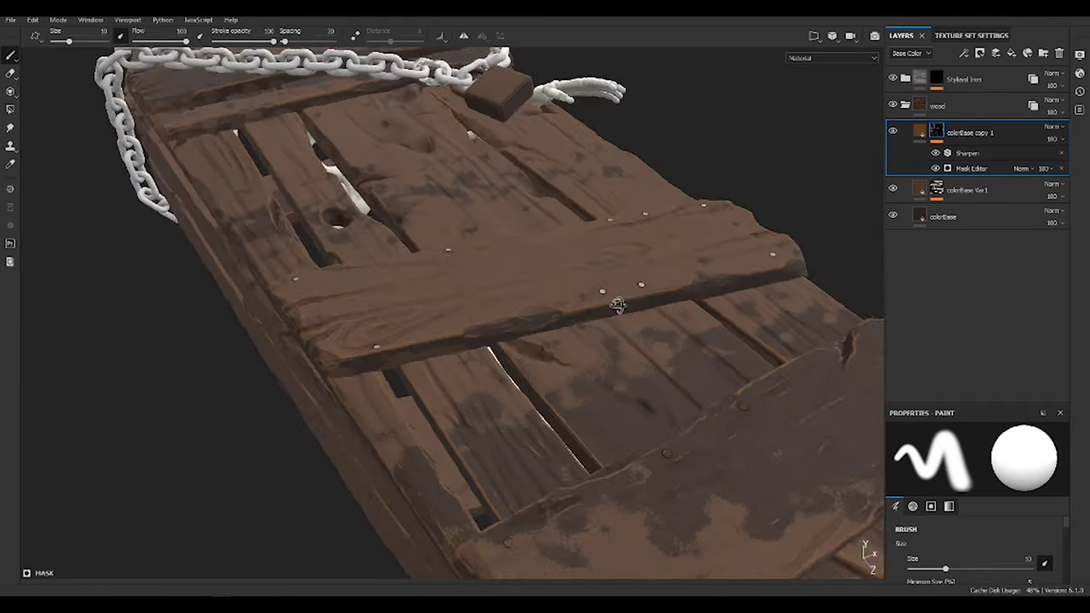
Duplicate the bottom colorBase layer and set the copy's base colour to light orange
click(956, 218)
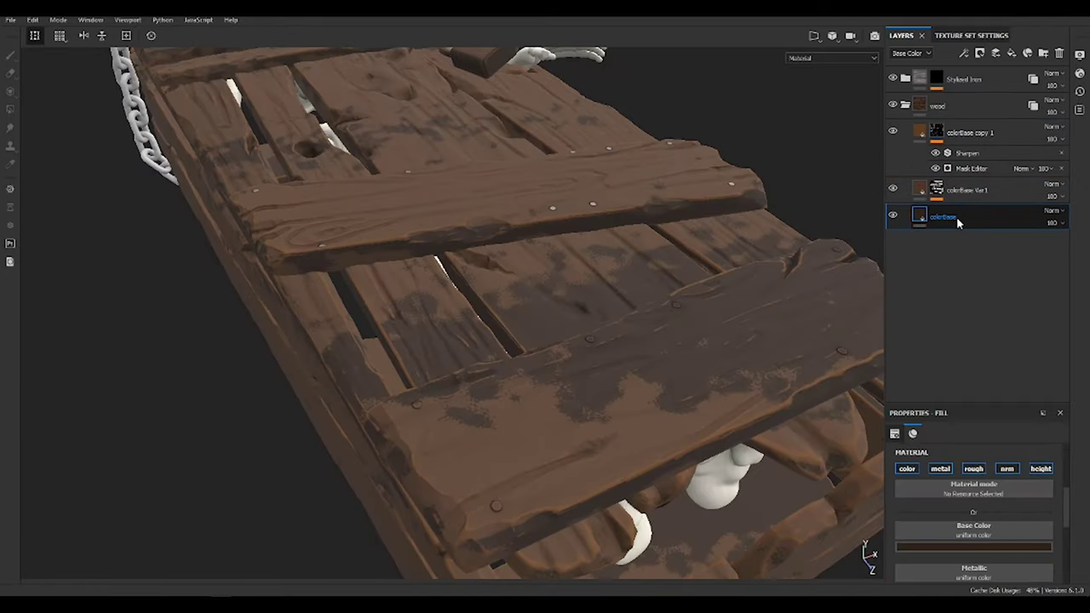
key(ctrl+d)
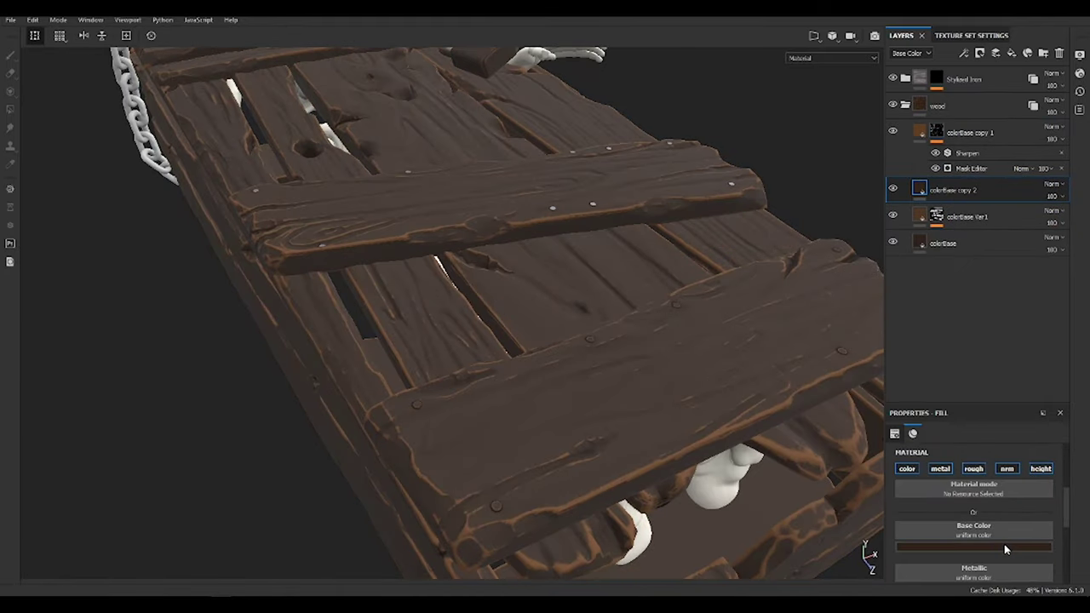
click(1005, 549)
mouse_move(982, 486)
mouse_down()
mouse_move(988, 462)
mouse_move(988, 489)
mouse_up()
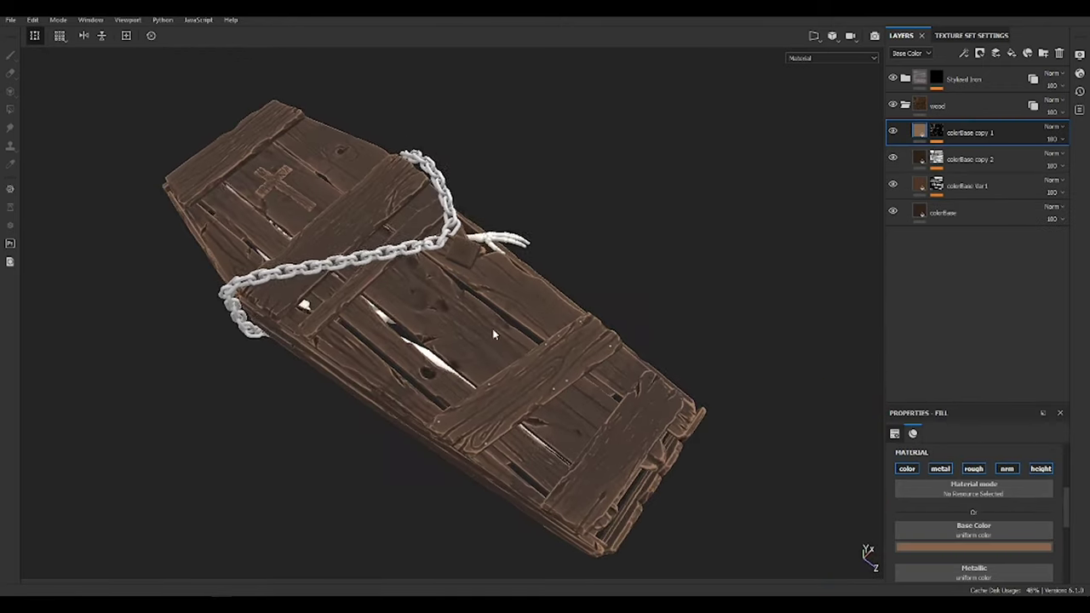
Add another copy, name the layers colorBase edge and colorBase cavity, and colour one dark green
key(ctrl+d)
text(ge)
key(Tab)
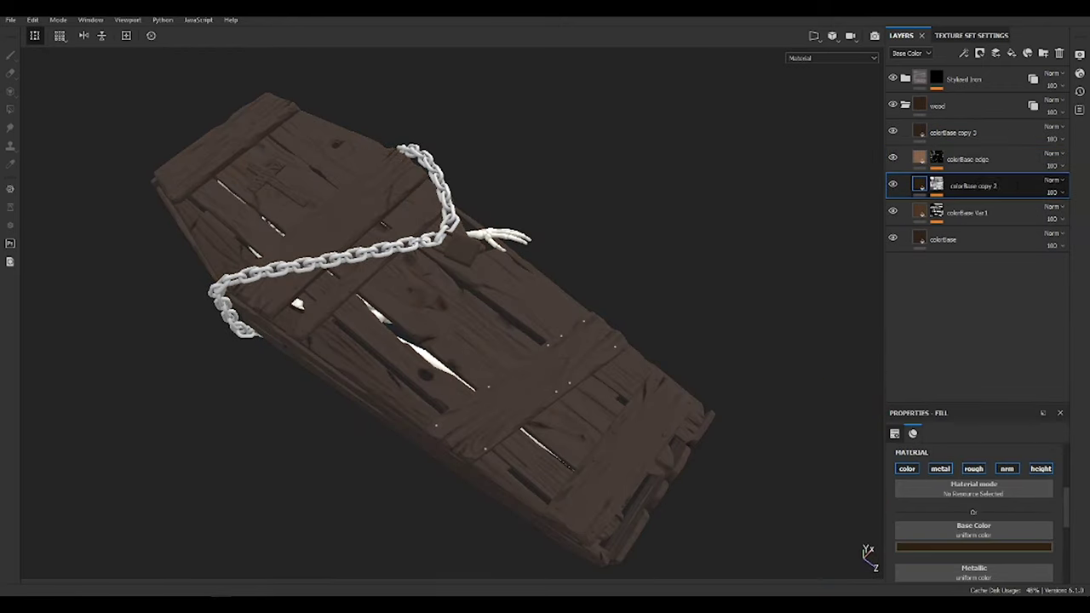
text(avit)
key(Return)
click(973, 546)
click(1032, 502)
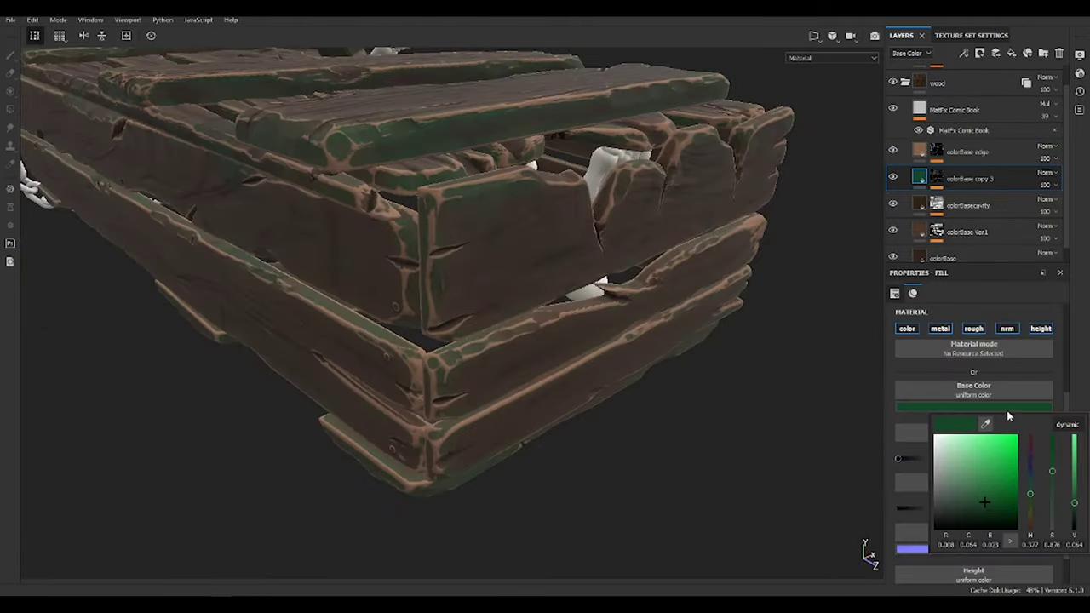
Shift the green tint to olive; set edge mask Global Balance 0.4, Texture 0.32, Ambient Occlusion 0.34
drag(1032, 506, 1019, 504)
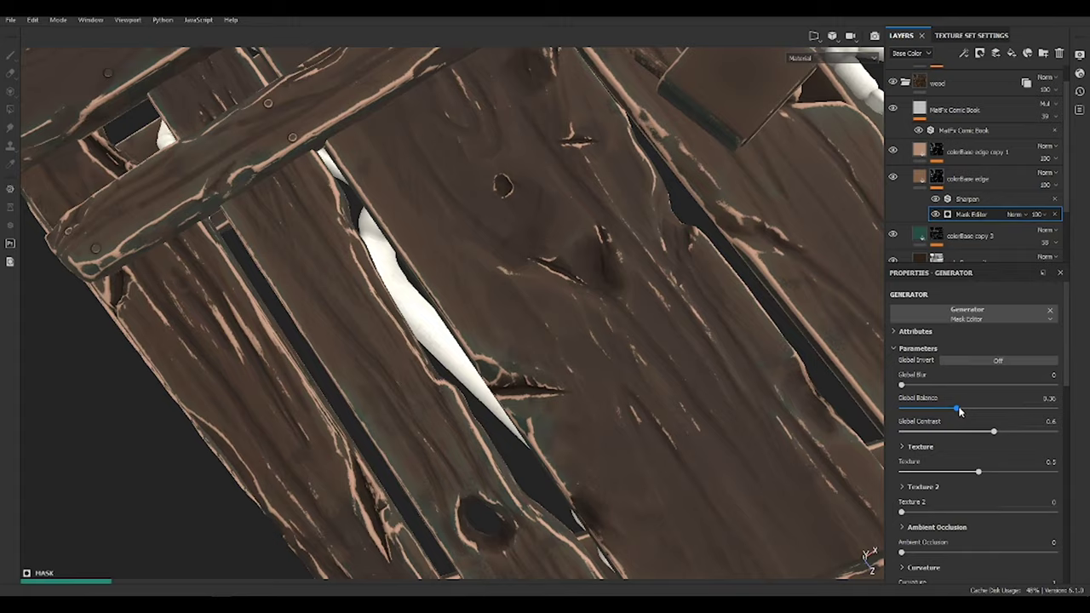
drag(959, 411, 962, 409)
drag(978, 470, 1001, 470)
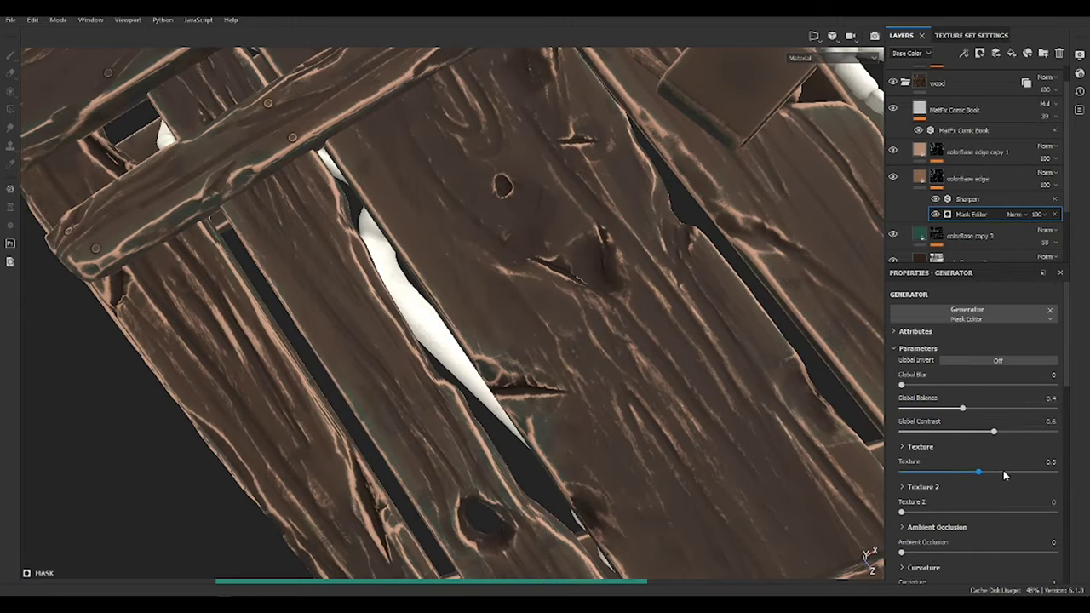
drag(901, 552, 941, 552)
Scroll through the edge mask settings and lower its Global Contrast
scroll(960, 460, down, 2)
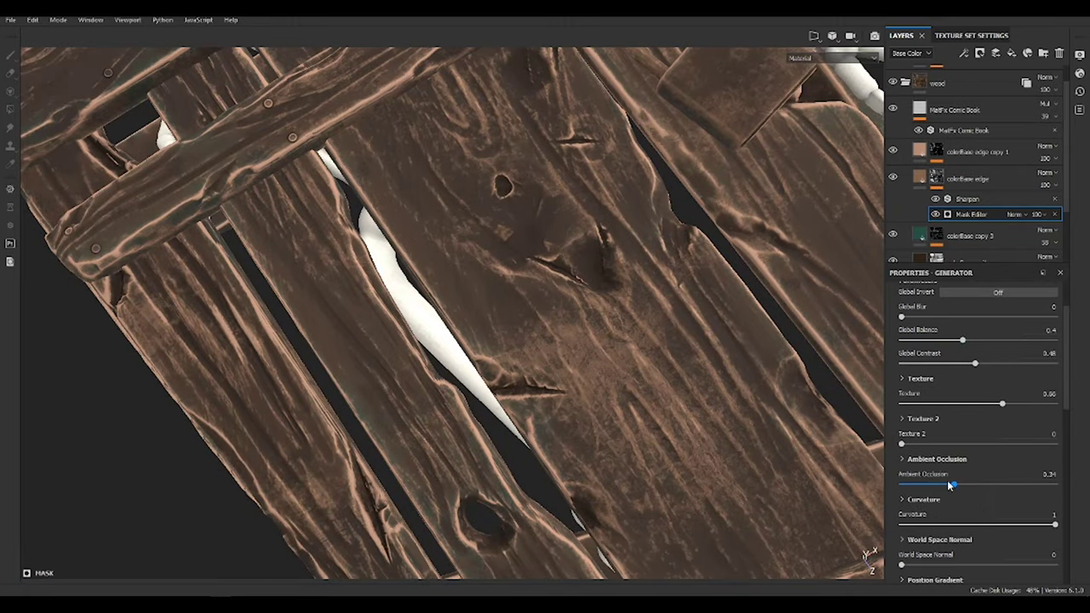
scroll(950, 484, down, 3)
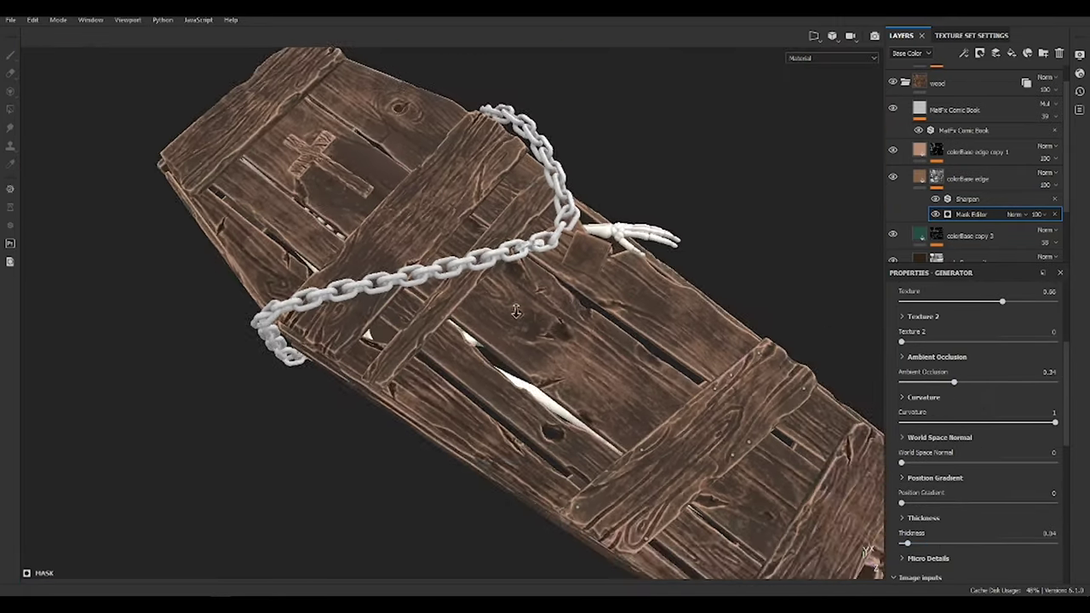
scroll(970, 426, down, 1)
scroll(971, 426, up, 4)
drag(1003, 404, 951, 404)
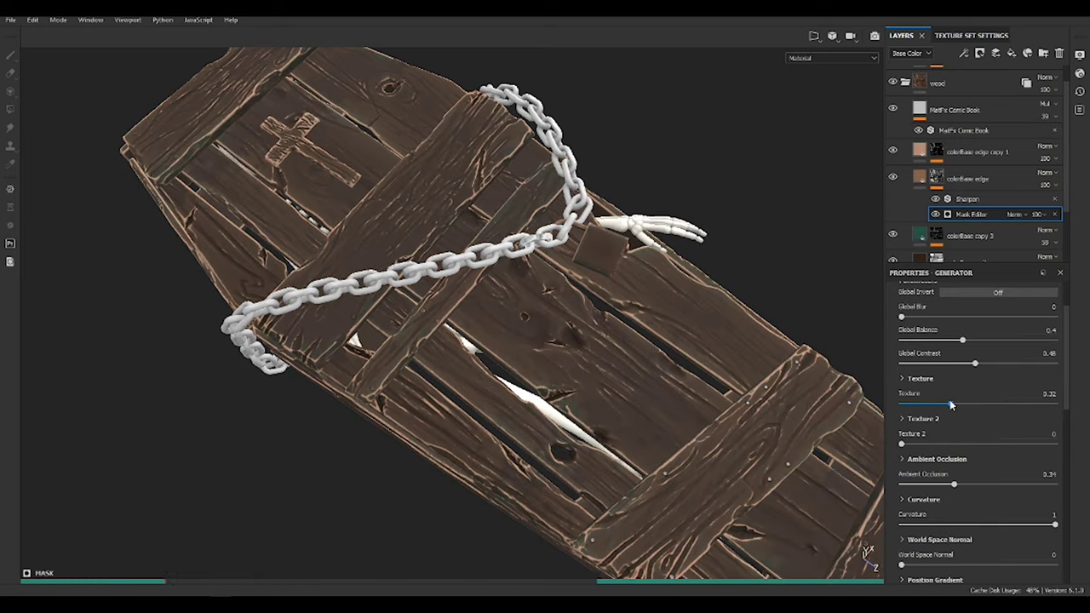
drag(975, 363, 944, 364)
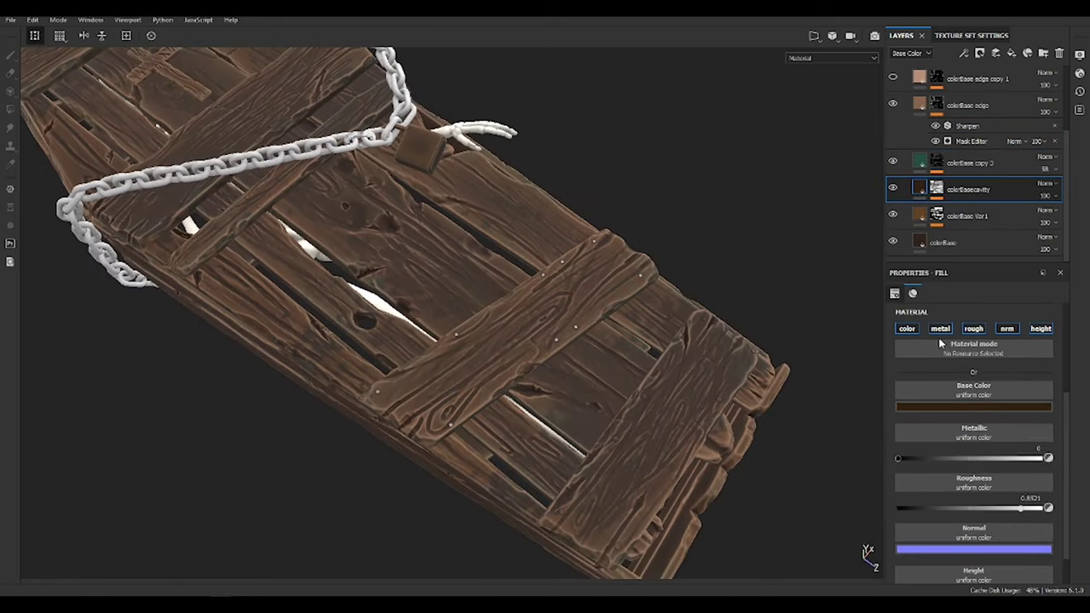
Check the base colours of the colorBase, green colorBase copy 3 and colorBase cavity layers
click(971, 242)
click(971, 407)
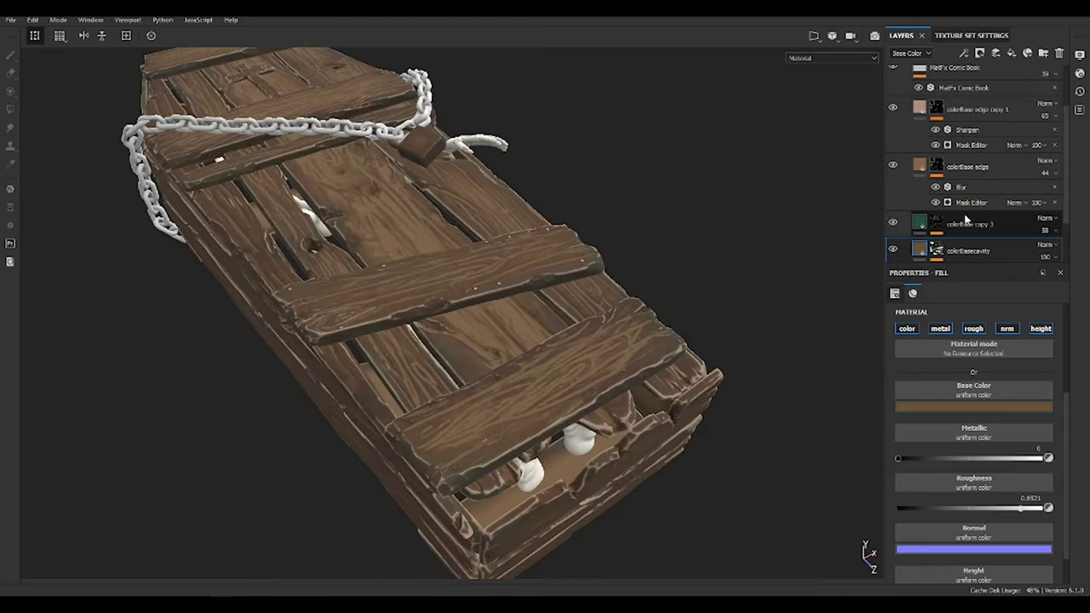
click(966, 223)
click(973, 408)
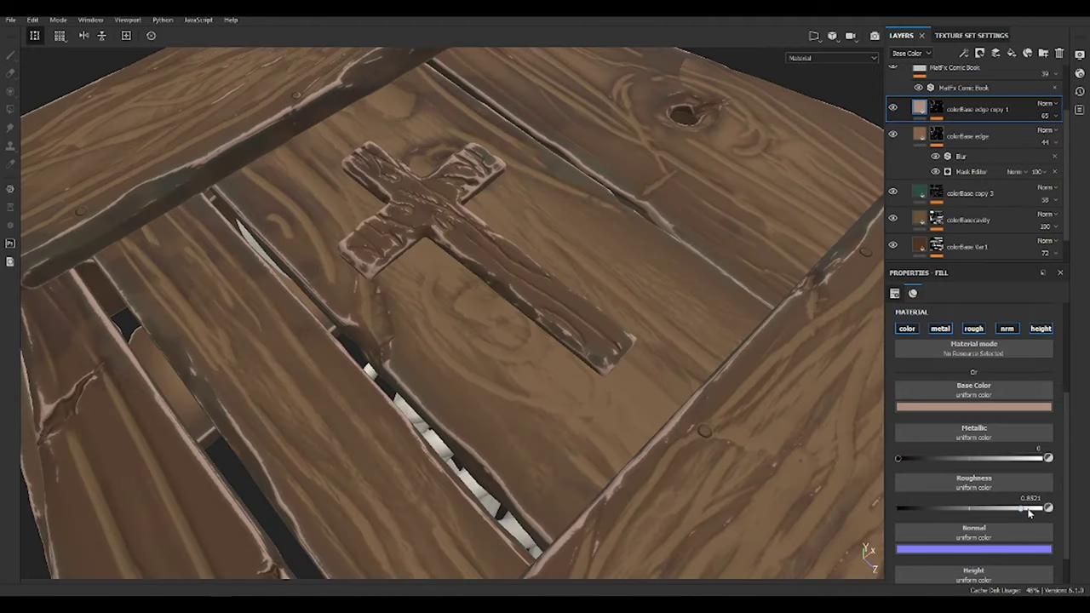
click(1032, 407)
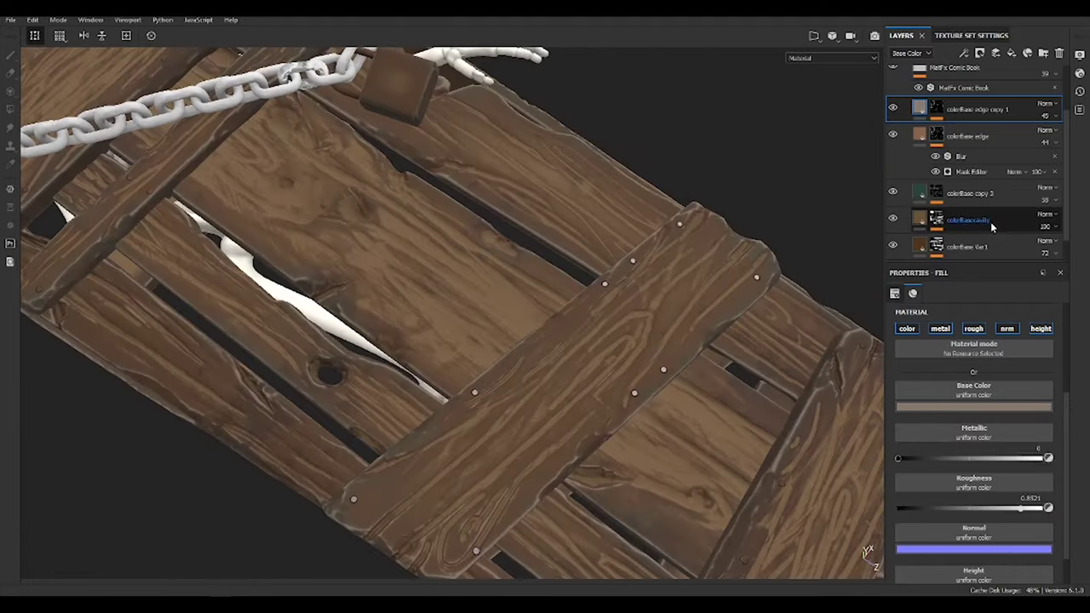
click(992, 227)
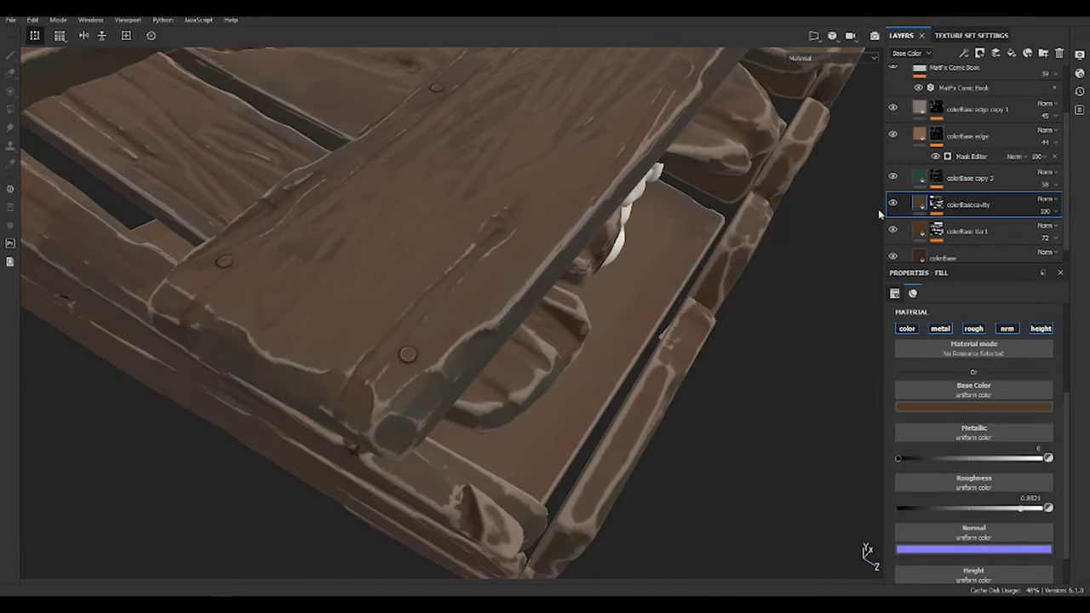
Recolour the edge highlights from near-white to a soft brown and orbit to inspect the result
click(969, 147)
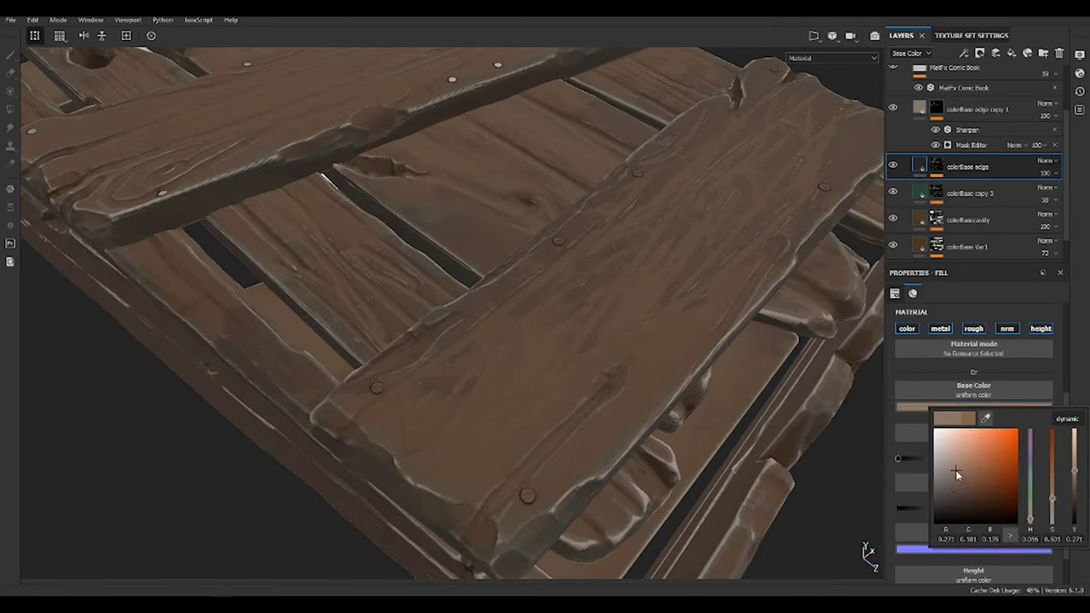
drag(956, 474, 953, 471)
drag(1029, 441, 1029, 507)
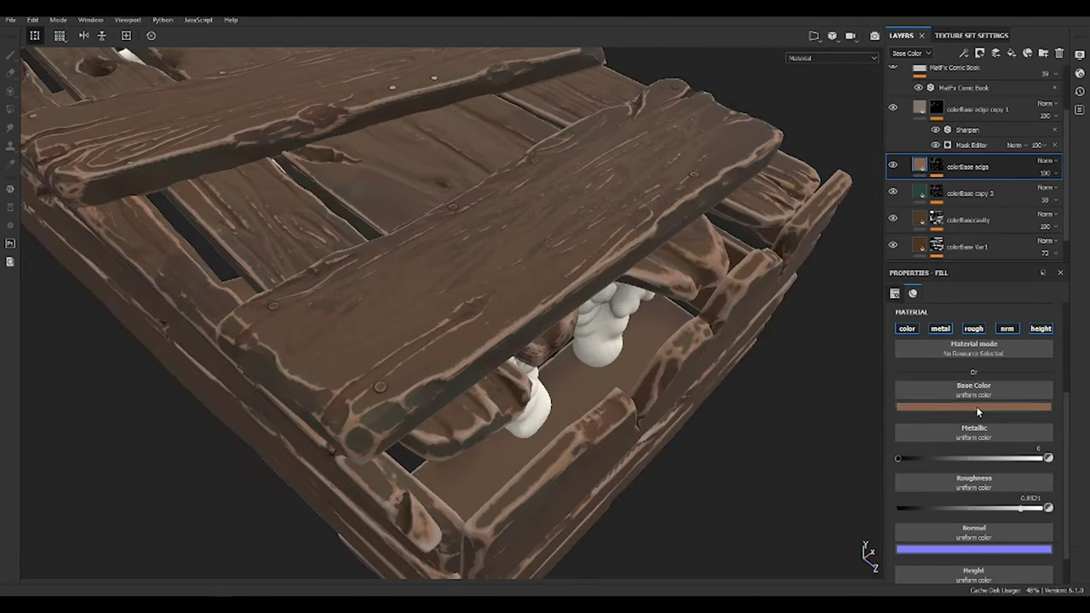
click(943, 469)
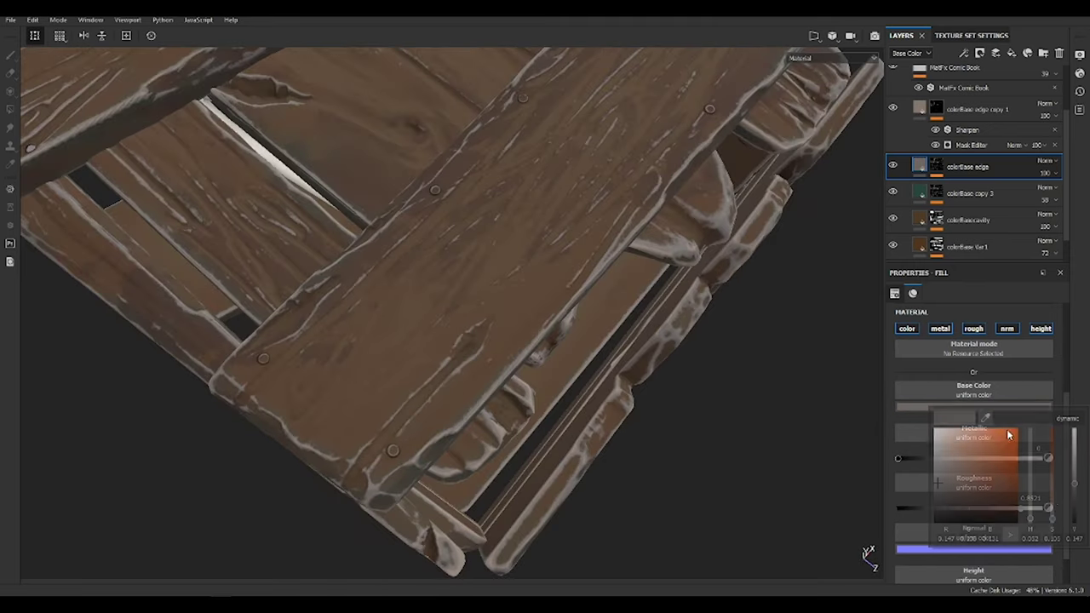
click(960, 477)
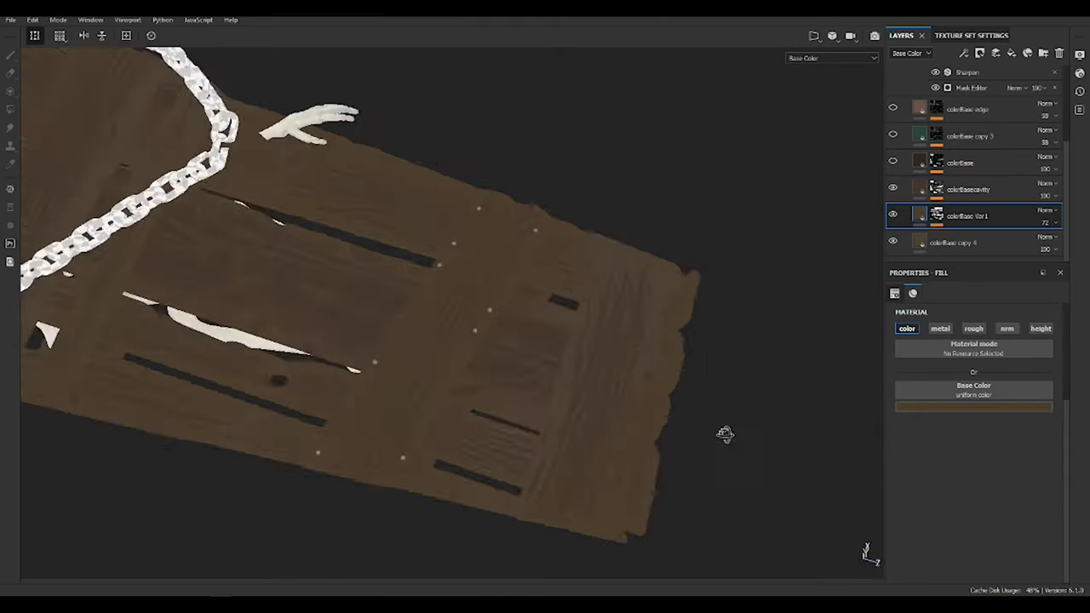
alt+drag(725, 433, 353, 282)
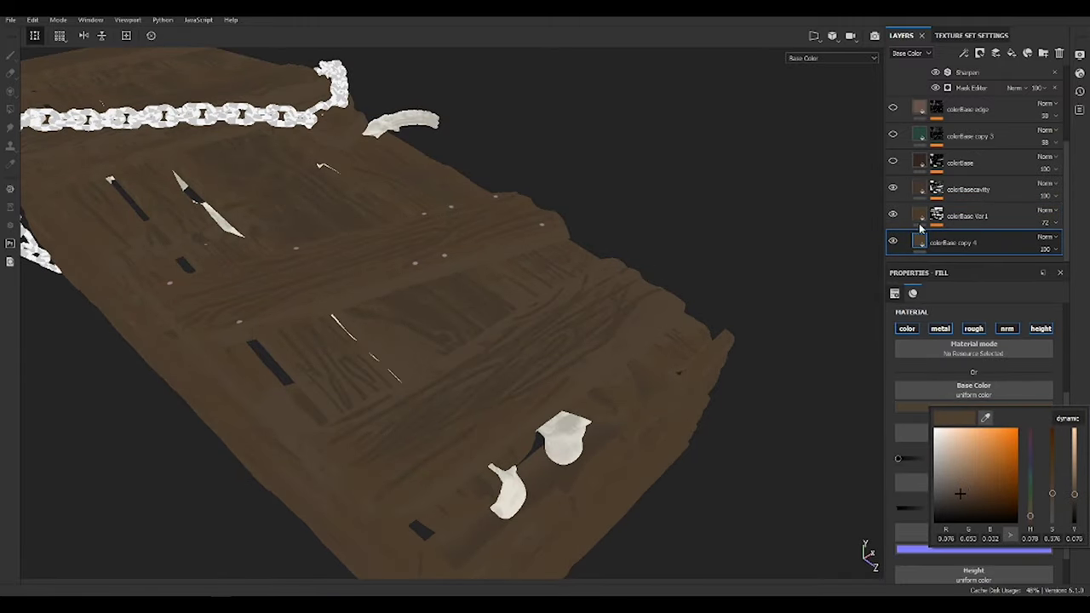
Lighten colorBase copy 4's base wood colour and adjust the dark fill's hue
drag(1073, 498, 1070, 494)
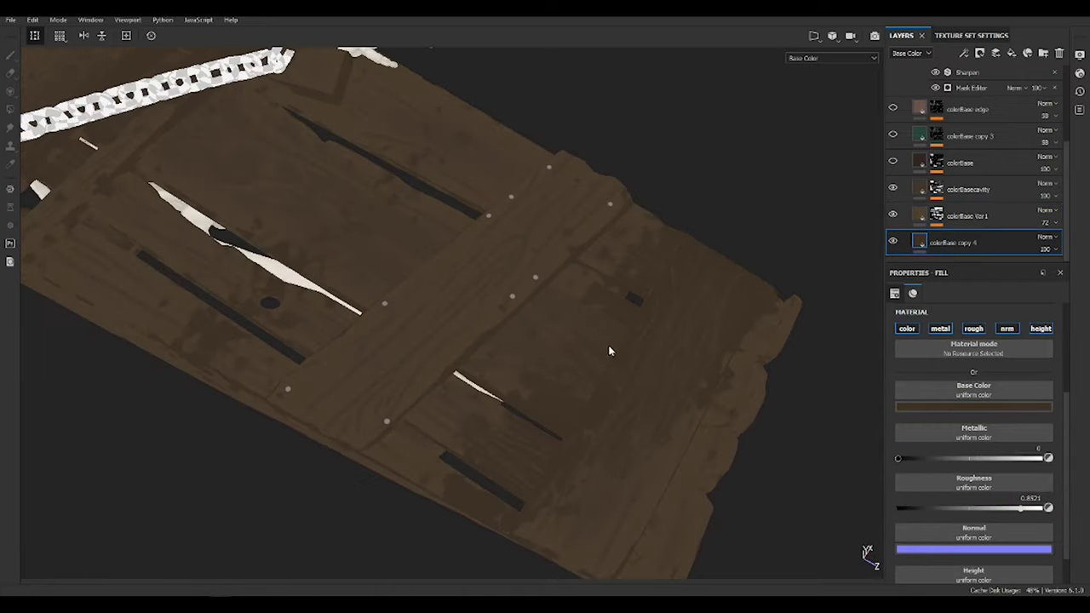
click(1017, 413)
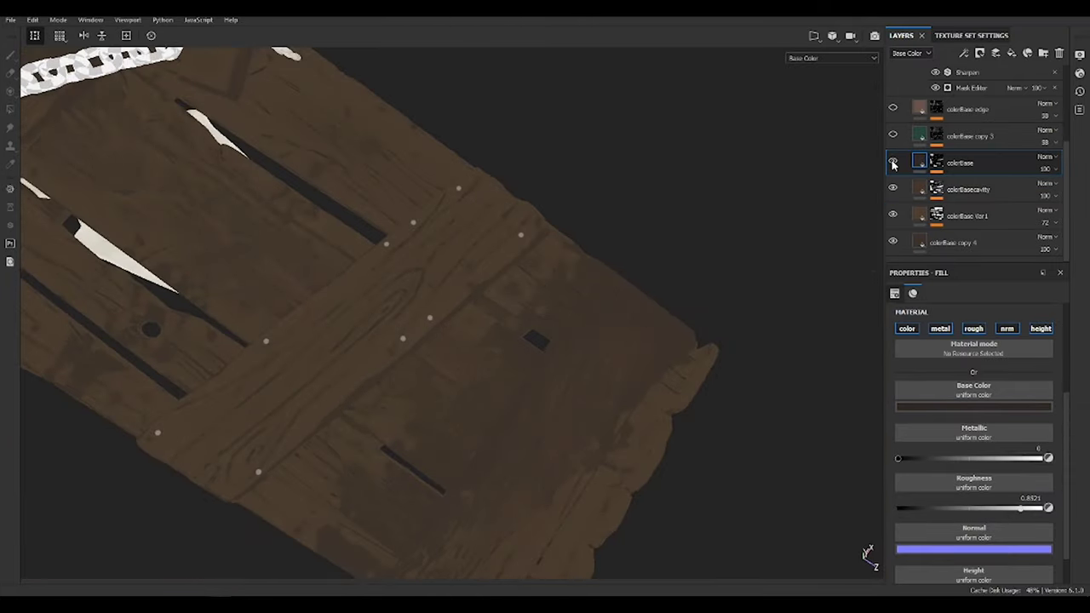
click(998, 410)
click(1056, 491)
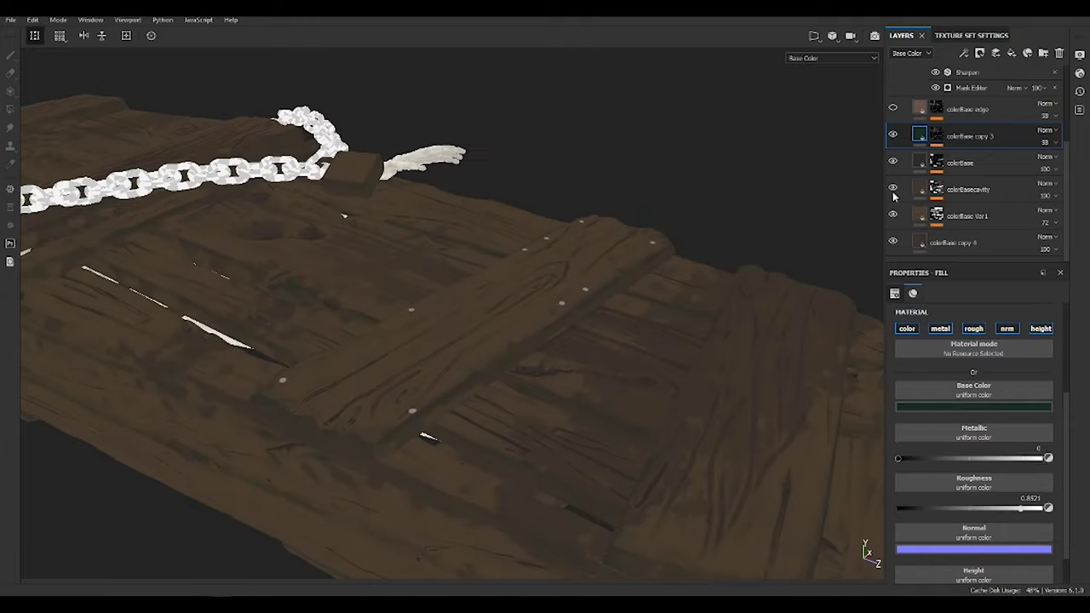
Toggle a colorBase layer's visibility and compare the coffin in full material shading from above
scroll(948, 195, up, 2)
click(892, 121)
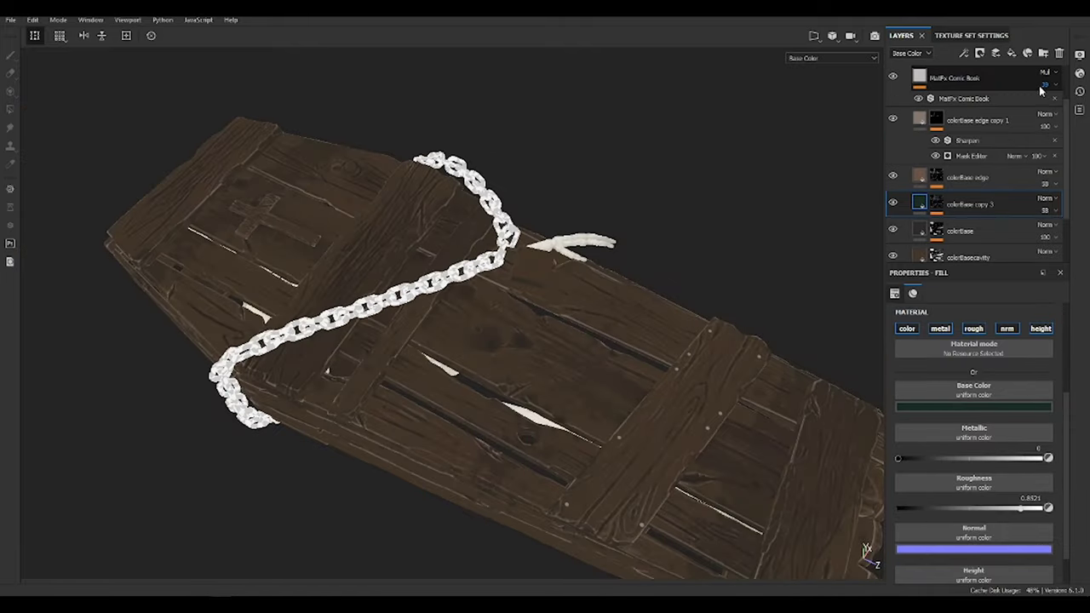
key(m)
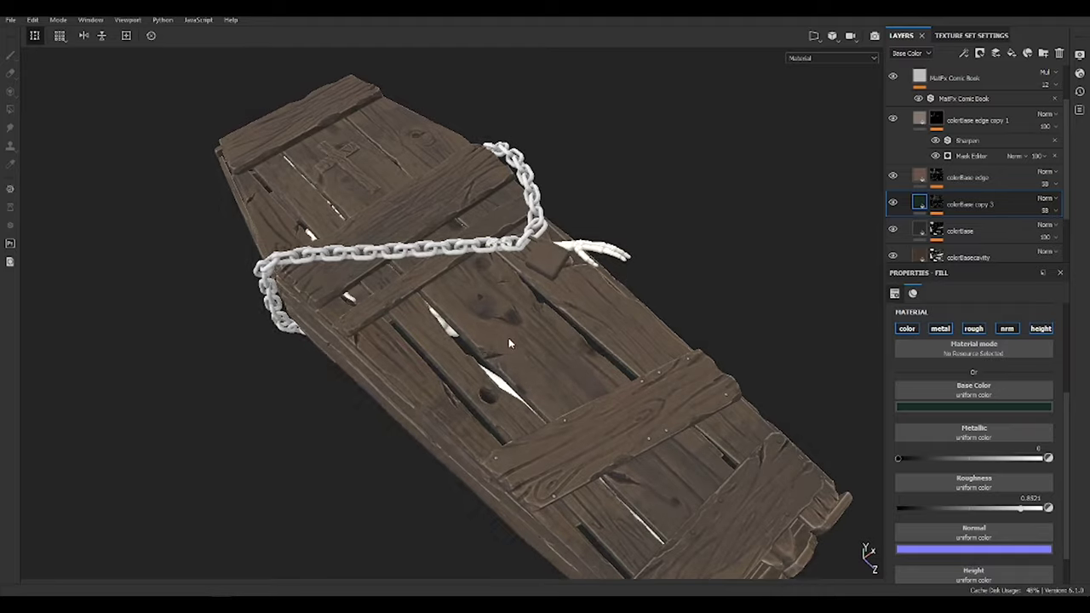
mouse_move(566, 316)
alt+mouse_down()
mouse_move(700, 295)
mouse_move(600, 362)
alt+mouse_up()
key(m)
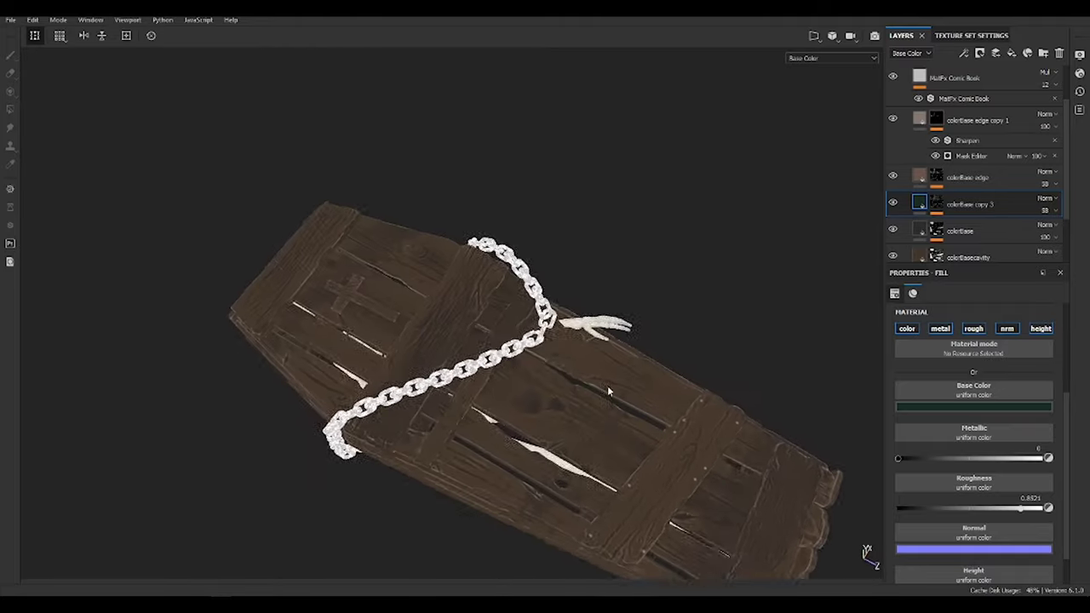
scroll(600, 362, up, 2)
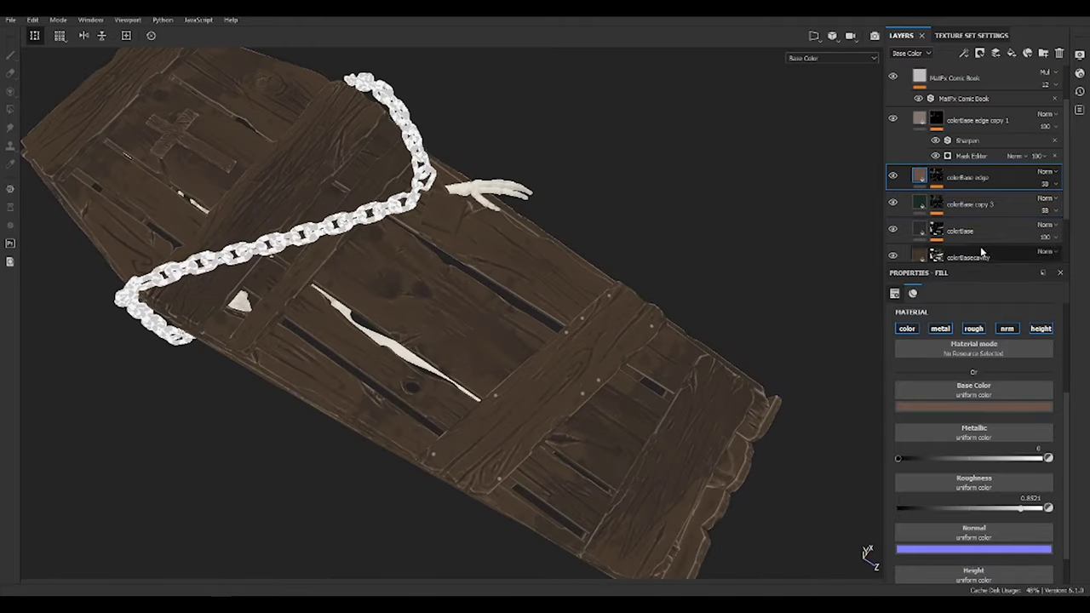
scroll(982, 252, down, 2)
Move the duplicated fill below colorBase edge and colour it lighter reddish brown
drag(966, 128, 961, 113)
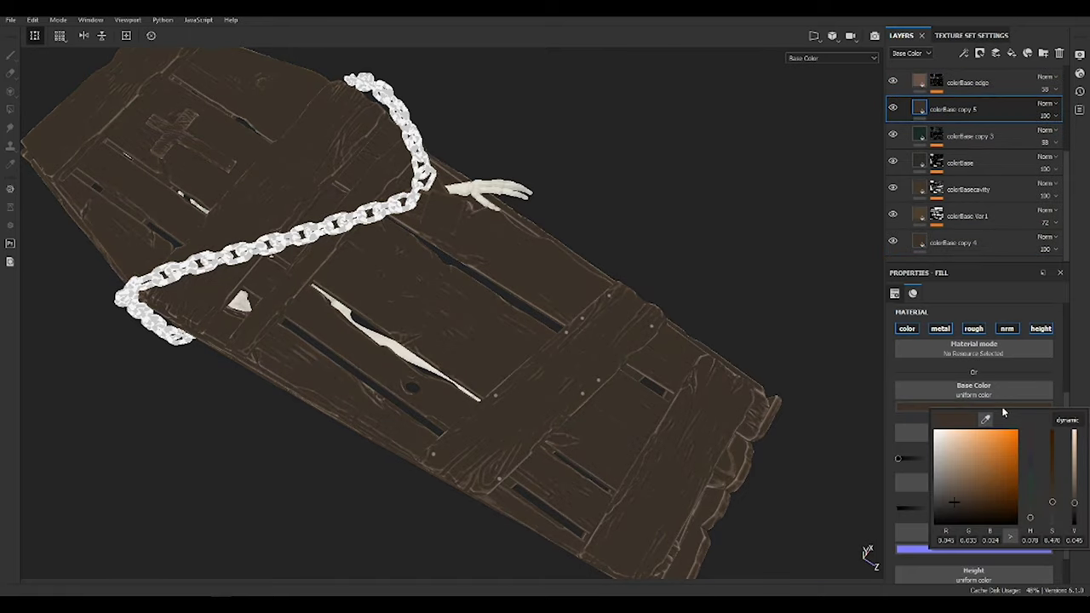
drag(954, 502, 951, 490)
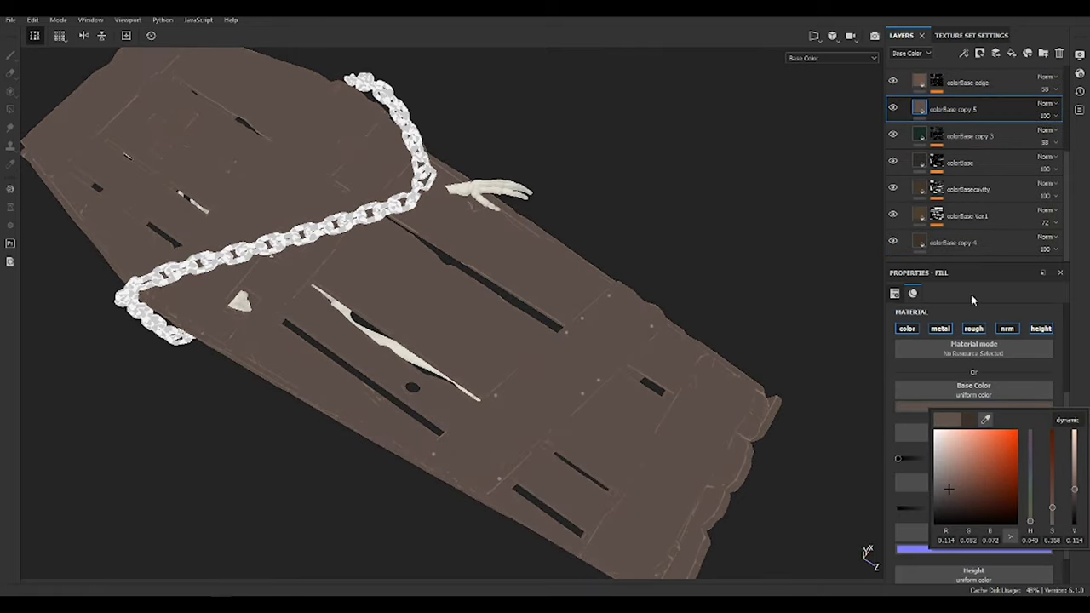
alt+drag(477, 324, 561, 309)
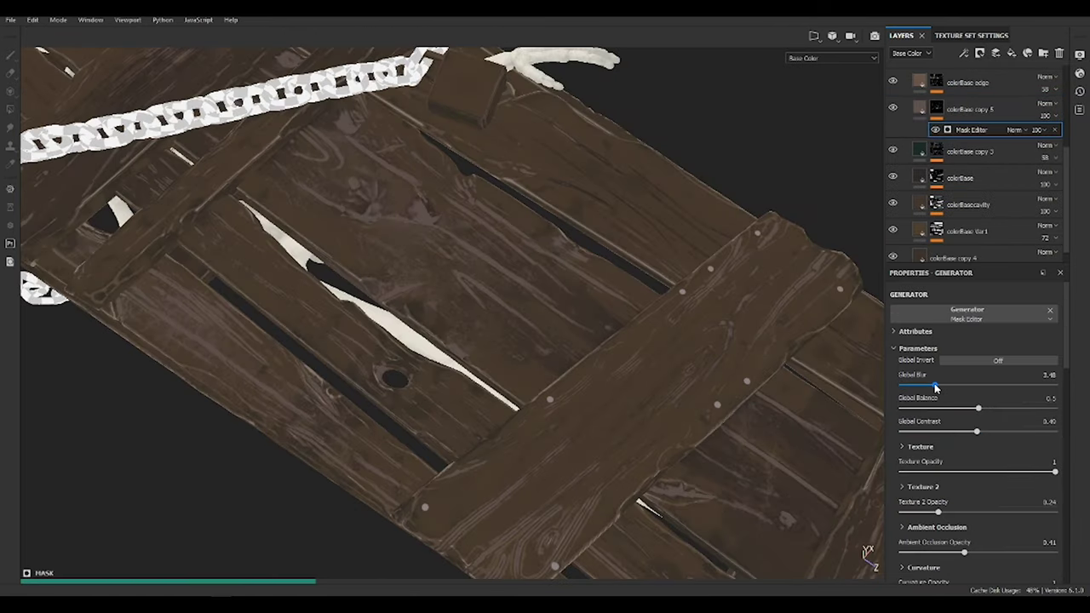
Set the Mask Editor to 0.65 Global Blur, Invert On, higher Balance and full Texture 2 Opacity
drag(934, 385, 908, 388)
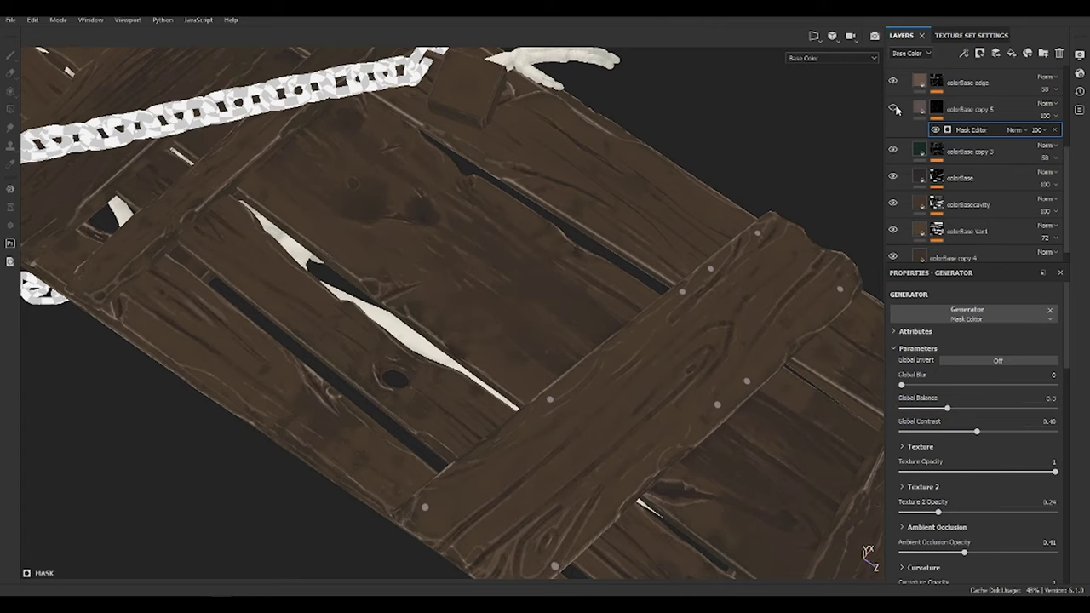
click(1013, 361)
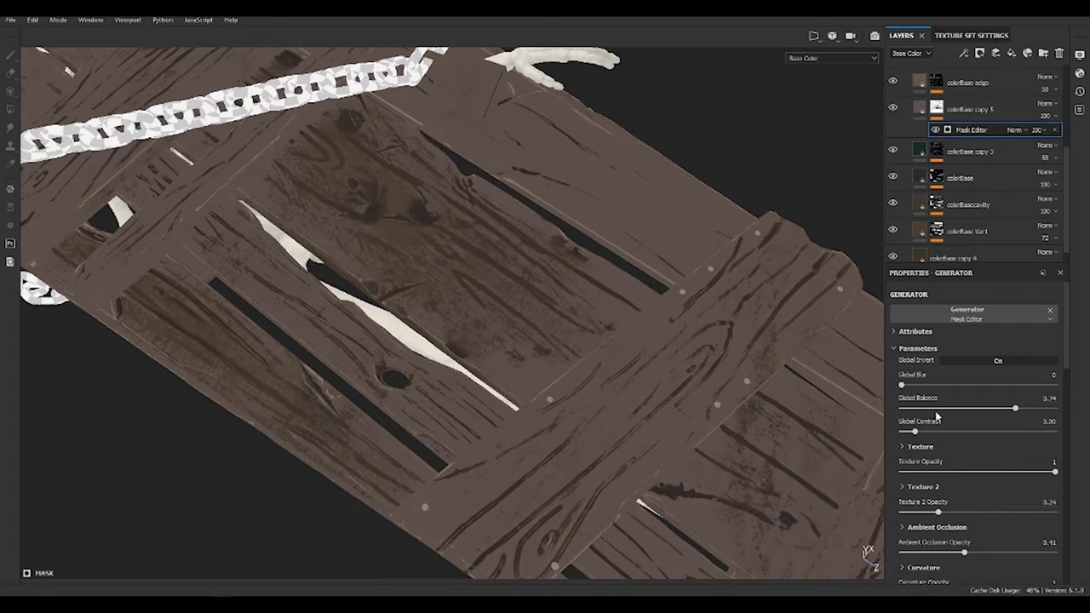
drag(1013, 409, 1050, 409)
drag(938, 511, 1062, 518)
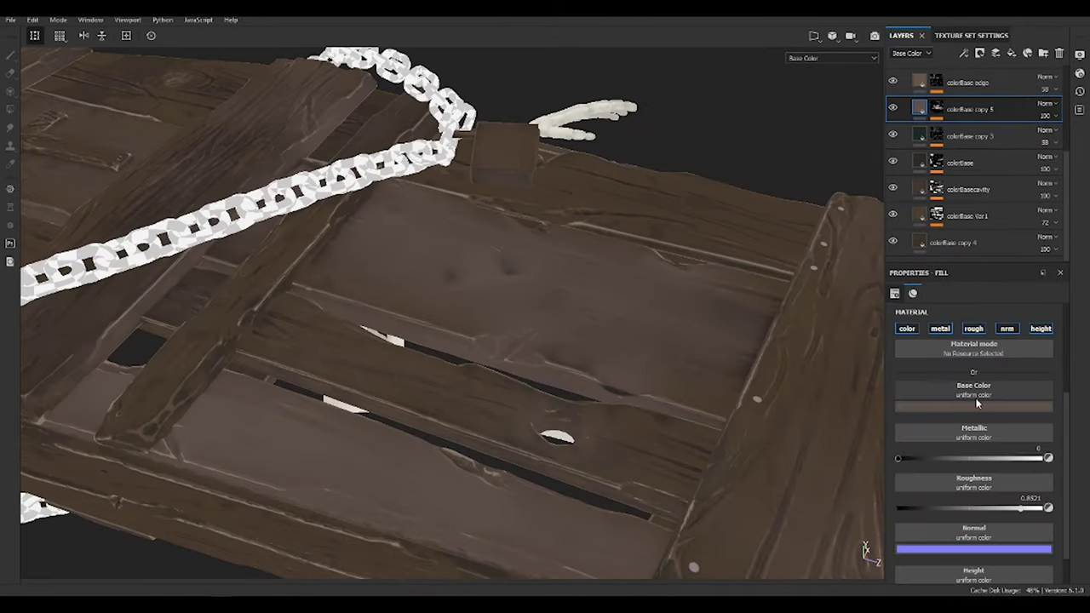
click(977, 406)
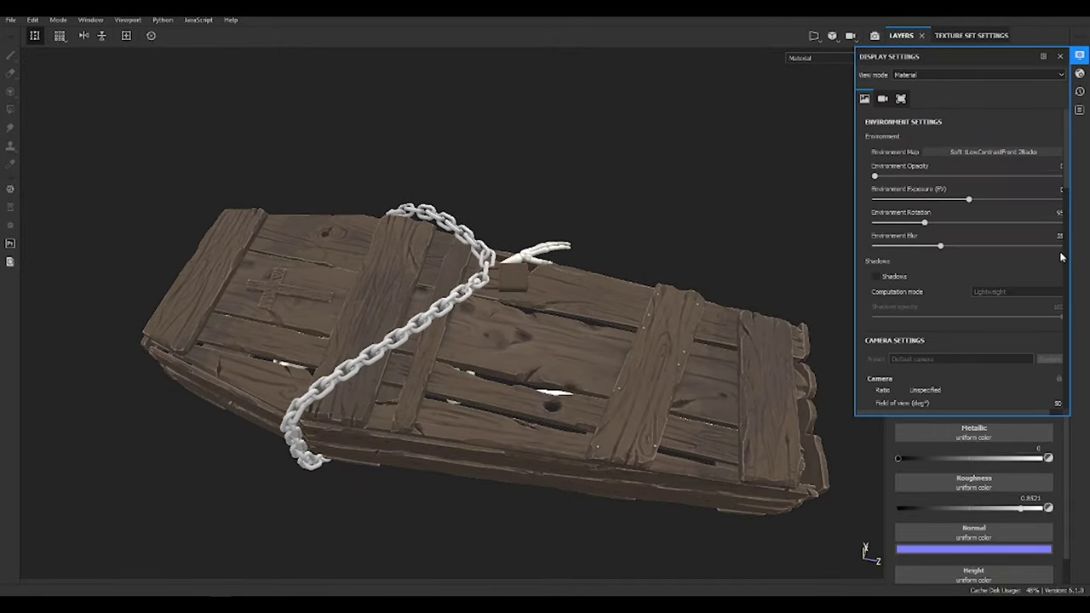
Switch to softer environment lighting, then select colorBase Var1 and the colorBase edge copy for mask painting
mouse_move(647, 256)
alt+mouse_down()
mouse_move(593, 220)
mouse_move(615, 350)
alt+mouse_up()
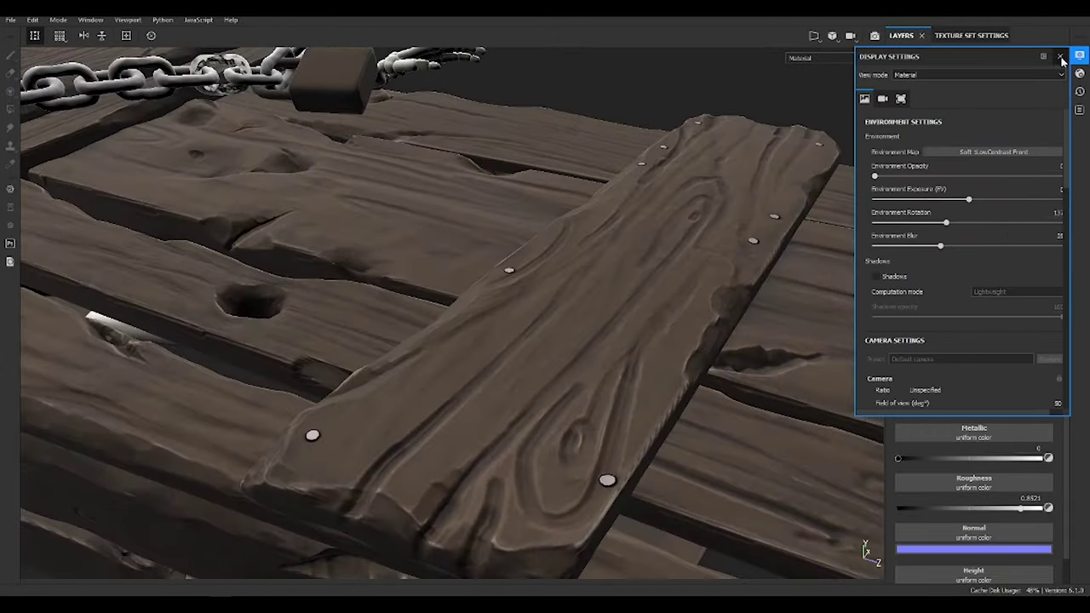
click(1060, 57)
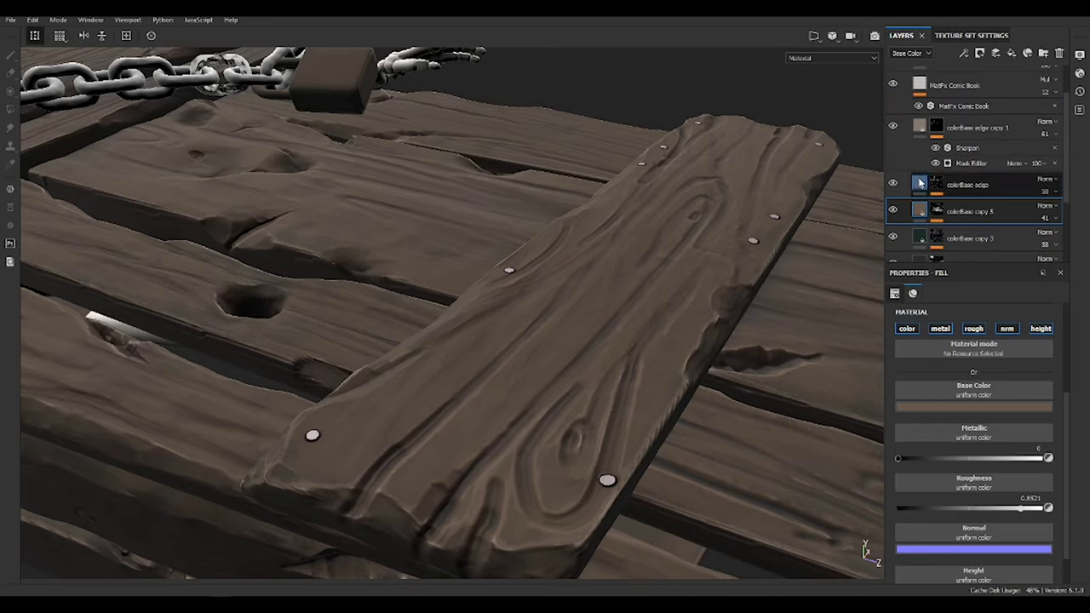
scroll(921, 204, down, 3)
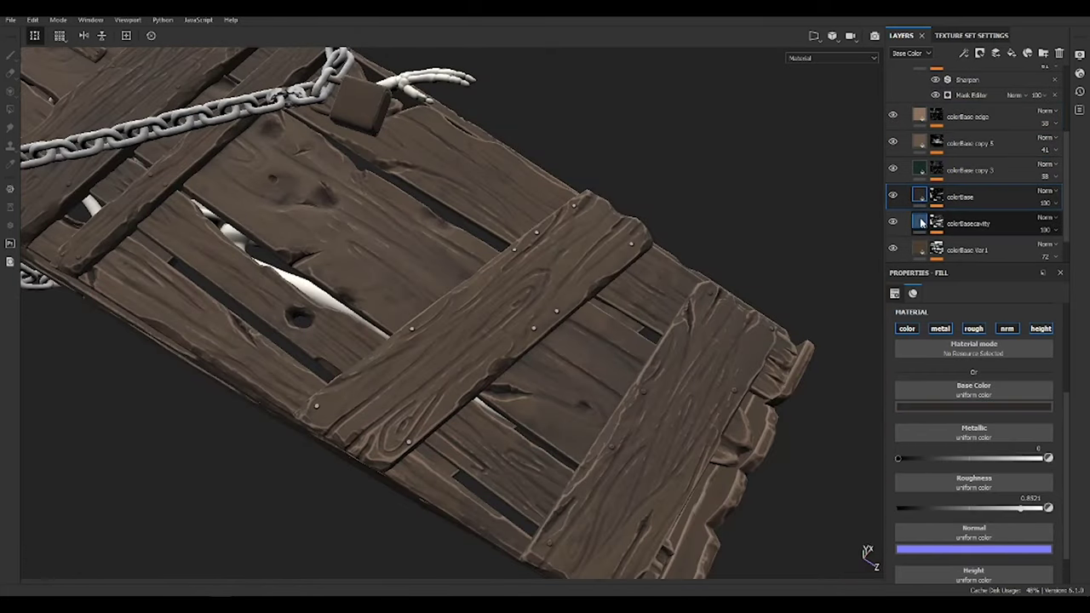
scroll(922, 223, down, 1)
click(937, 216)
click(971, 405)
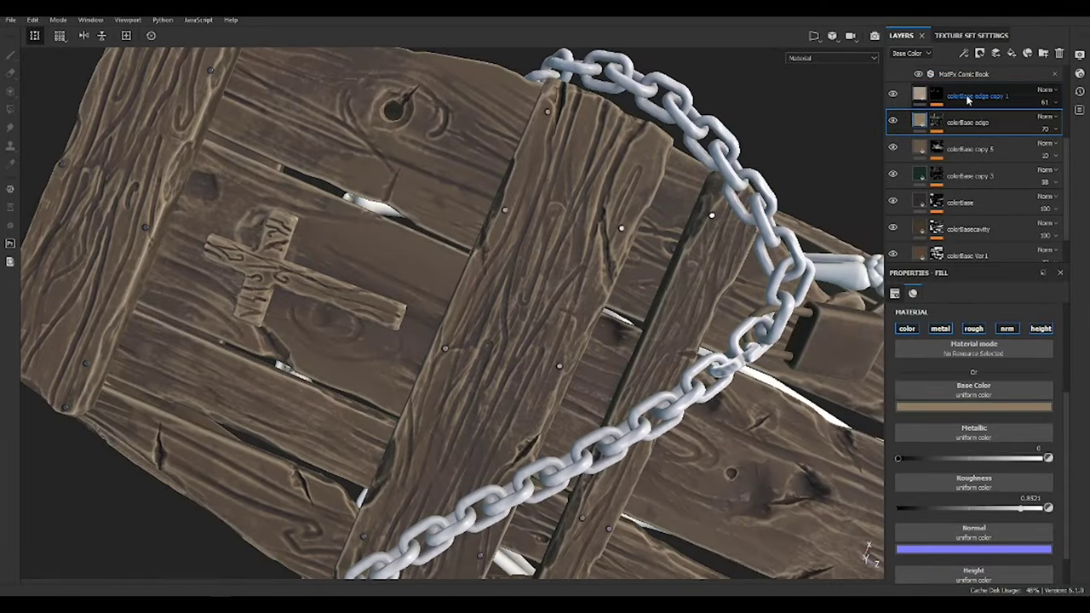
click(937, 97)
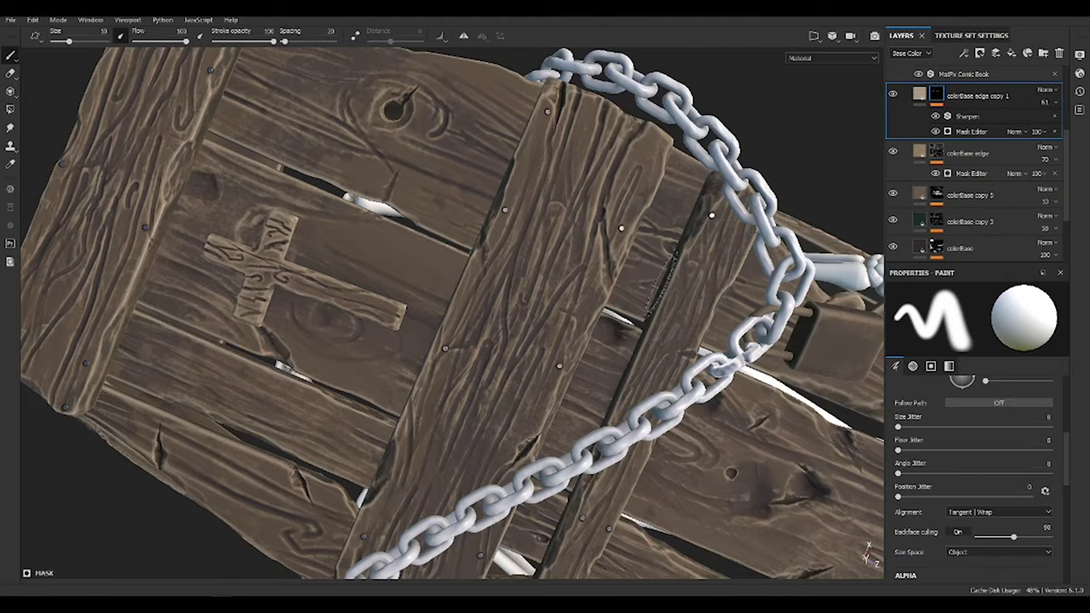